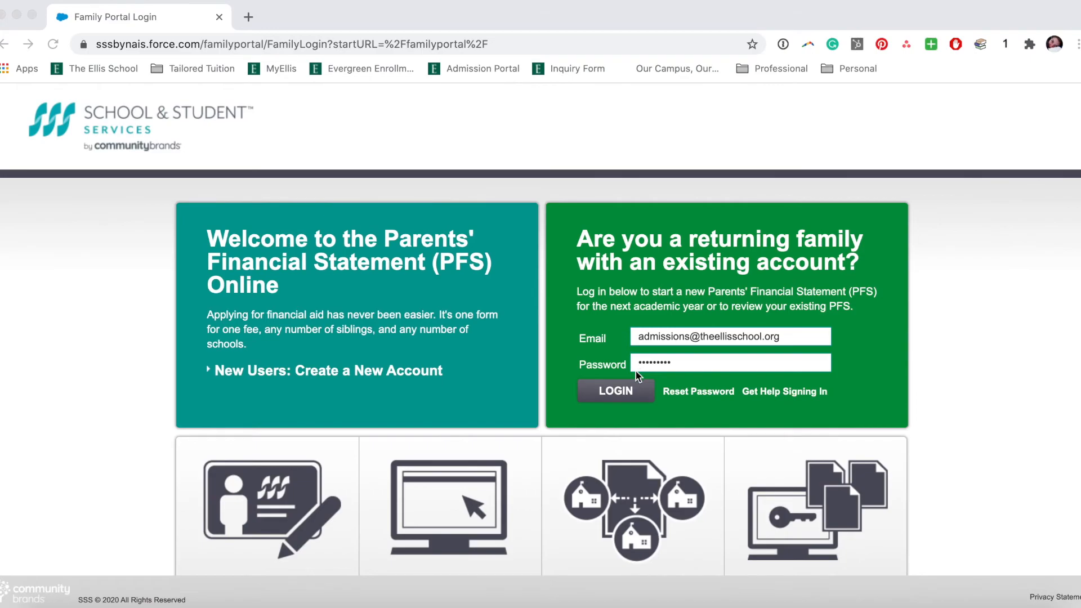
# Log in to the family portal with the prefilled credentials and decline saving the login in 1Password.
pyautogui.click(613, 396)
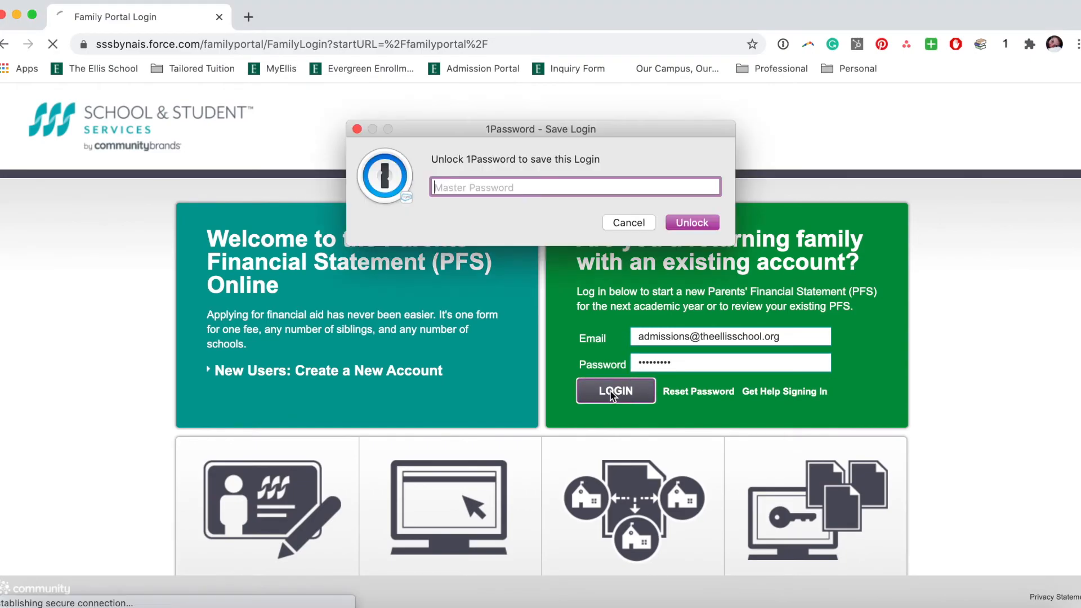
pyautogui.click(634, 228)
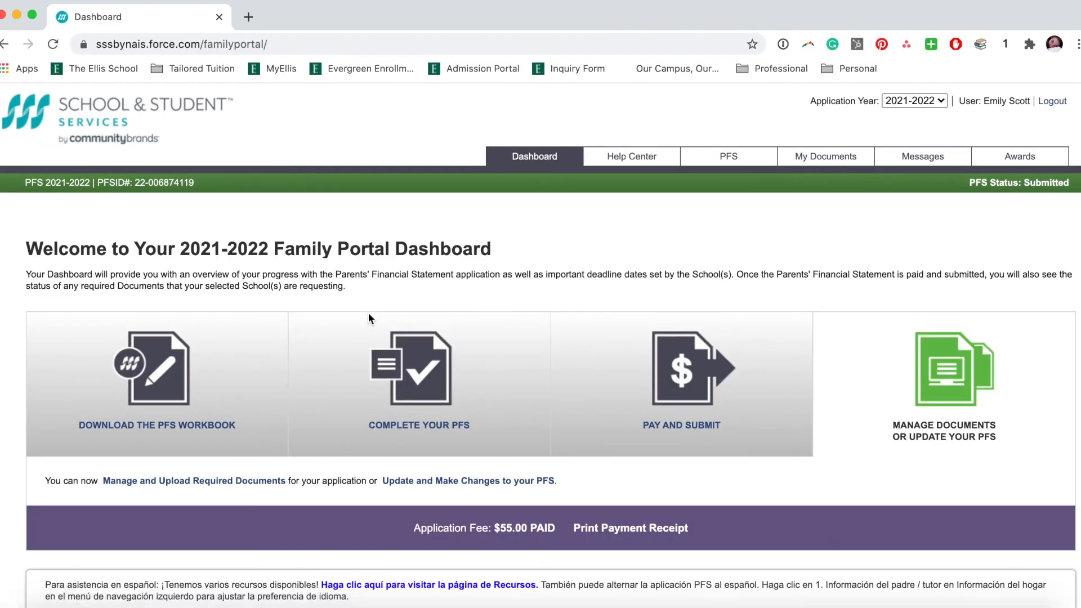
# Open the 2021-2022 Parents' Financial Statement from the dashboard's Complete Your PFS stage.
pyautogui.click(449, 375)
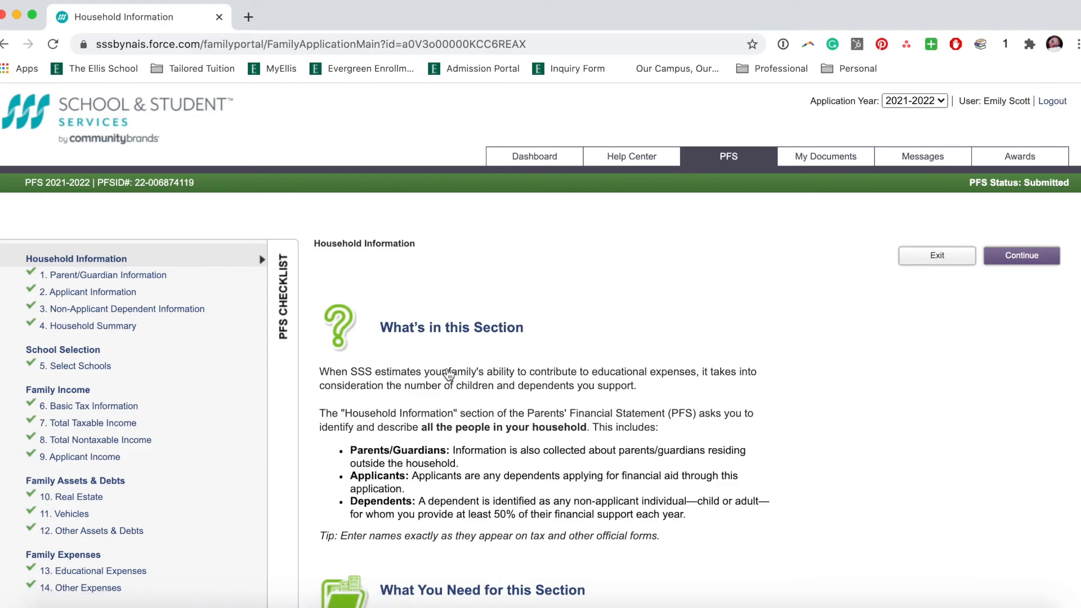
pyautogui.click(530, 157)
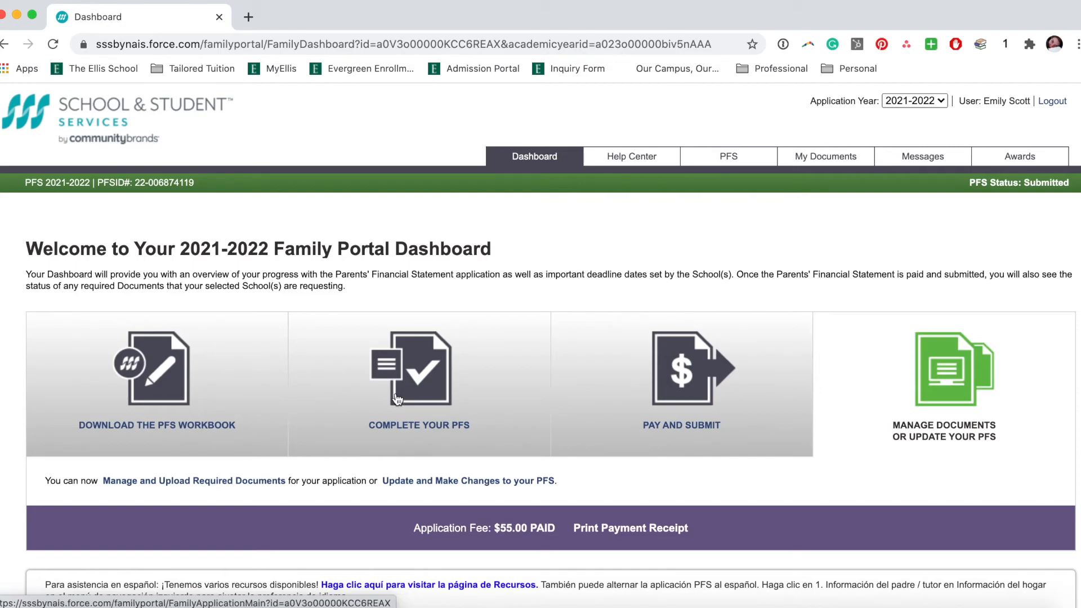
pyautogui.click(431, 389)
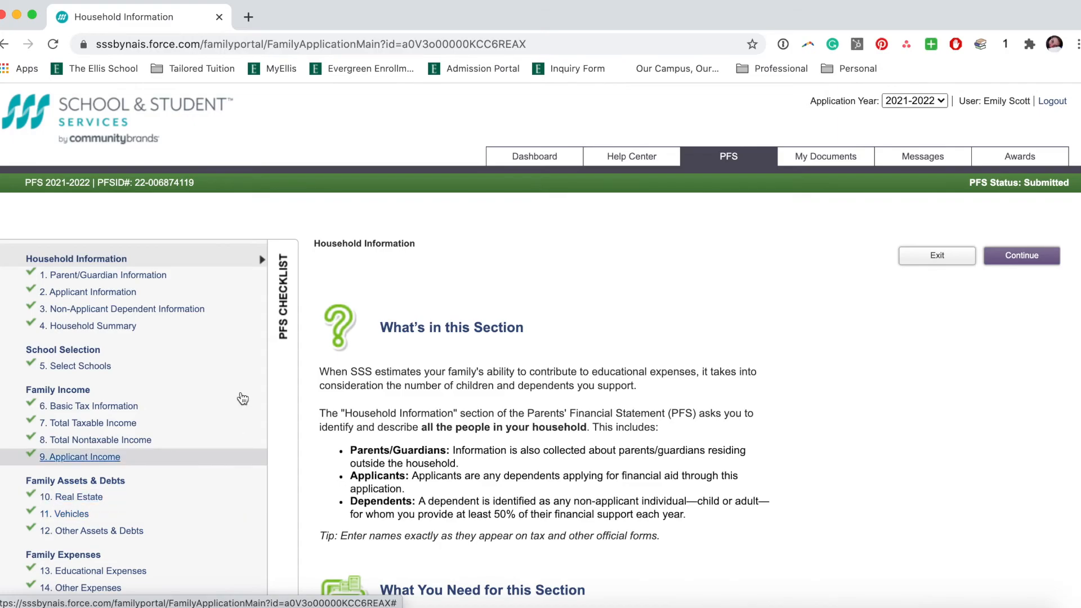
# Examine the PFS checklist from Household Information to Additional Questions, along with the Household Information introduction and its required documents.
pyautogui.scroll(-4, 229, 512)
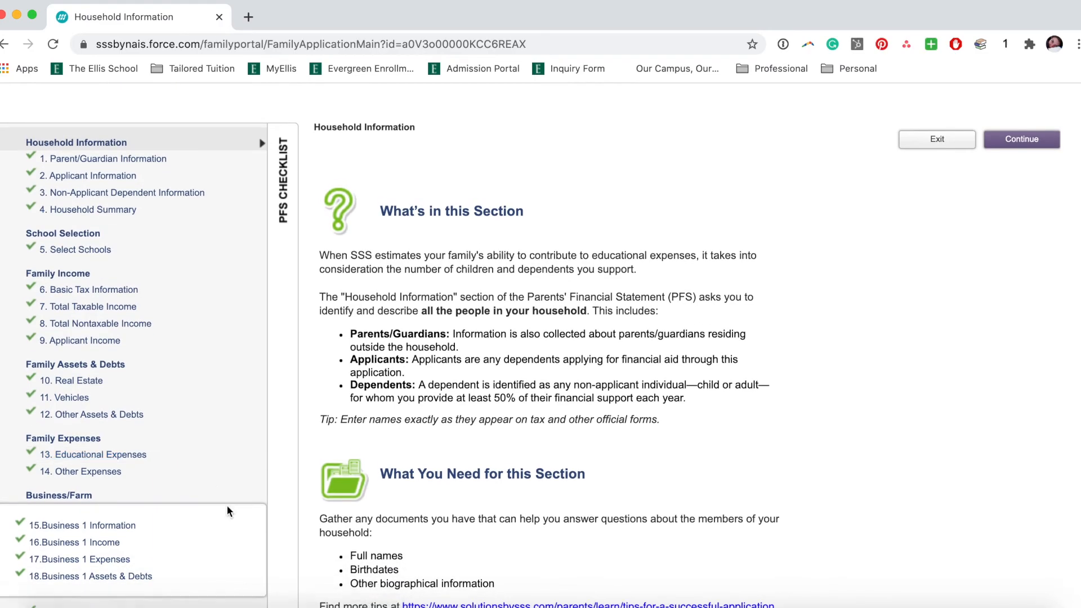
pyautogui.scroll(-2, 229, 512)
pyautogui.scroll(-2, 228, 512)
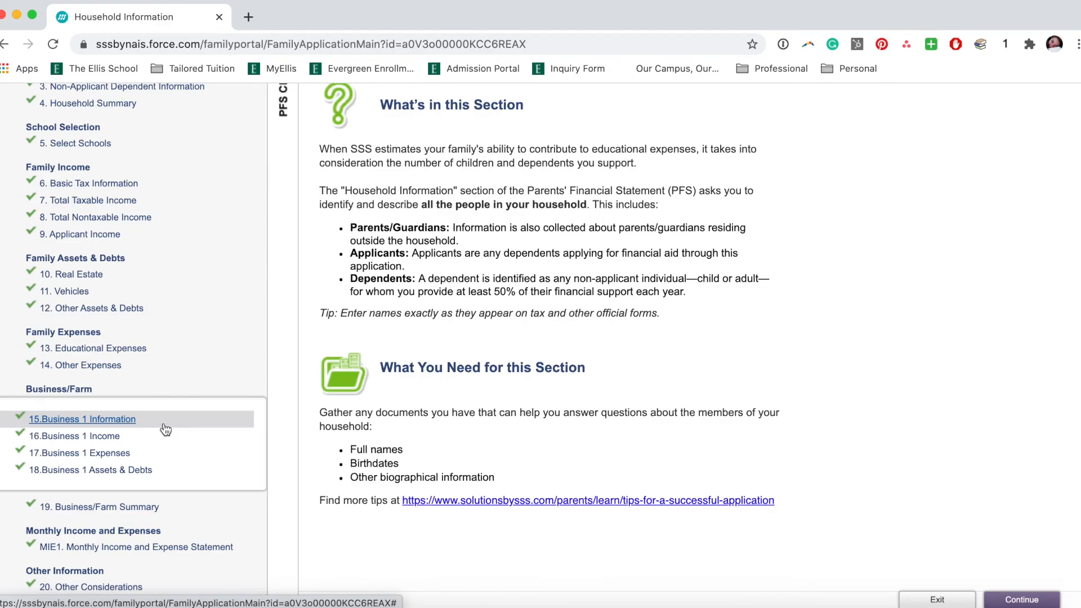
pyautogui.scroll(-2, 166, 430)
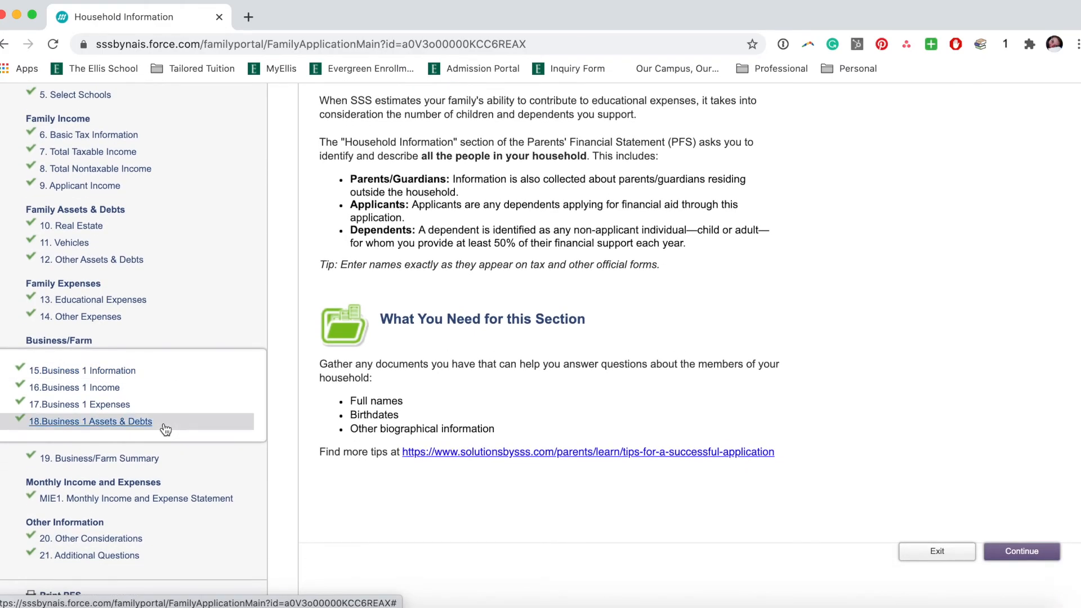
pyautogui.scroll(-2, 165, 430)
pyautogui.scroll(10, 165, 428)
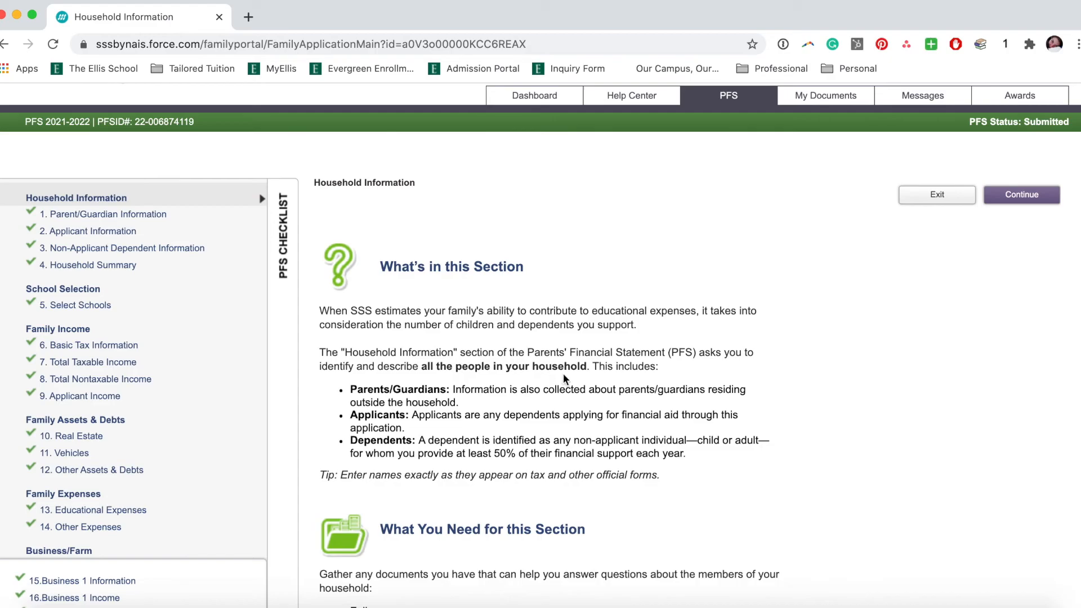
pyautogui.scroll(-3, 563, 373)
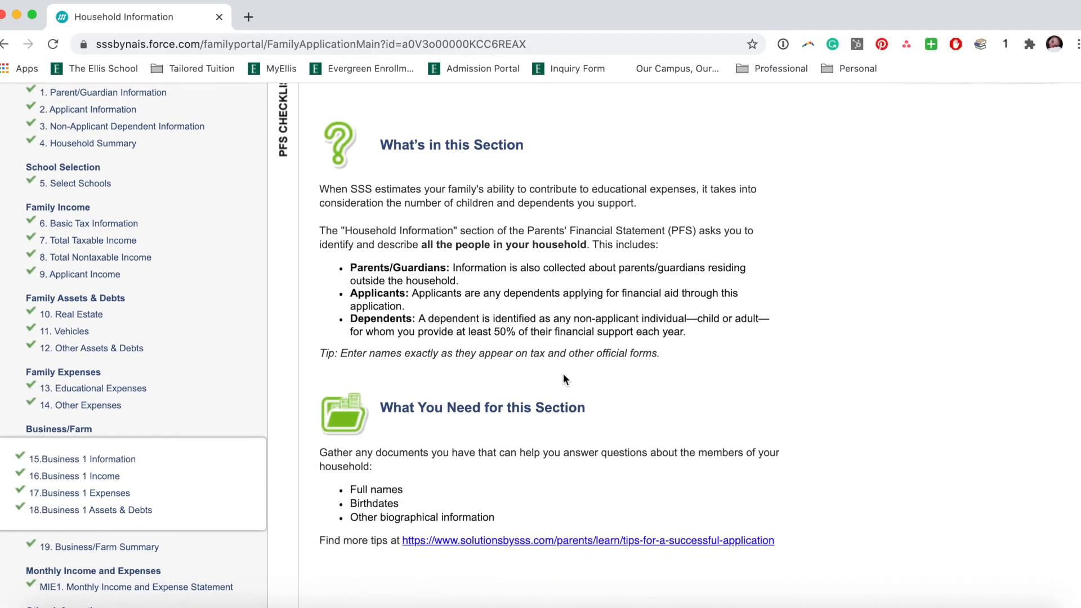
pyautogui.scroll(2, 464, 480)
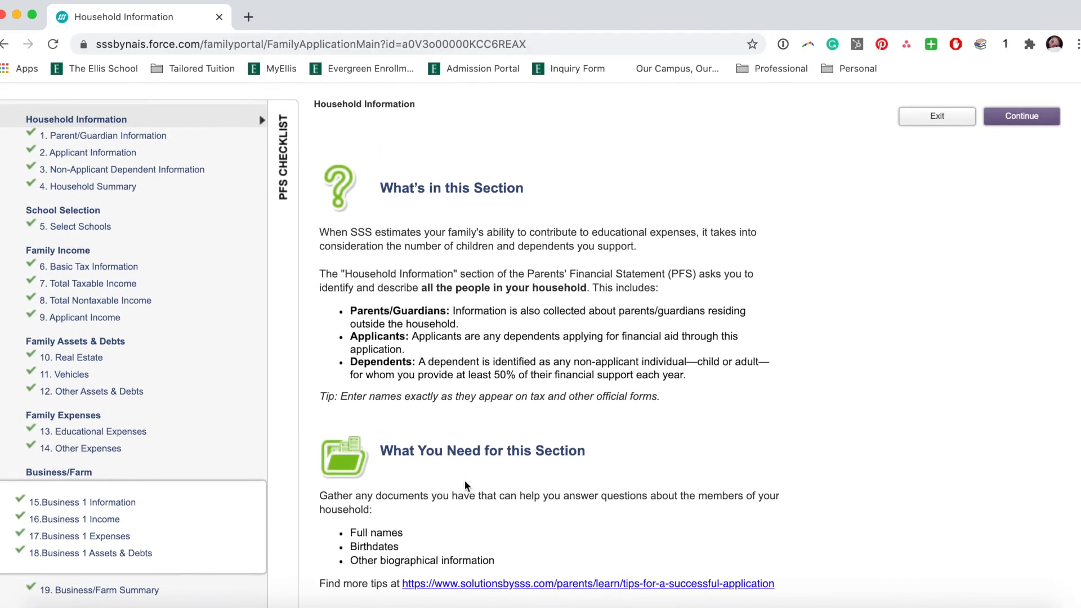
pyautogui.scroll(3, 464, 480)
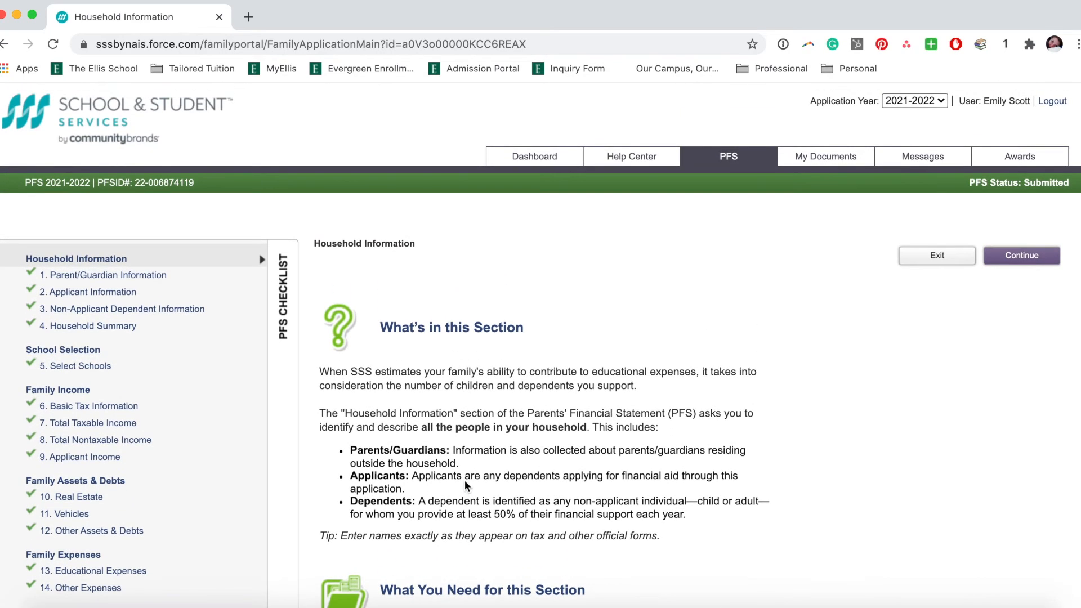
# Open the Parent/Guardian Information section and review Parent/Guardian A's personal details and personal circumstance options.
pyautogui.click(151, 285)
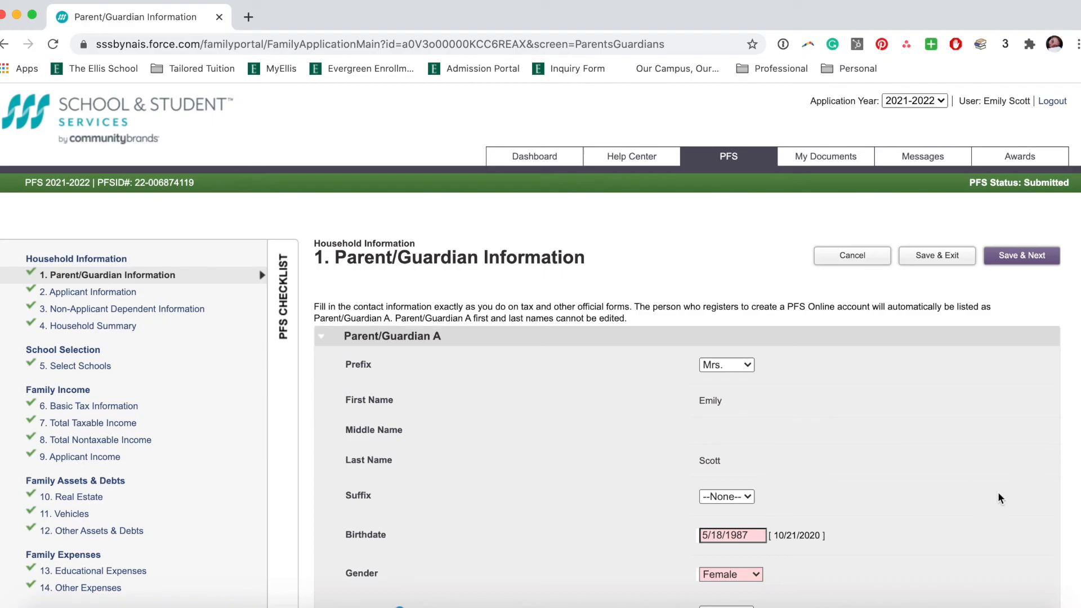
pyautogui.scroll(-3, 1000, 499)
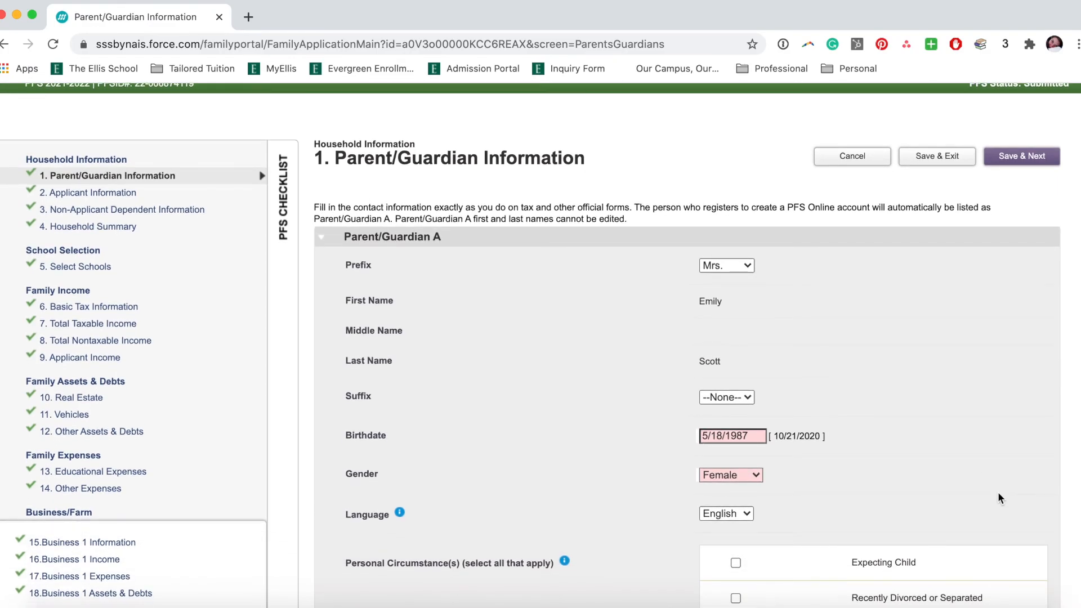
pyautogui.scroll(-2, 998, 494)
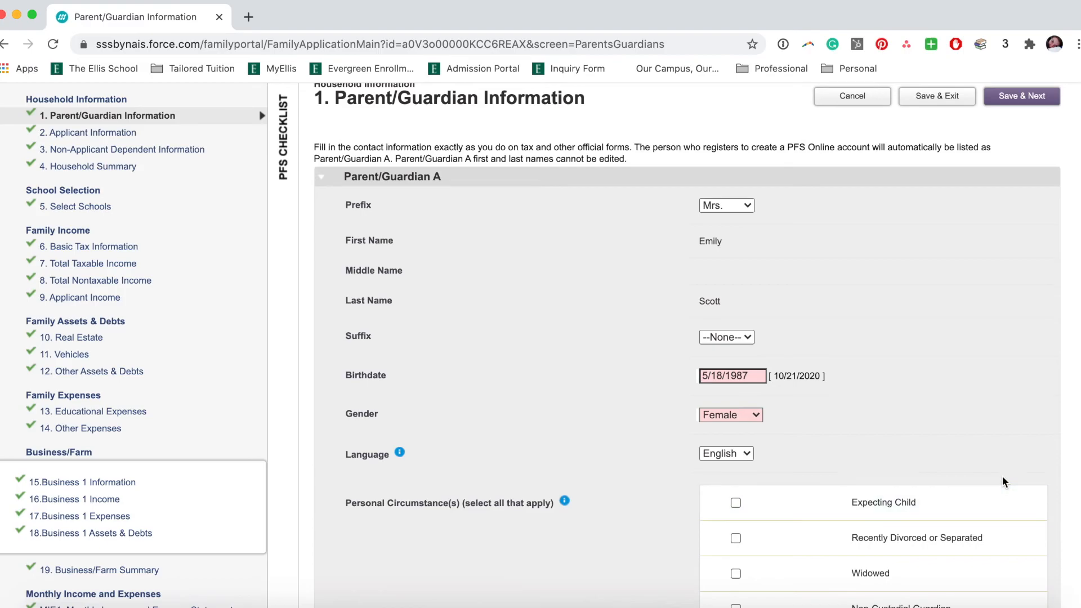
pyautogui.scroll(-7, 1002, 482)
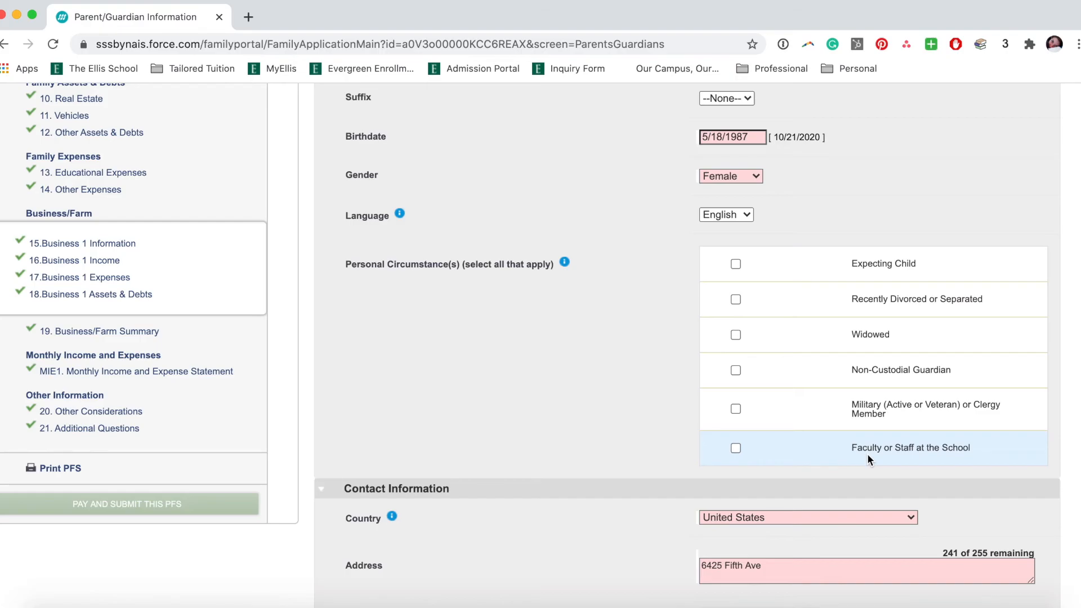
pyautogui.scroll(-1, 867, 454)
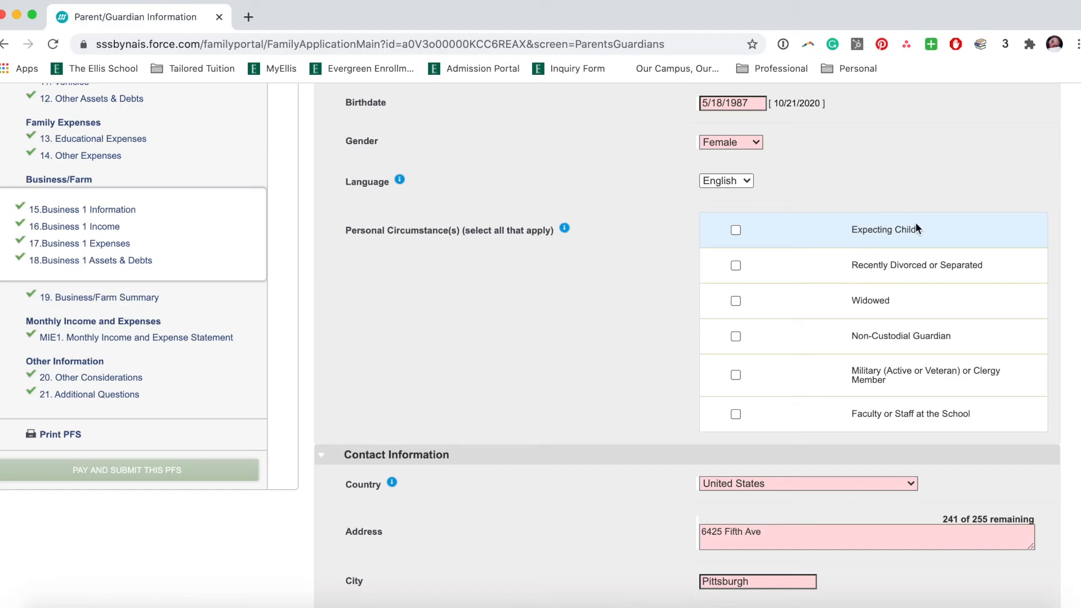
pyautogui.scroll(-2, 616, 388)
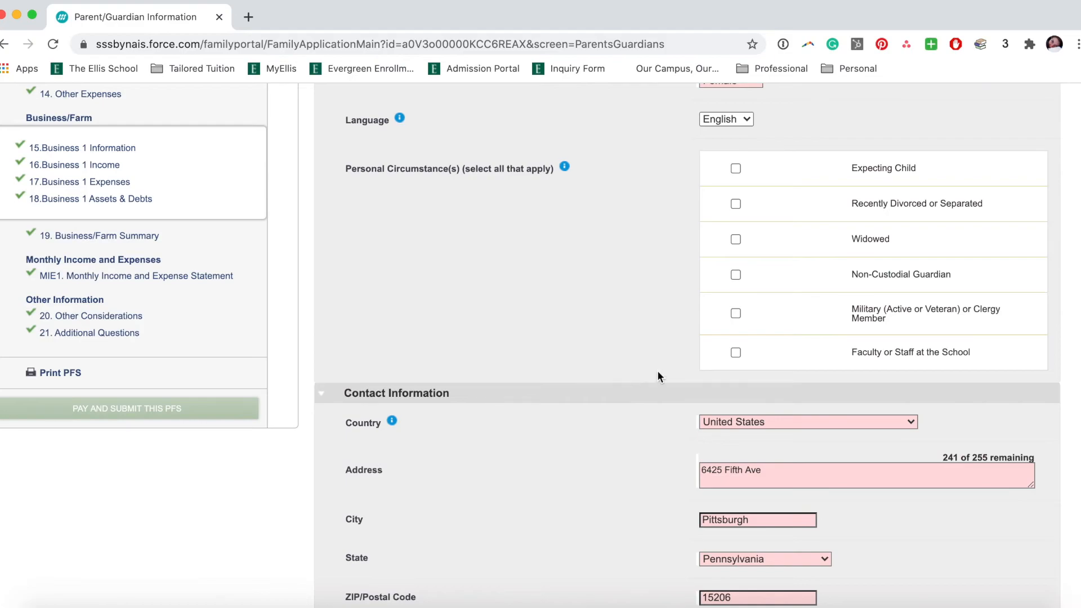
# Review Parent/Guardian A's contact and work information, through to the question about an additional parent in the household.
pyautogui.scroll(-5, 521, 419)
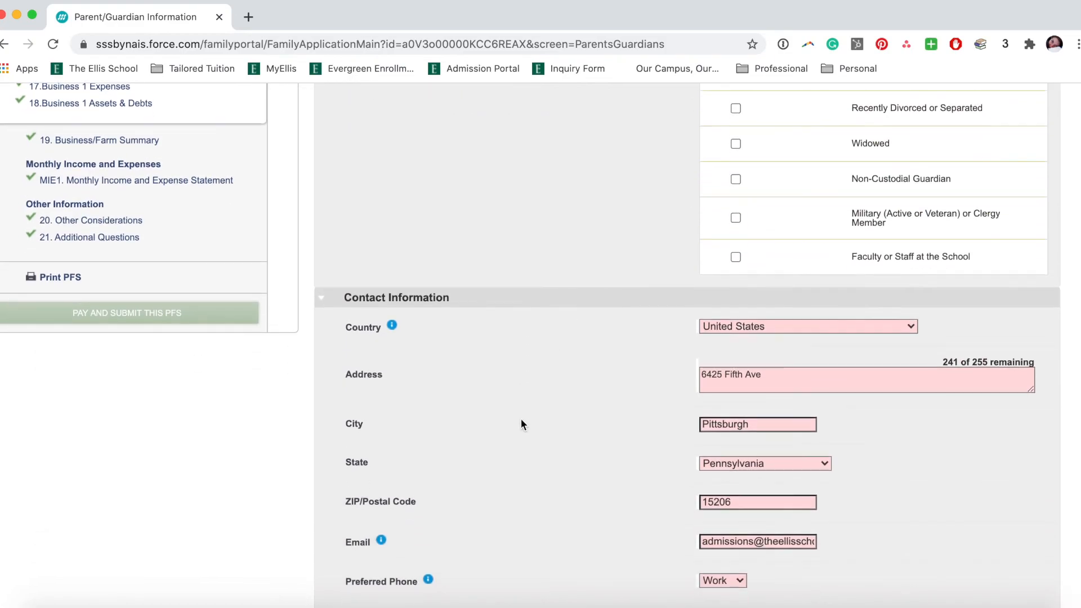
pyautogui.scroll(-1, 521, 418)
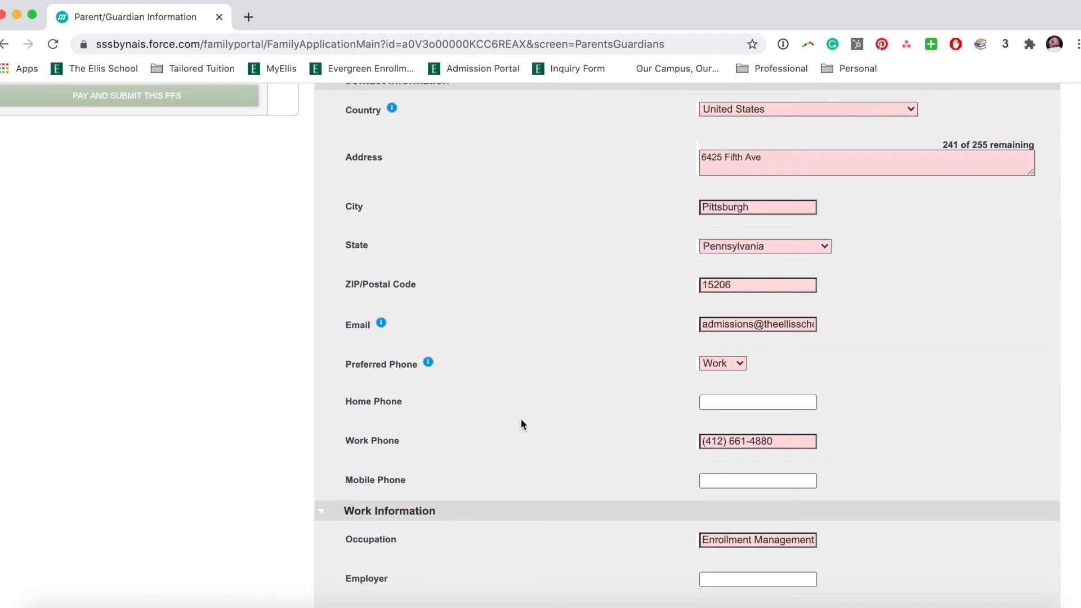
pyautogui.scroll(1, 520, 417)
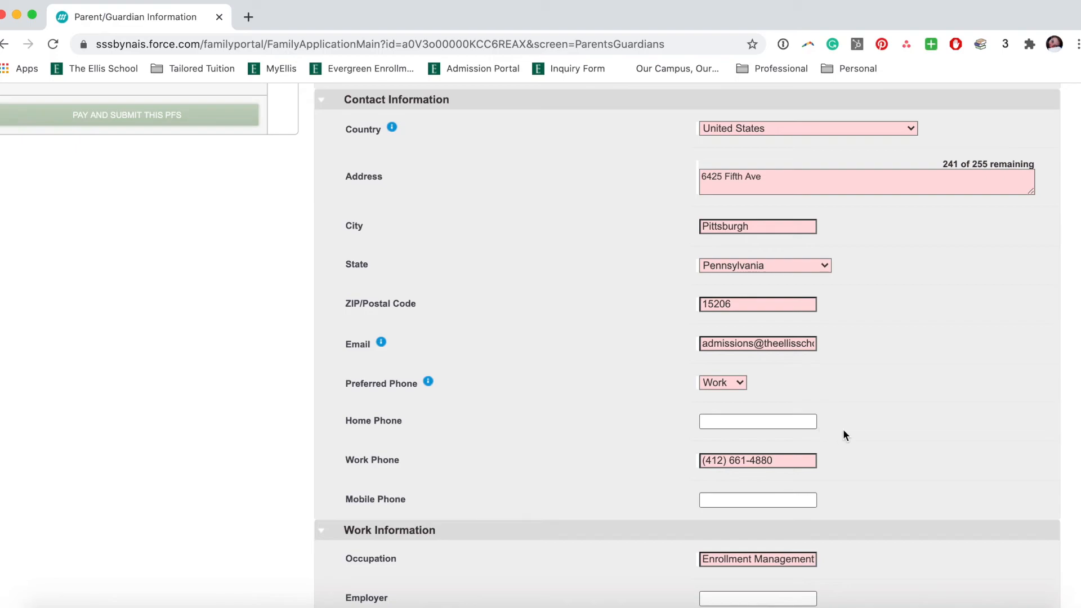
pyautogui.scroll(-3, 844, 431)
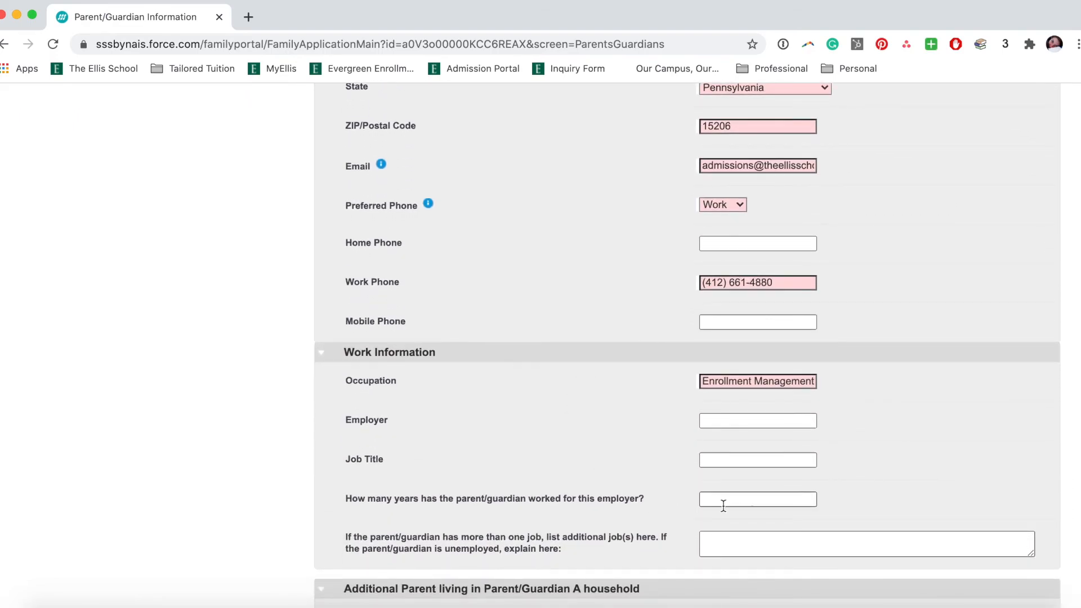
pyautogui.scroll(-4, 723, 505)
pyautogui.scroll(-2, 723, 505)
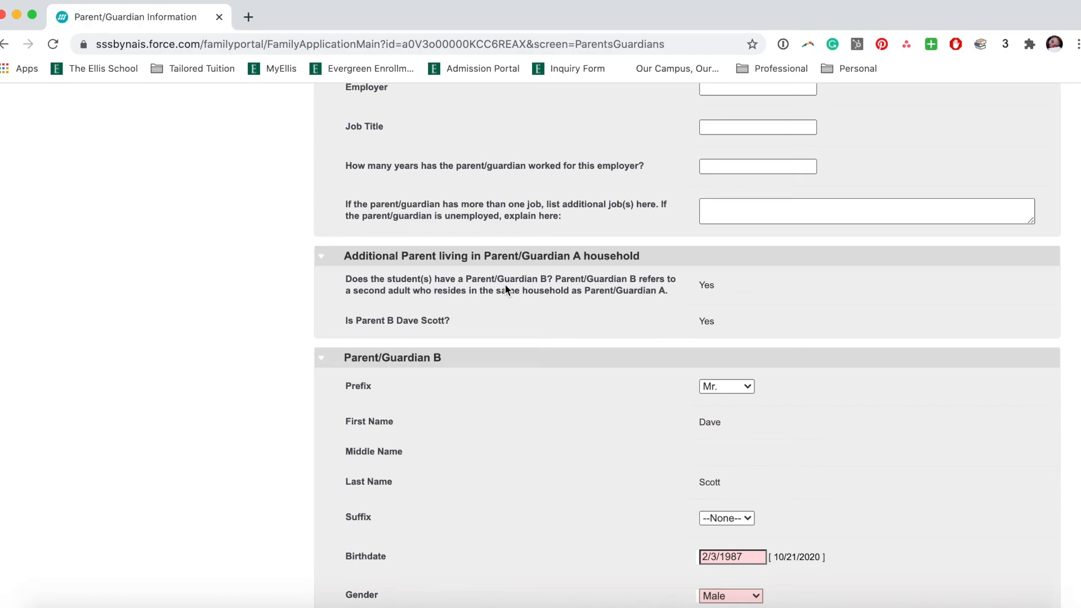
# Review Parent/Guardian B's personal details, contact information and work information.
pyautogui.scroll(-3, 505, 290)
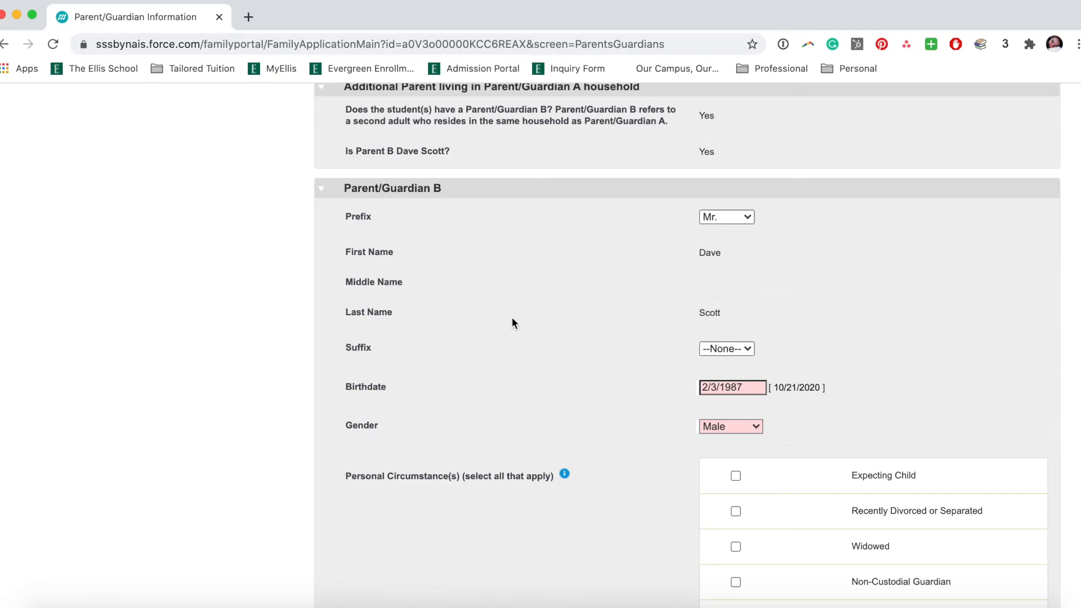
pyautogui.scroll(-7, 512, 322)
pyautogui.scroll(-4, 511, 322)
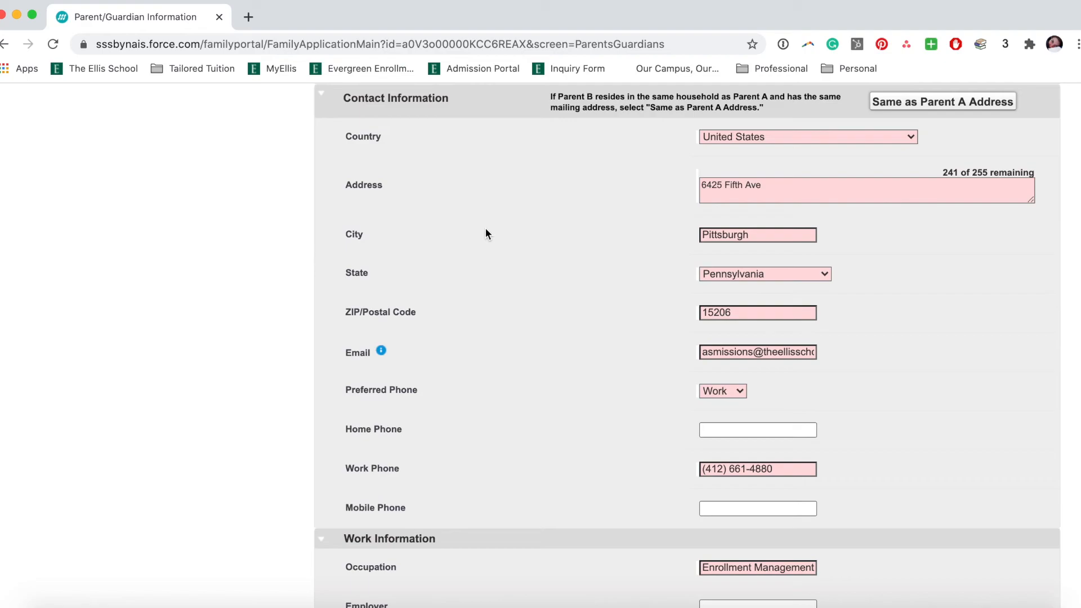
pyautogui.scroll(-4, 485, 228)
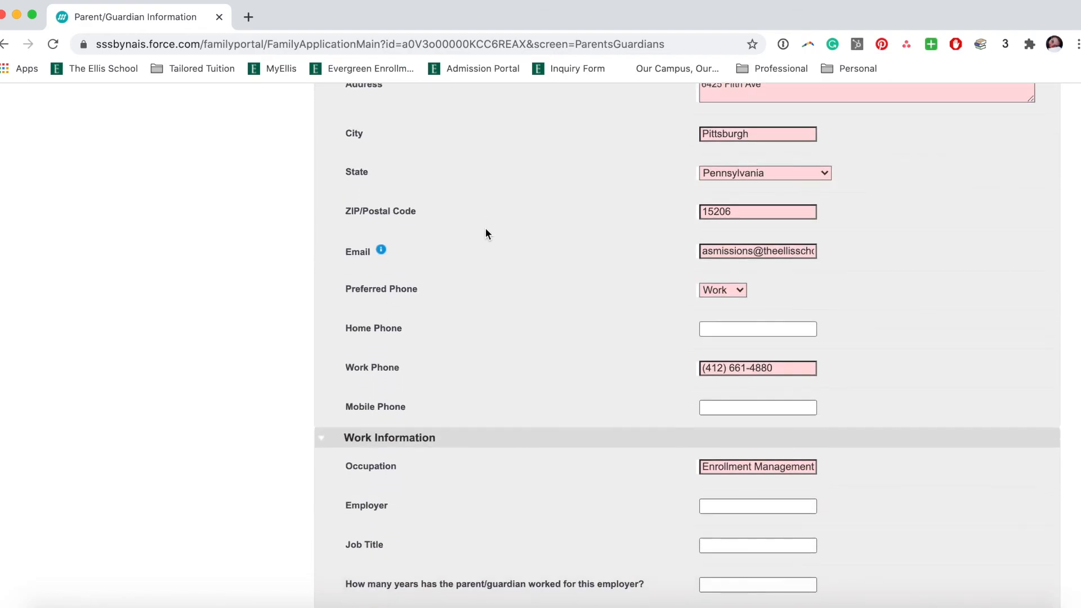
pyautogui.scroll(-1, 488, 233)
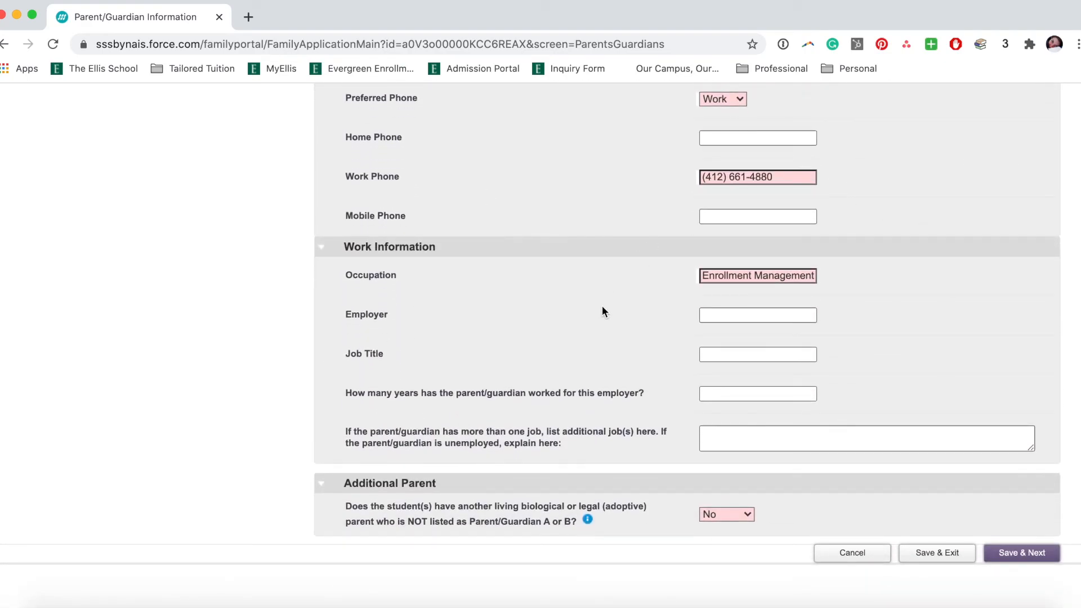
# Check the answer choices for whether the students have another living biological or legal parent, keeping No.
pyautogui.scroll(-1, 695, 348)
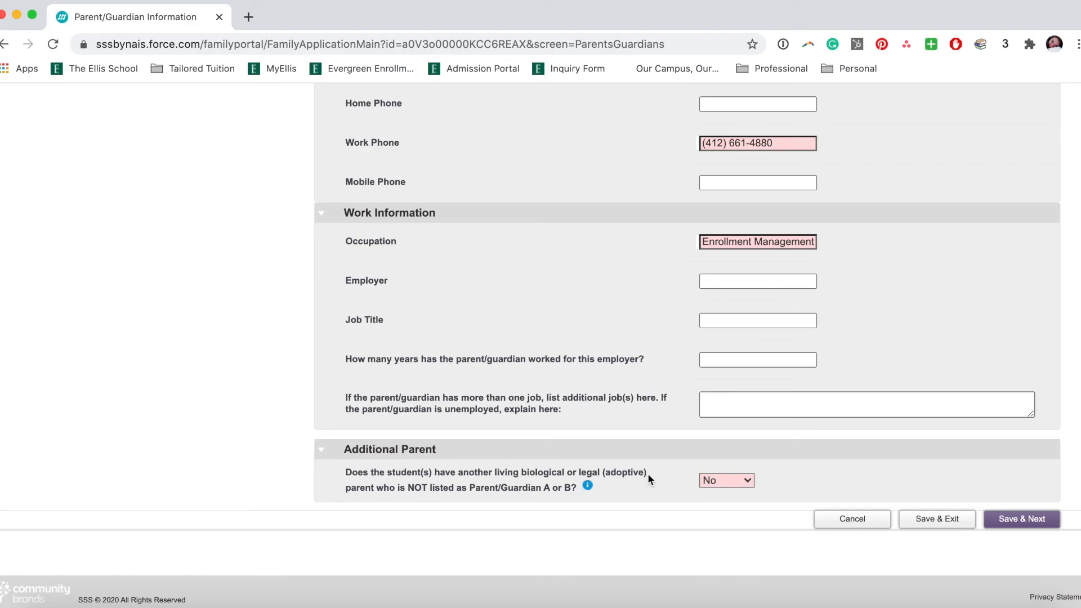
pyautogui.click(727, 481)
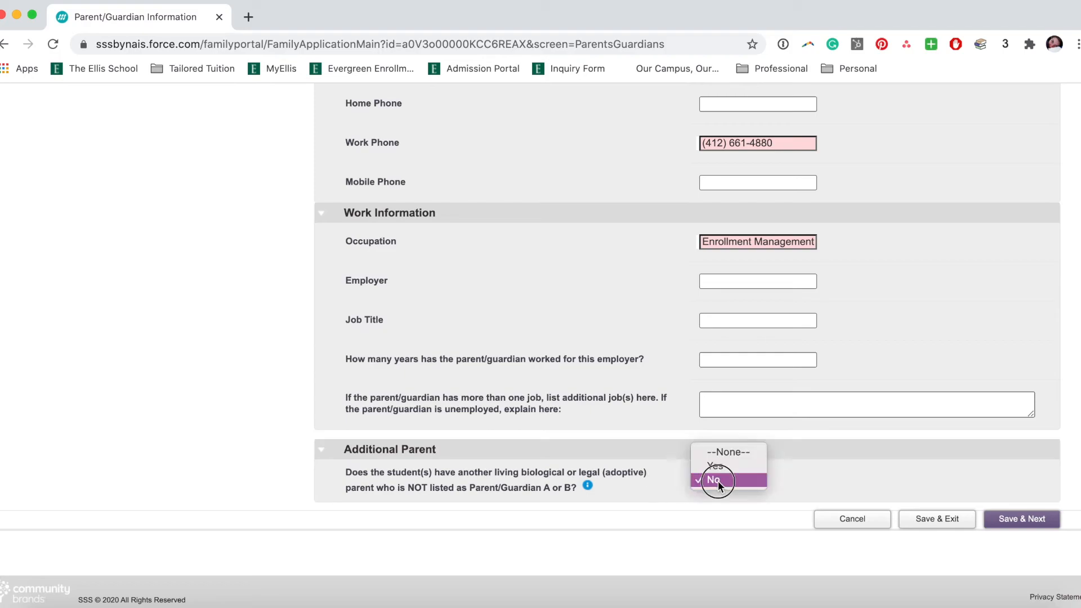
pyautogui.click(832, 490)
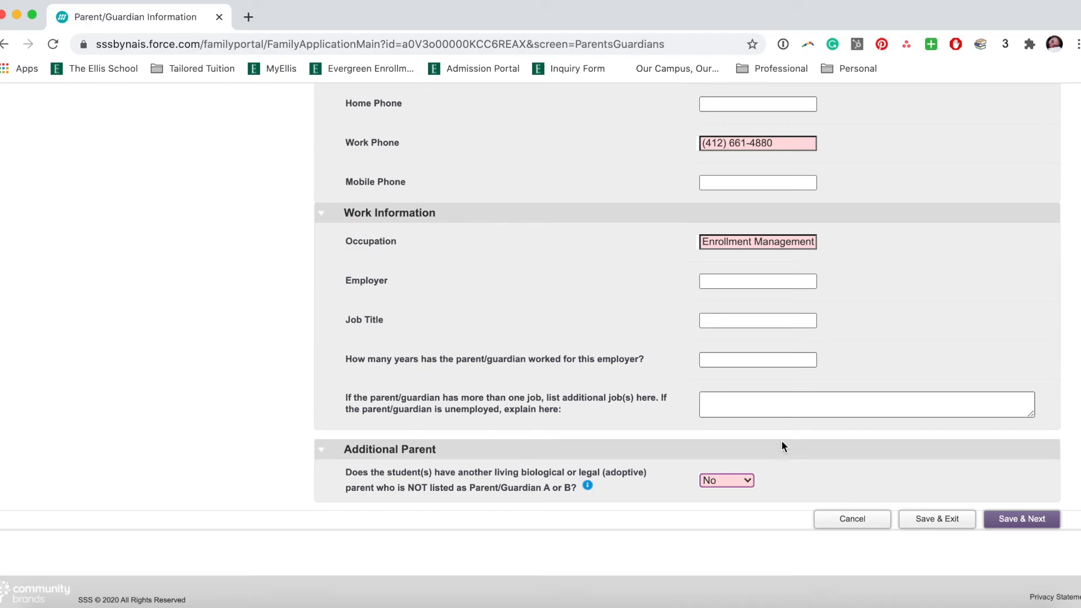
# Return to the start of the Parent/Guardian Information page and examine its save and exit options.
pyautogui.scroll(15, 580, 304)
pyautogui.scroll(-6, 580, 304)
pyautogui.scroll(12, 579, 303)
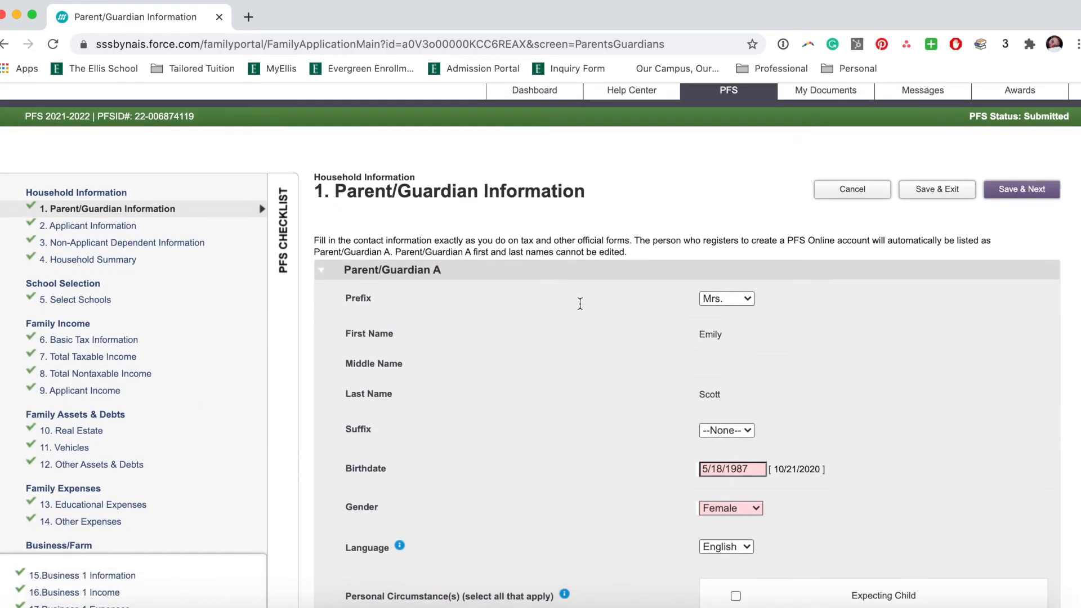
pyautogui.scroll(-1, 580, 304)
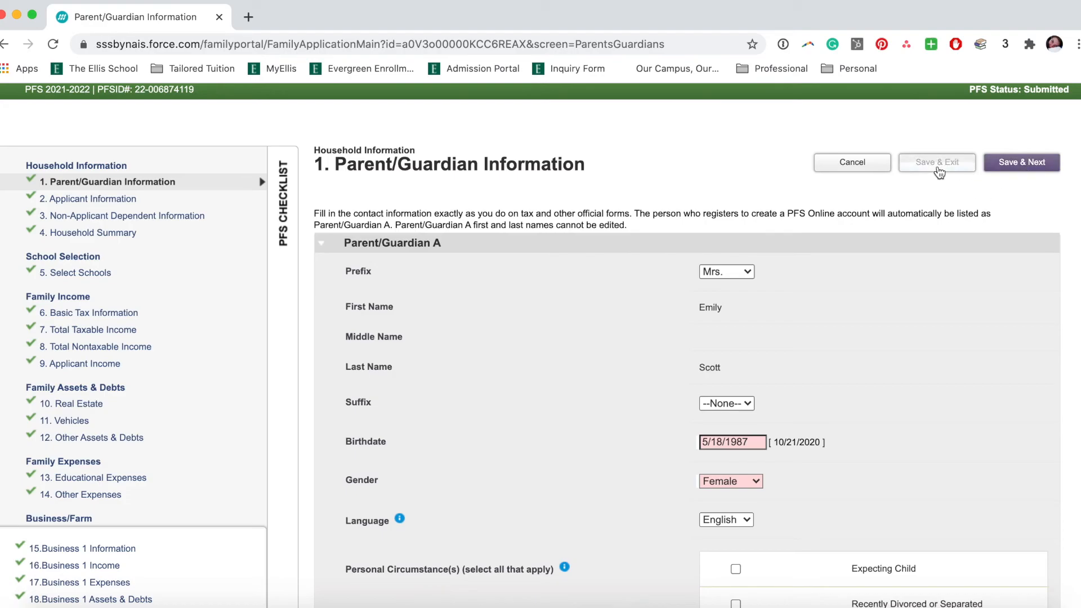
pyautogui.scroll(3, 850, 262)
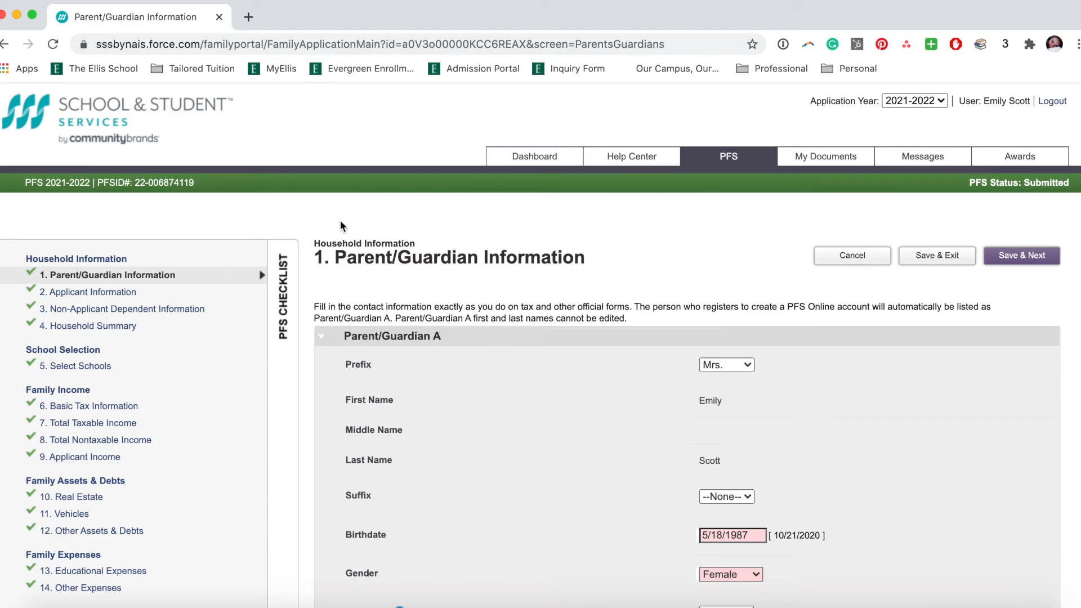
# Review Applicant 1's personal details, current and entering grades, parent relationships and the option to add another applicant.
pyautogui.click(62, 293)
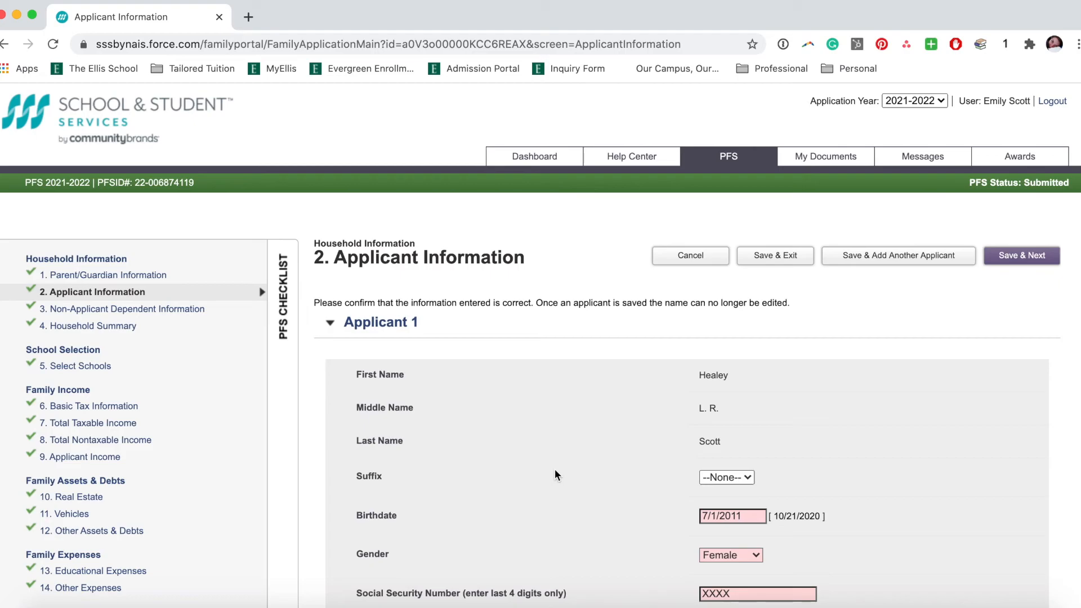
pyautogui.scroll(-2, 555, 471)
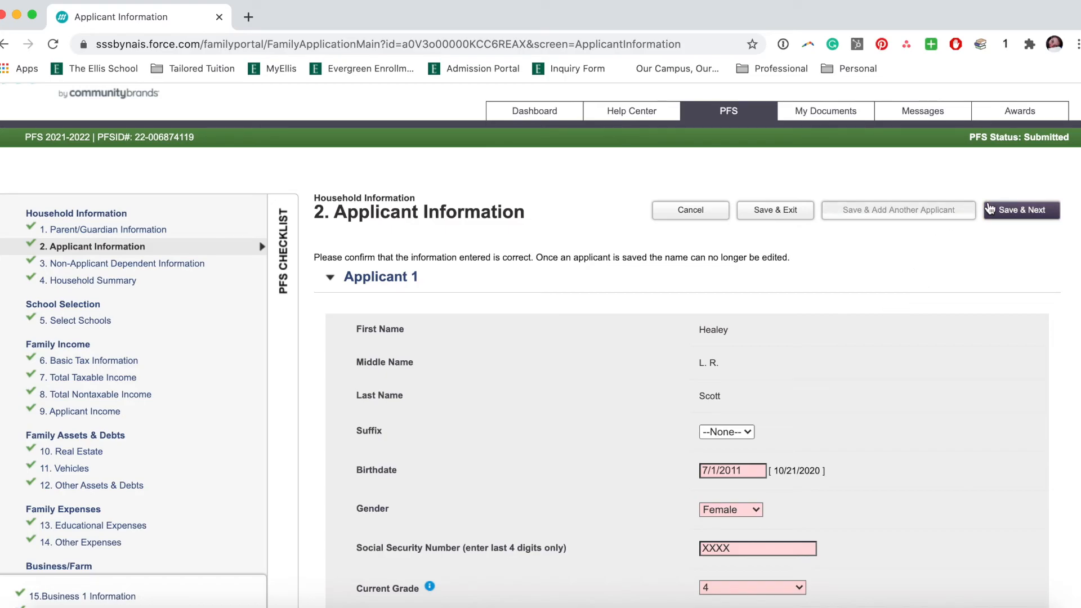
pyautogui.click(899, 219)
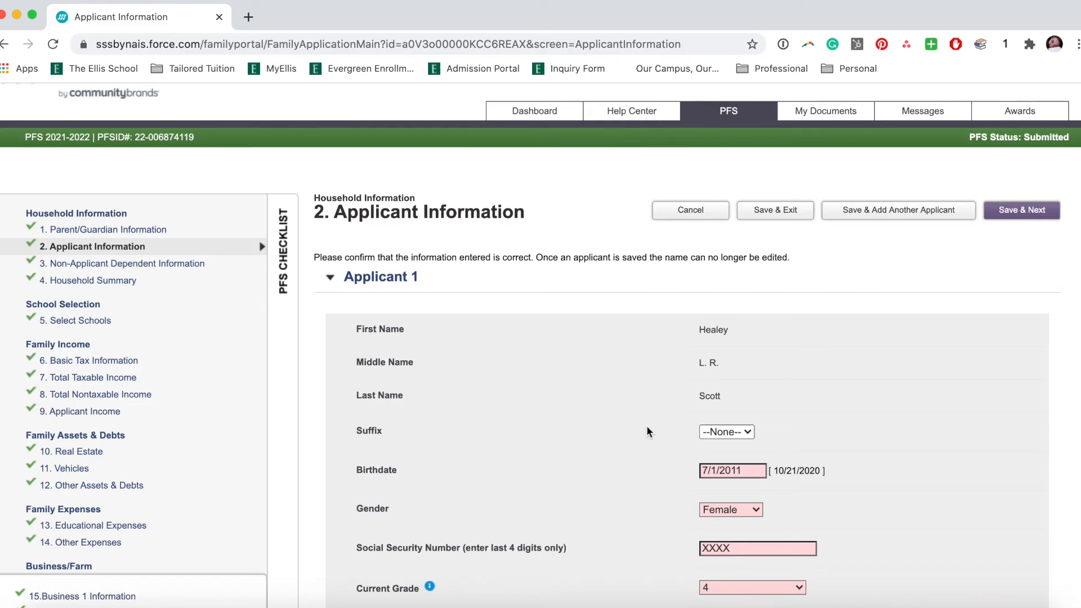
pyautogui.scroll(-3, 647, 429)
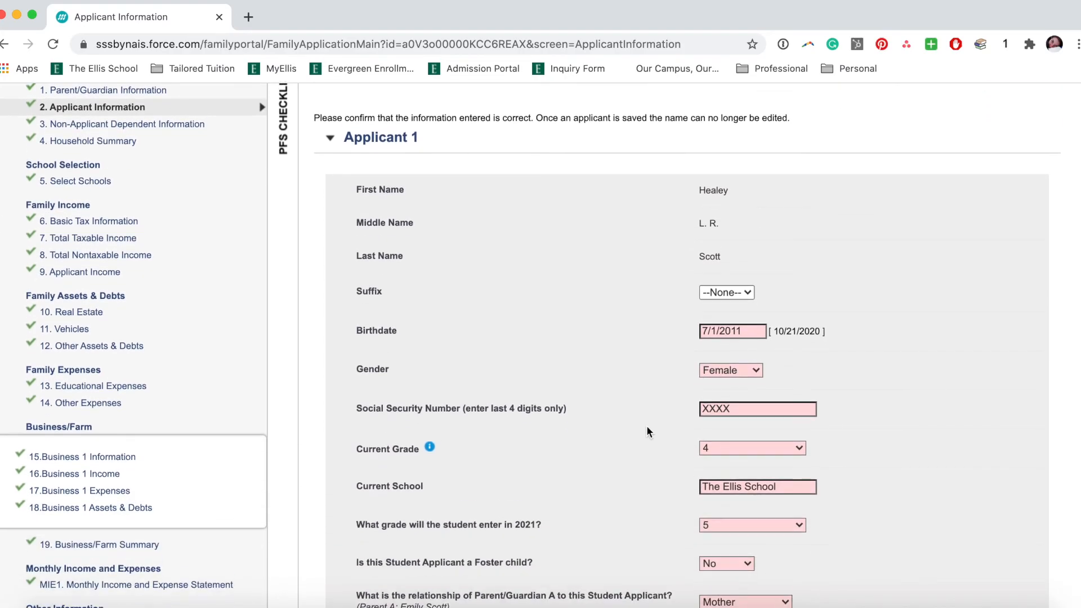
pyautogui.scroll(-1, 647, 427)
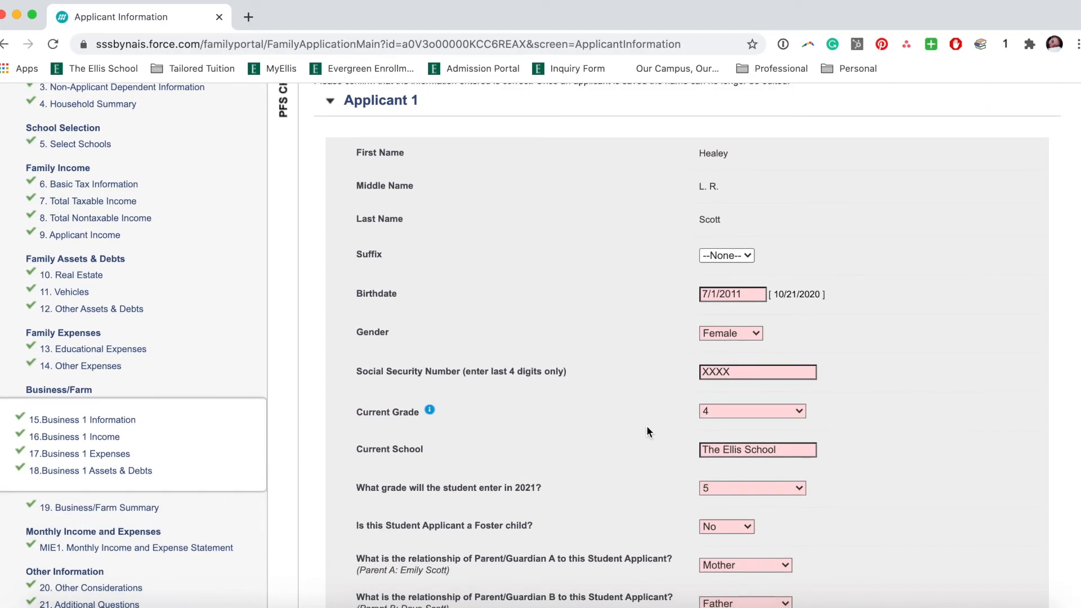
pyautogui.scroll(-2, 646, 429)
pyautogui.scroll(-1, 647, 427)
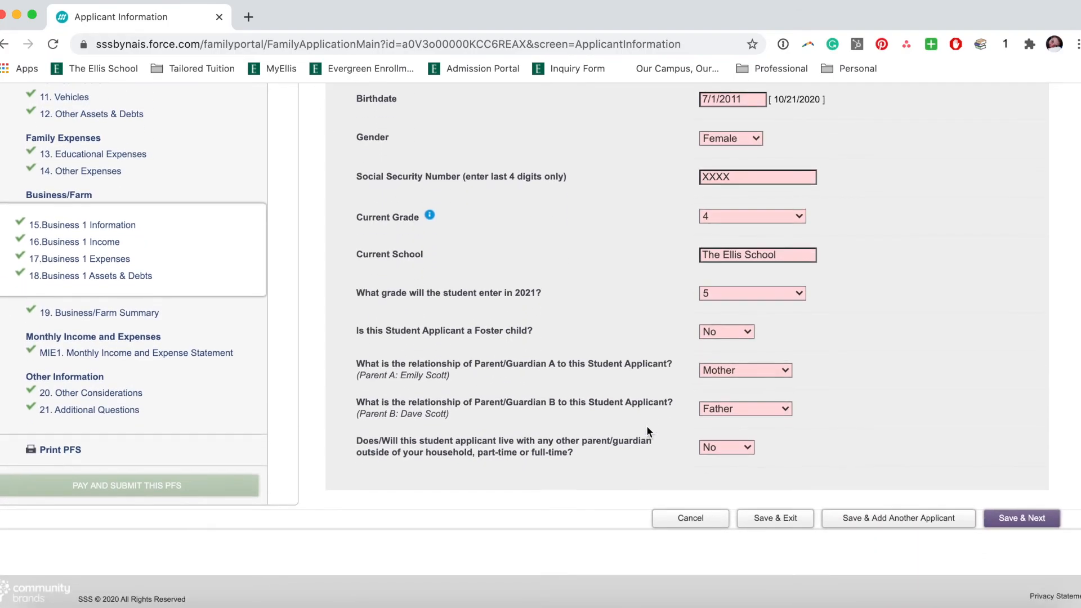
pyautogui.scroll(4, 647, 427)
pyautogui.scroll(1, 646, 431)
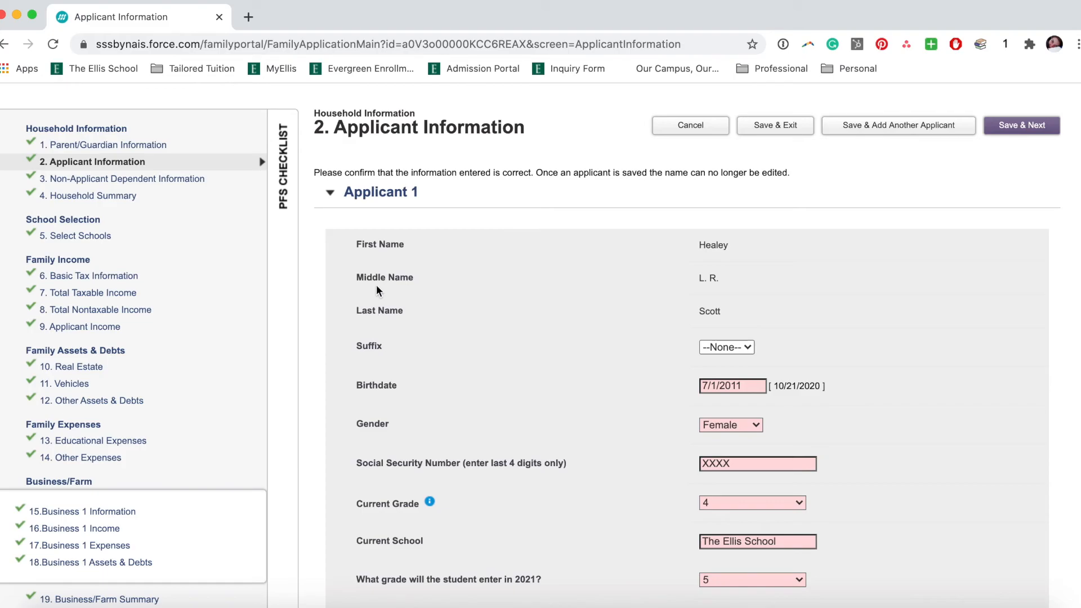
# Review the non-applicant dependent's details, including the current school, and the Household Summary of parents, applicants and dependents.
pyautogui.click(154, 179)
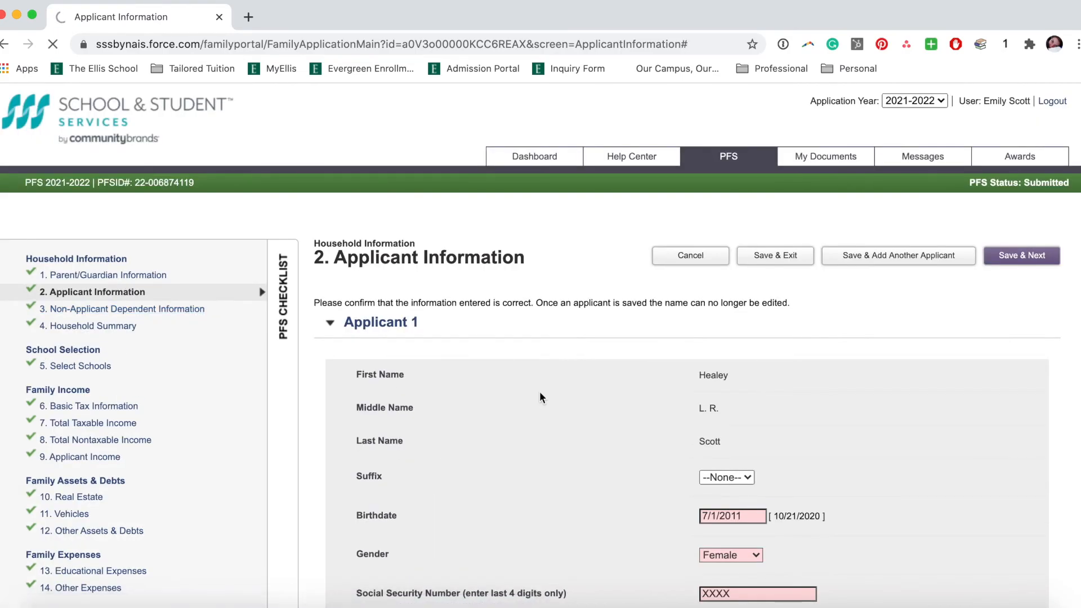
pyautogui.scroll(-4, 540, 393)
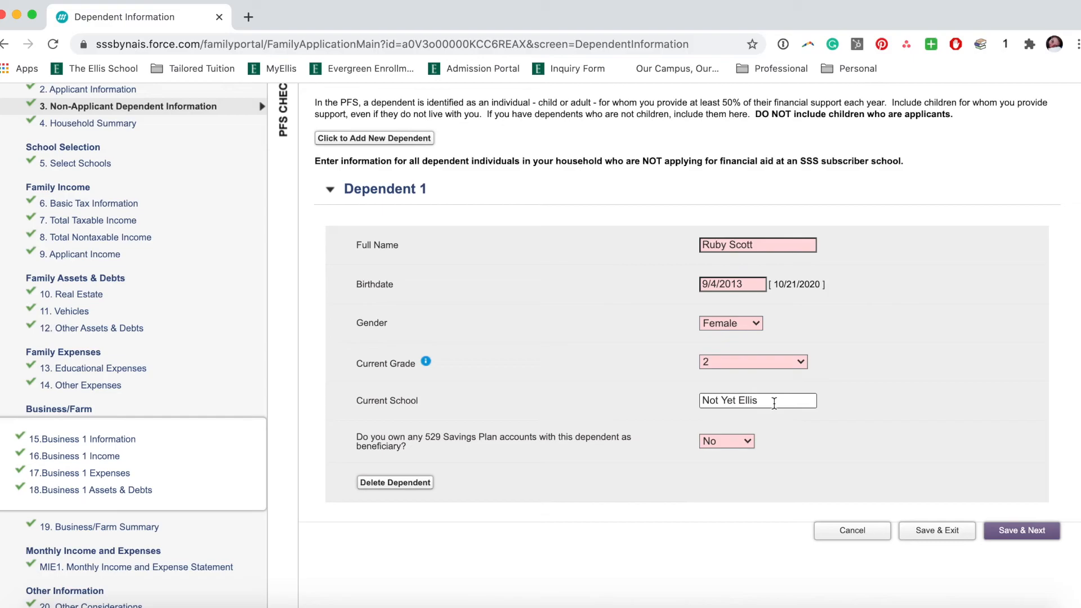
pyautogui.moveTo(775, 403); pyautogui.dragTo(701, 401)
pyautogui.click(617, 383)
pyautogui.scroll(2, 659, 375)
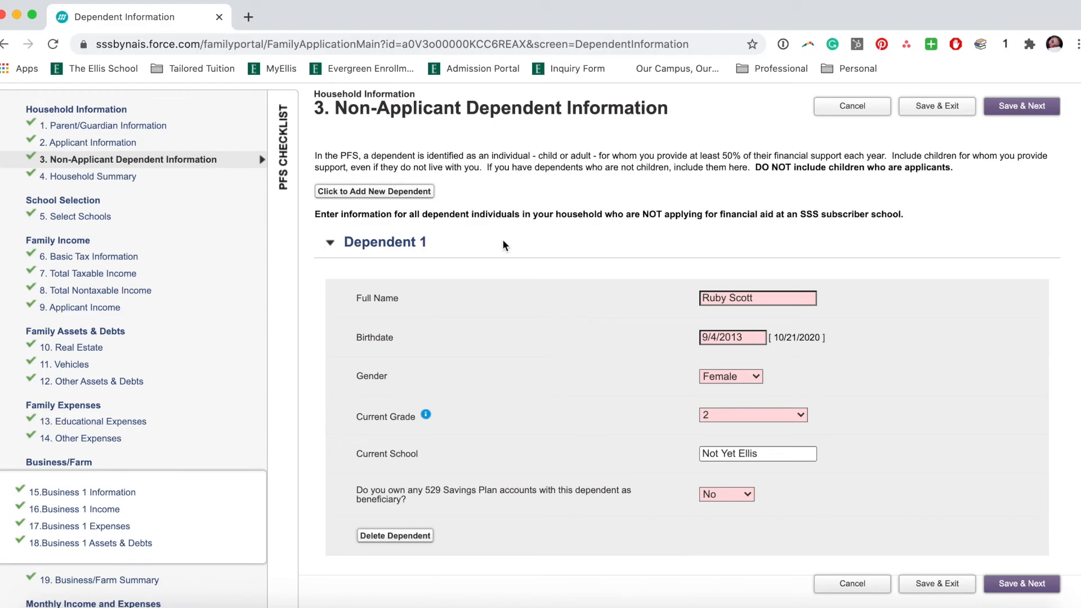
pyautogui.scroll(1, 502, 238)
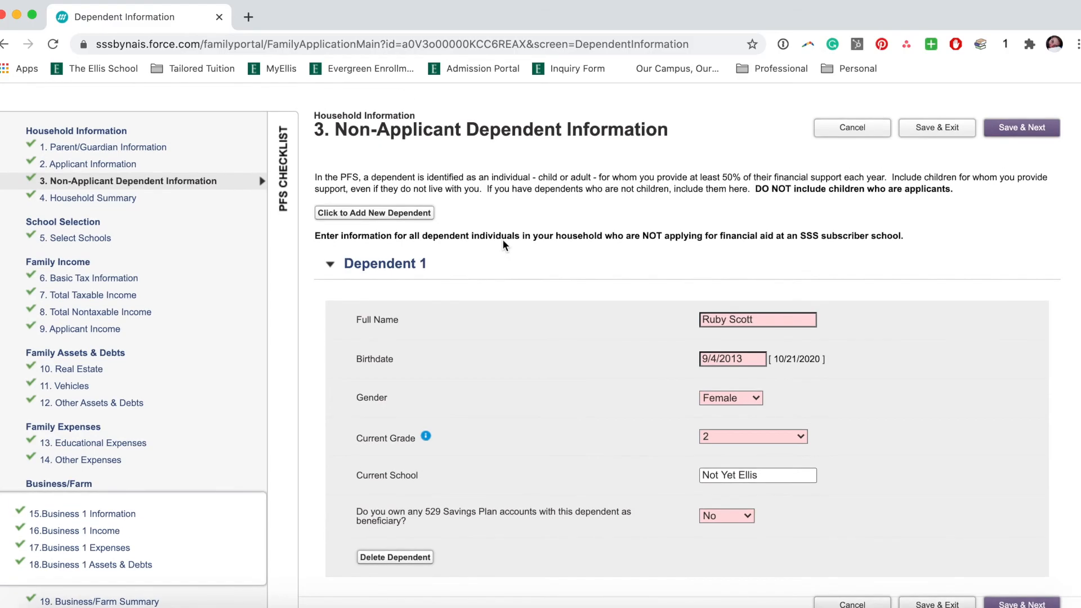
pyautogui.click(117, 200)
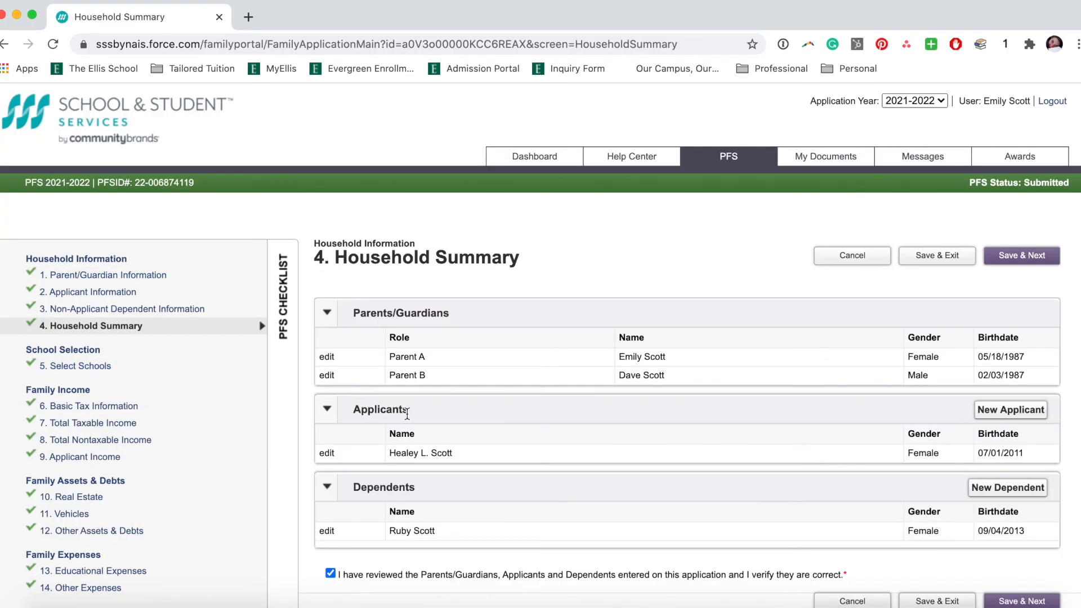
pyautogui.scroll(-3, 523, 413)
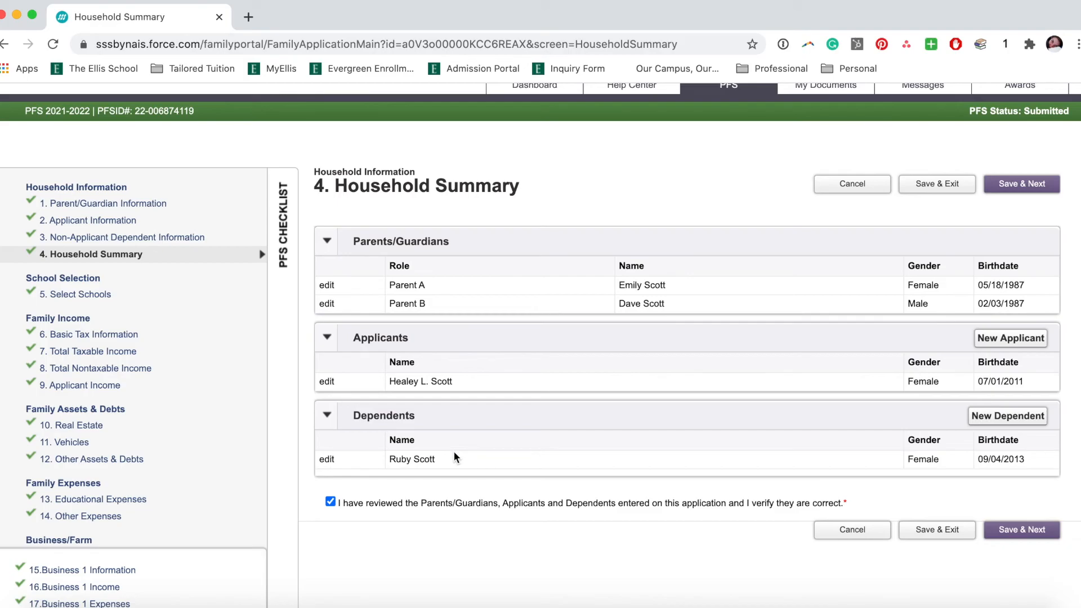
# Open the Select Schools section and examine the fields for looking up a school by code, name or location.
pyautogui.click(93, 296)
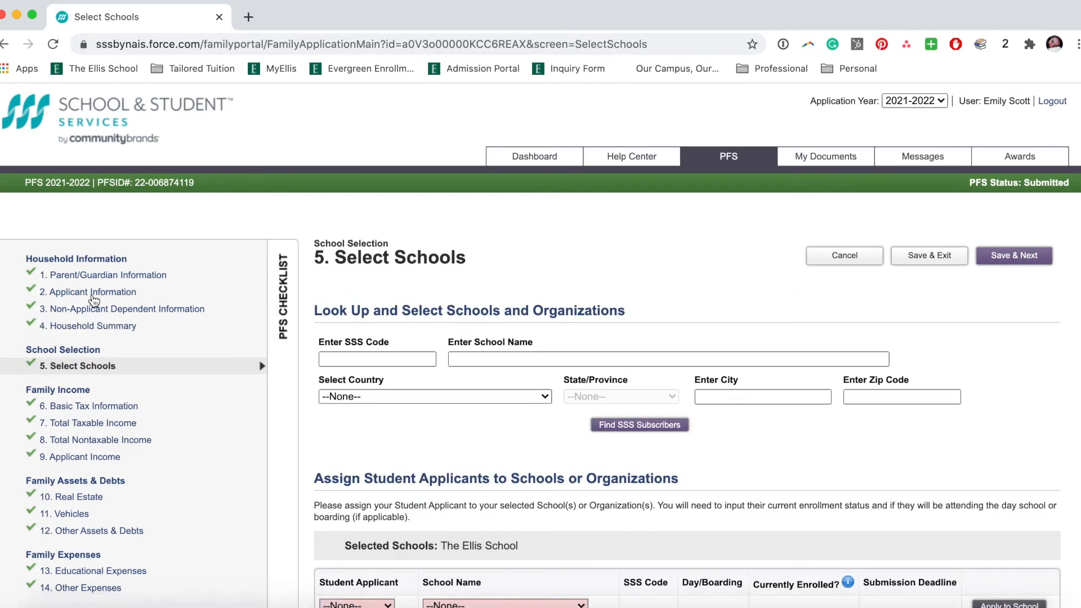
pyautogui.scroll(-2, 348, 475)
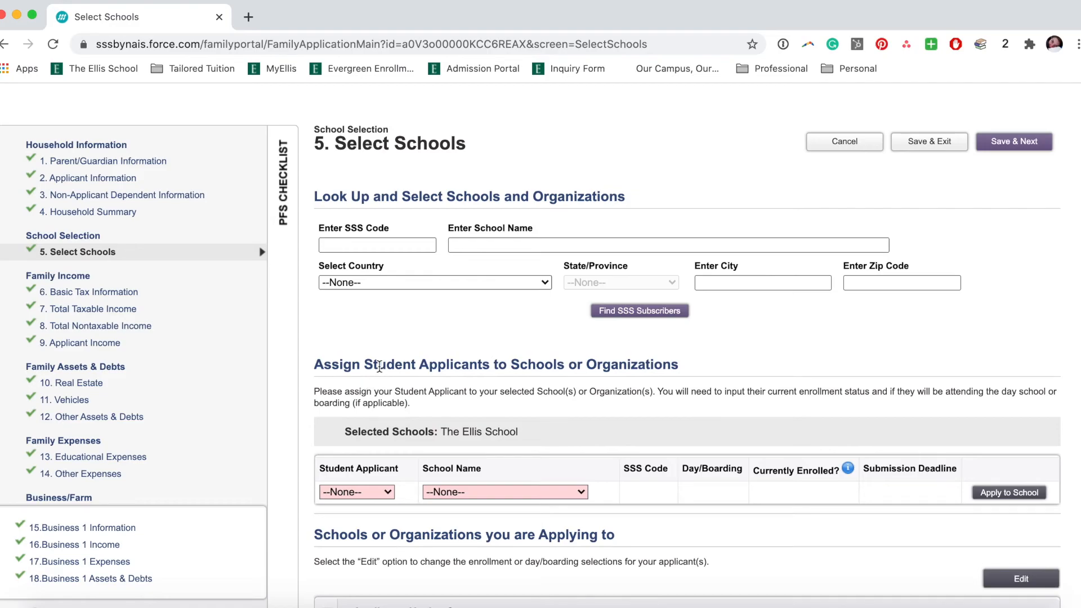
pyautogui.scroll(-1, 380, 366)
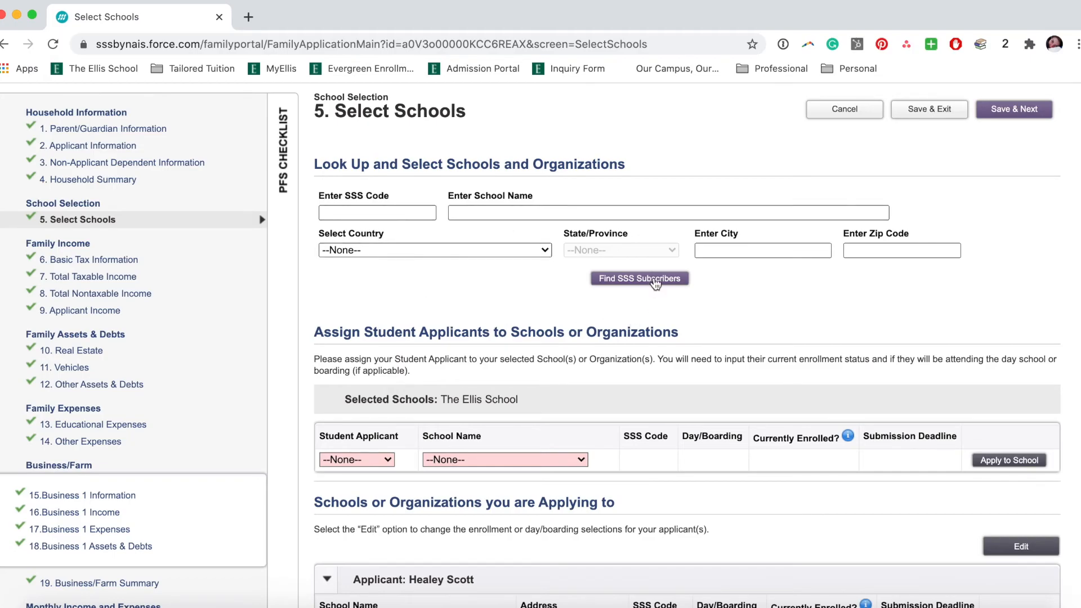
pyautogui.click(739, 252)
pyautogui.click(644, 214)
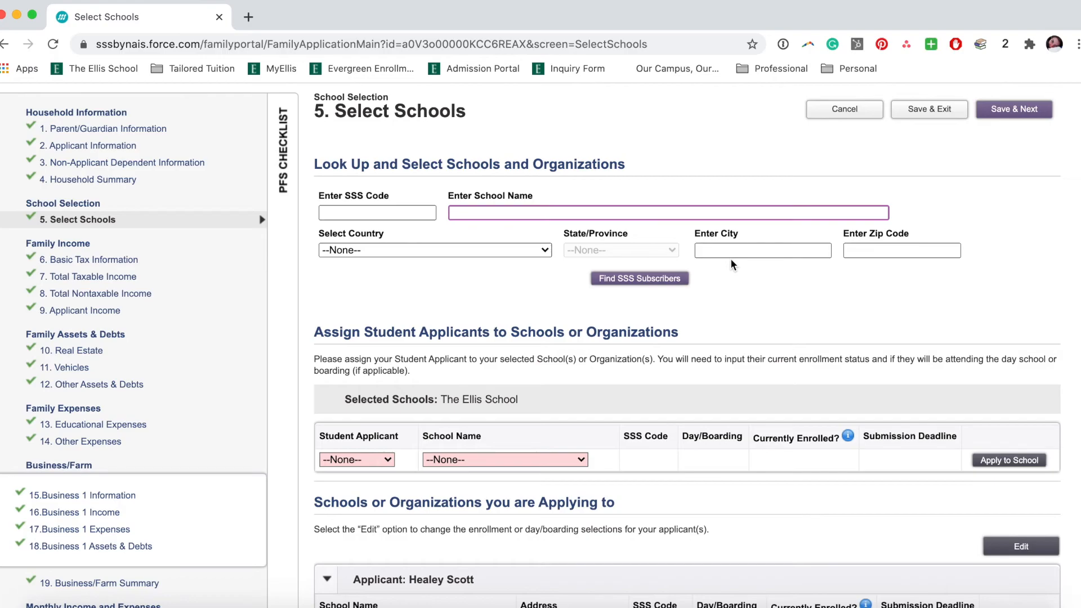
# Review the schools being applied to and check the student applicant choices for a school assignment, leaving the selection at None.
pyautogui.scroll(-1, 731, 264)
pyautogui.scroll(-4, 730, 265)
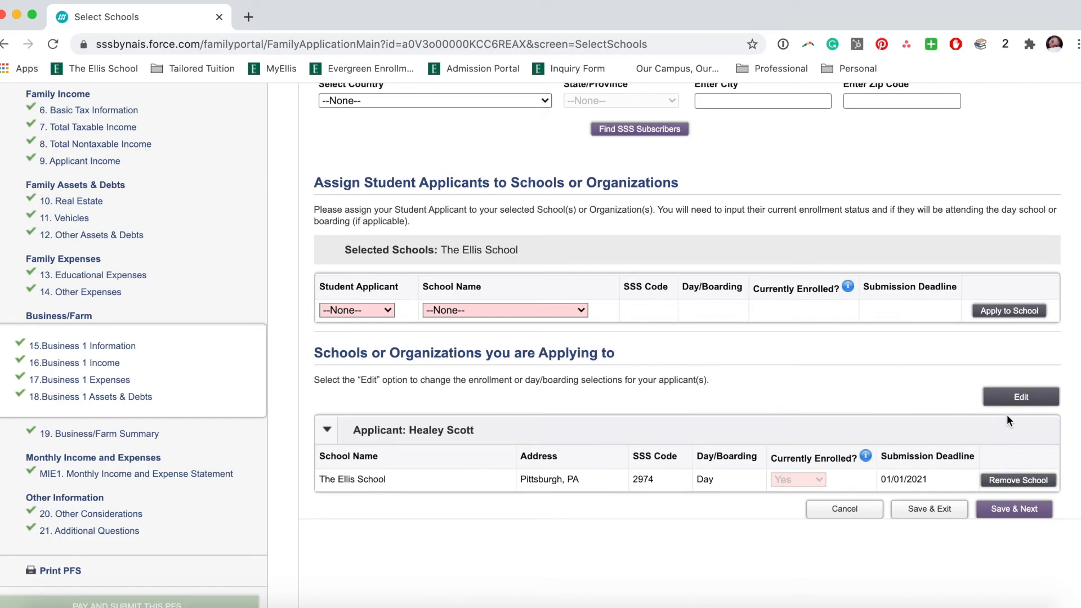
pyautogui.click(340, 310)
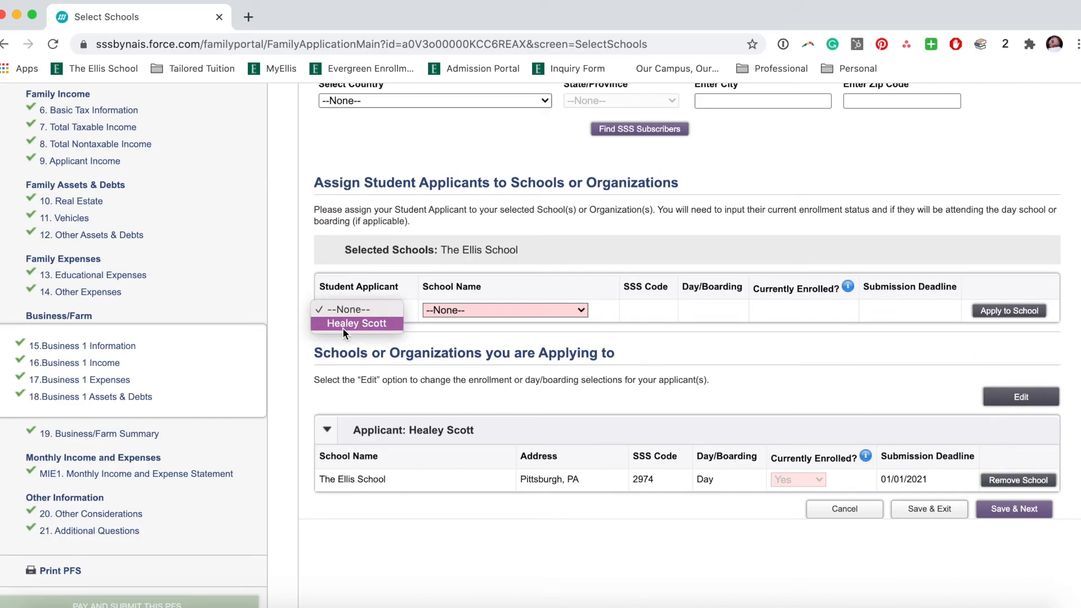
pyautogui.click(438, 328)
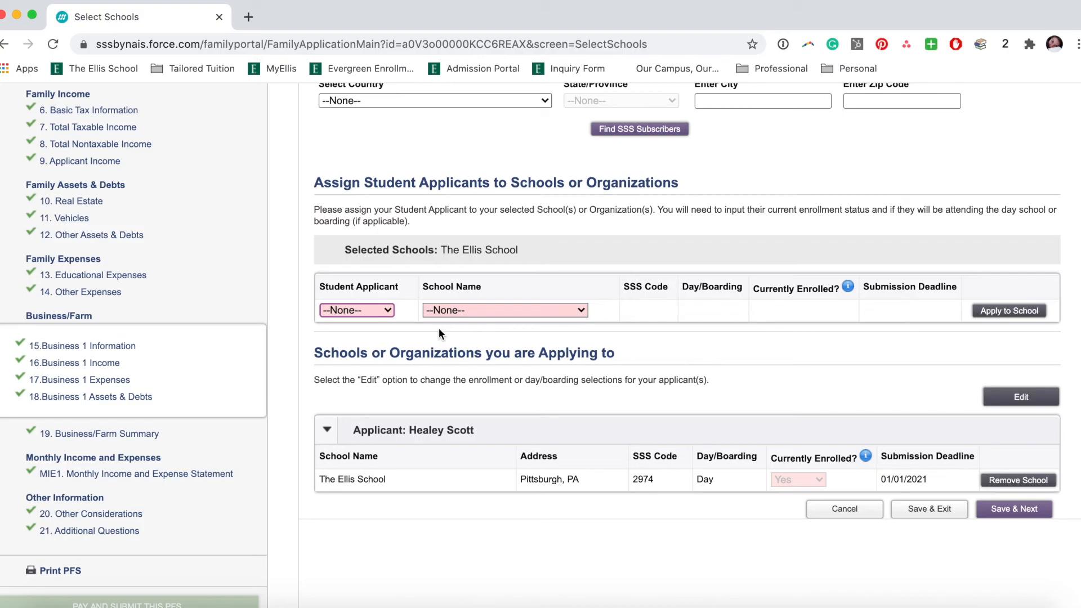
# Examine the remaining PFS checklist sections, from Family Income through Business/Farm, Monthly Income and Expenses, and Other Information.
pyautogui.scroll(5, 299, 347)
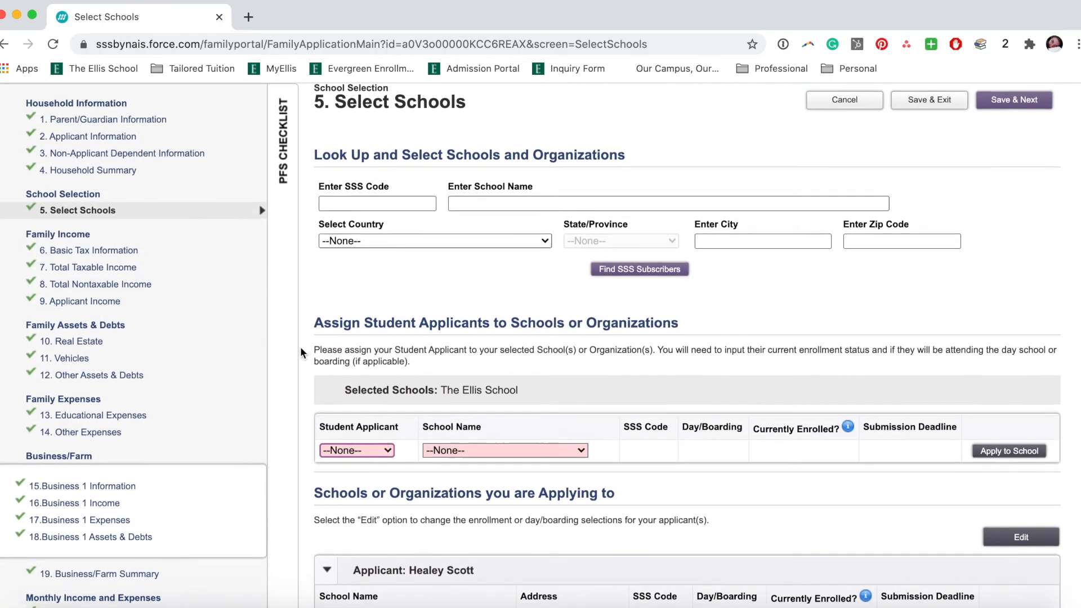
pyautogui.scroll(1, 301, 352)
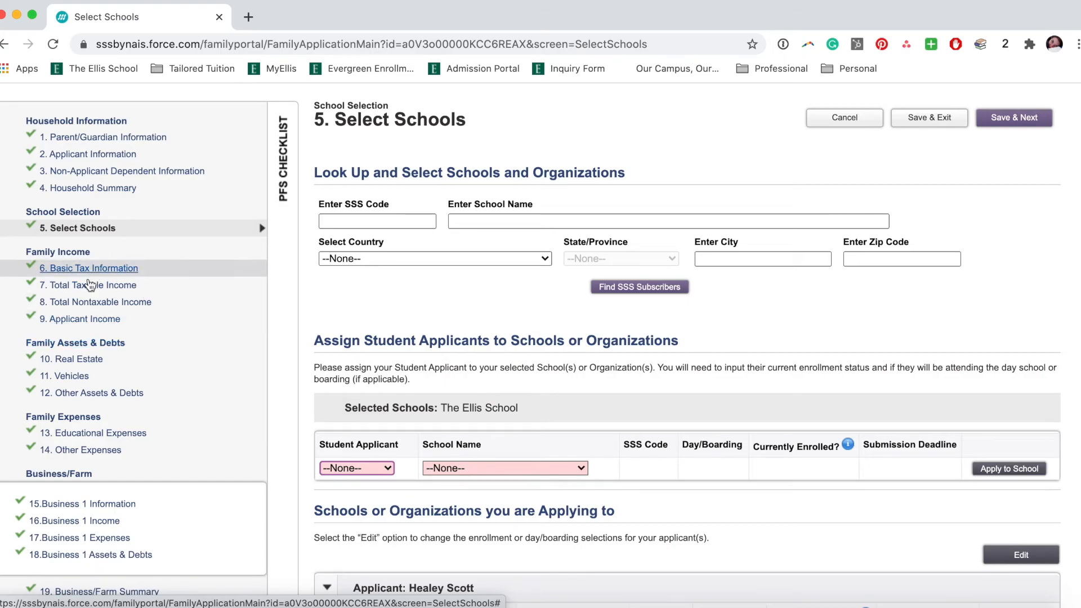
pyautogui.scroll(-2, 192, 436)
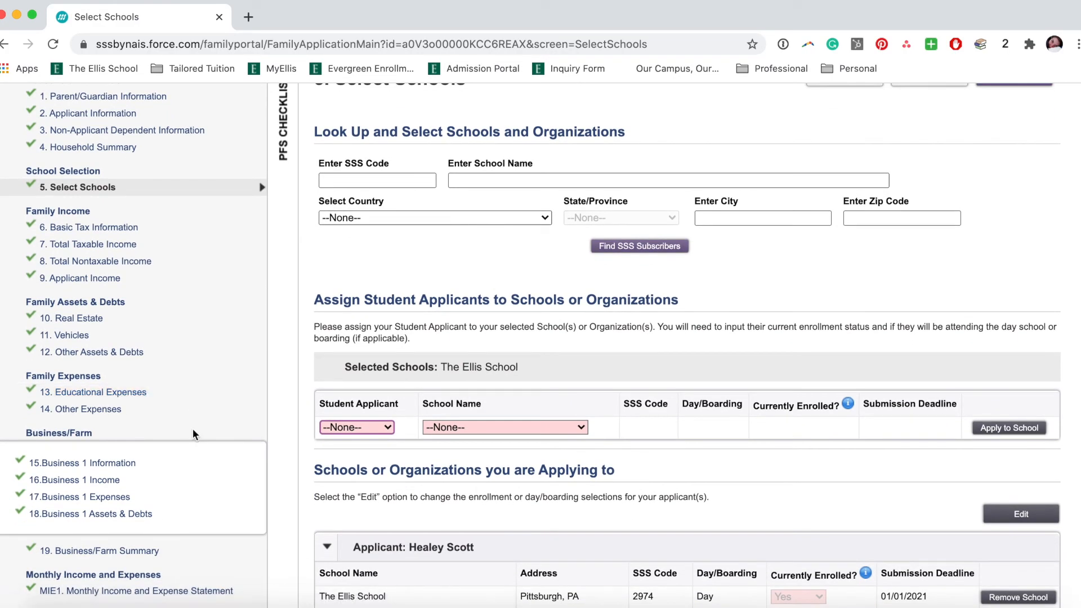
pyautogui.scroll(-1, 192, 429)
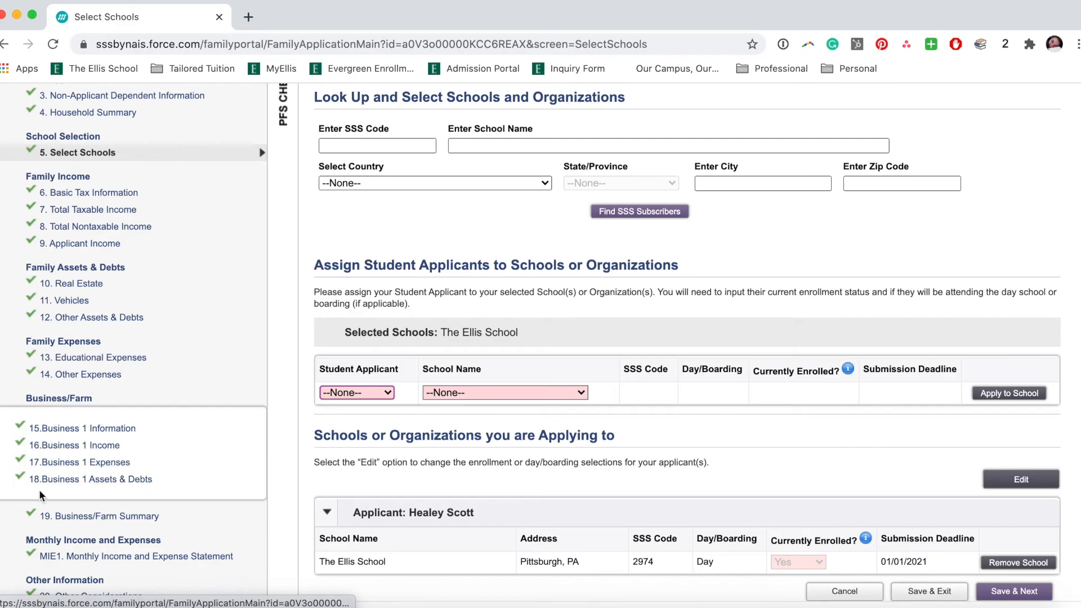
pyautogui.scroll(-2, 223, 322)
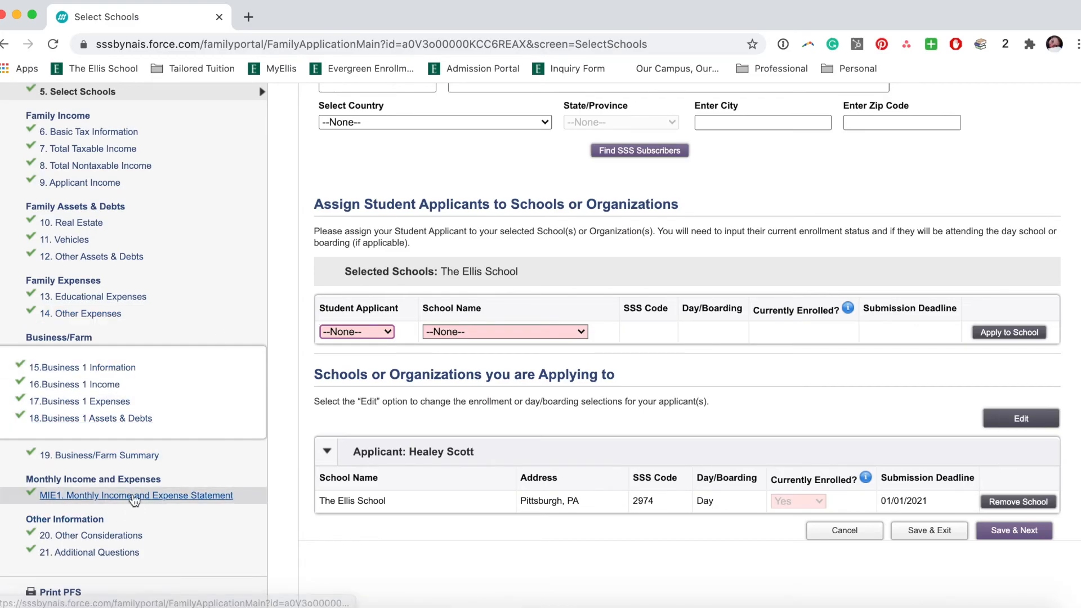
pyautogui.scroll(3, 136, 503)
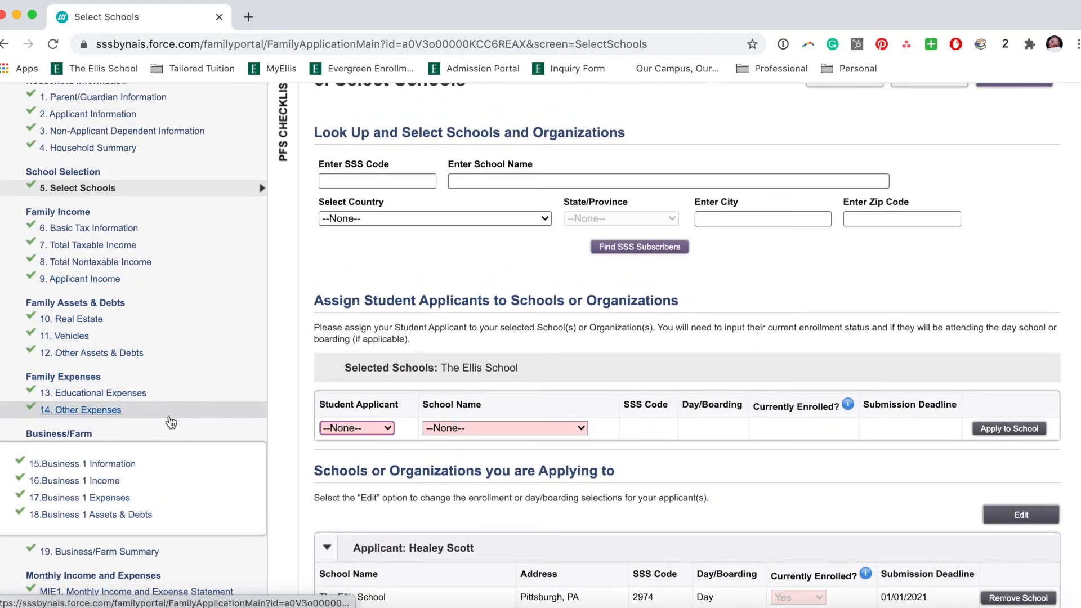
pyautogui.scroll(1, 196, 394)
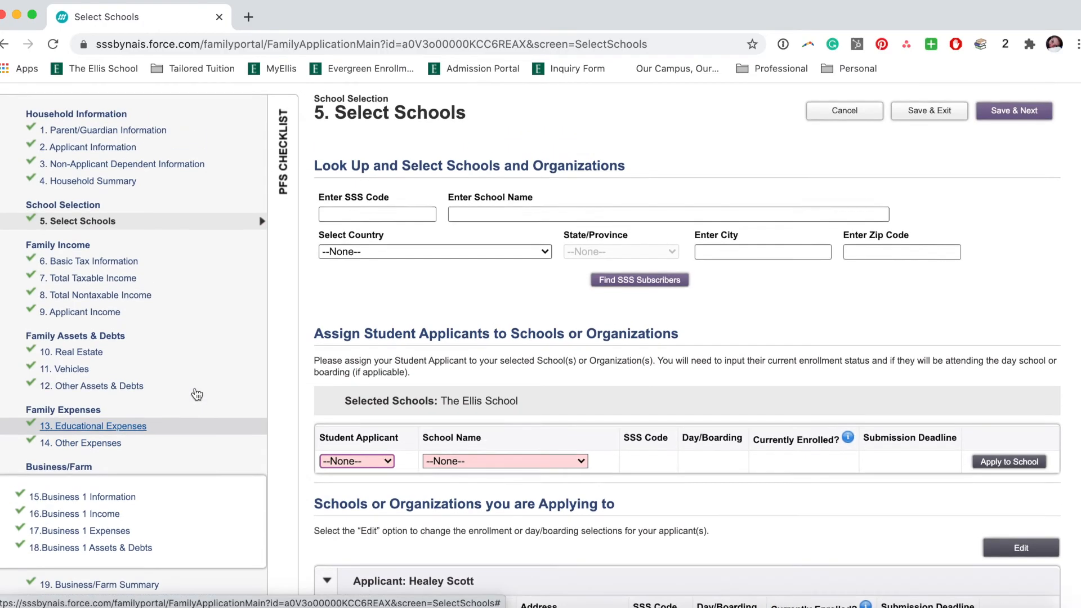
pyautogui.scroll(1, 196, 394)
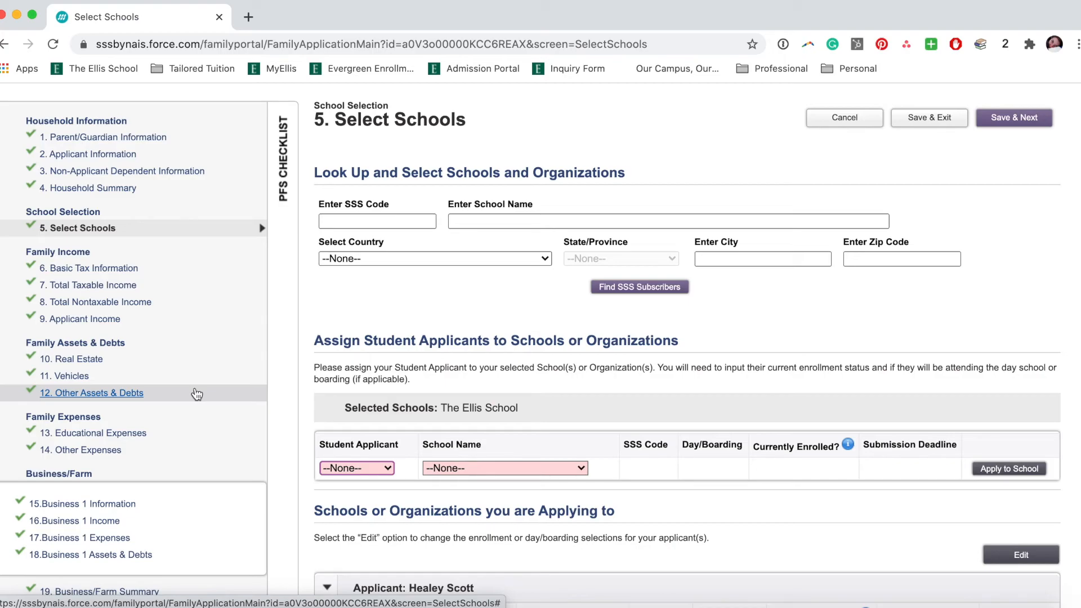
pyautogui.scroll(10, 197, 394)
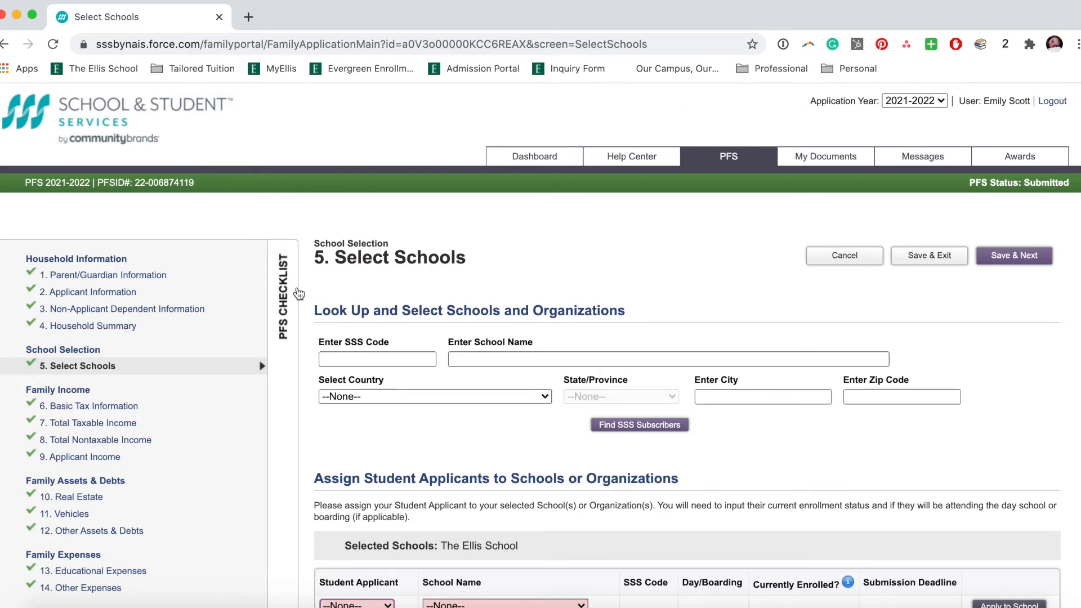
# Open the Family Income overview and read what the section covers and which documents are needed for it.
pyautogui.scroll(-1, 306, 393)
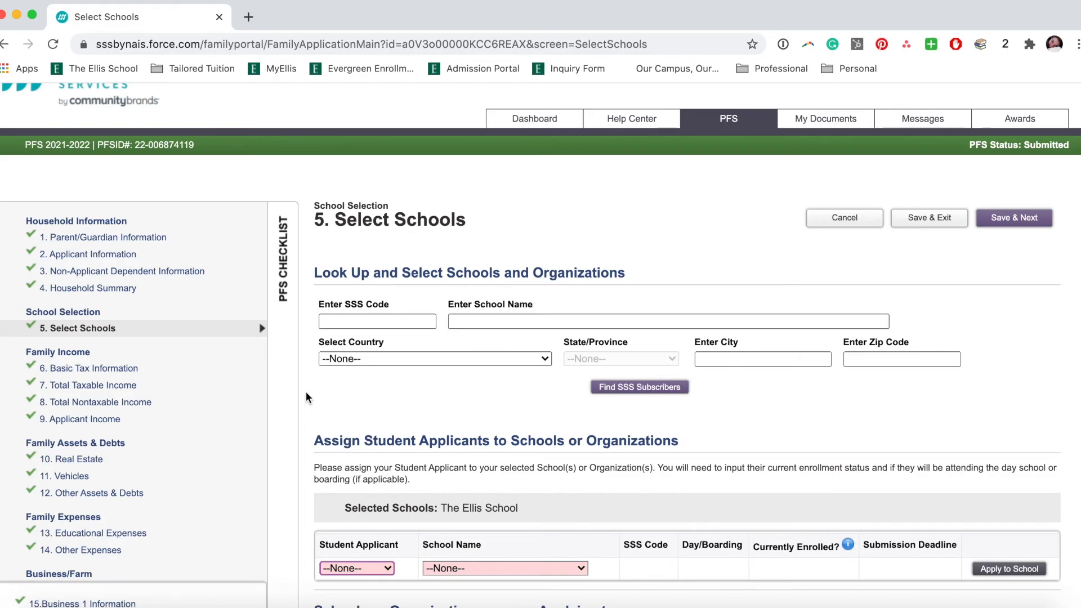
pyautogui.scroll(-2, 306, 393)
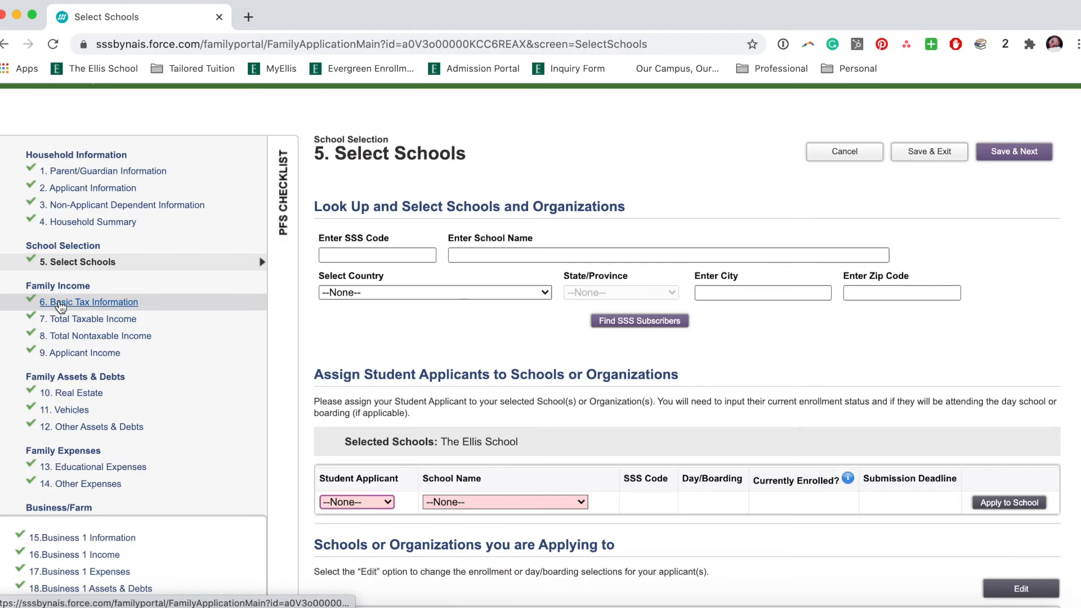
pyautogui.click(61, 304)
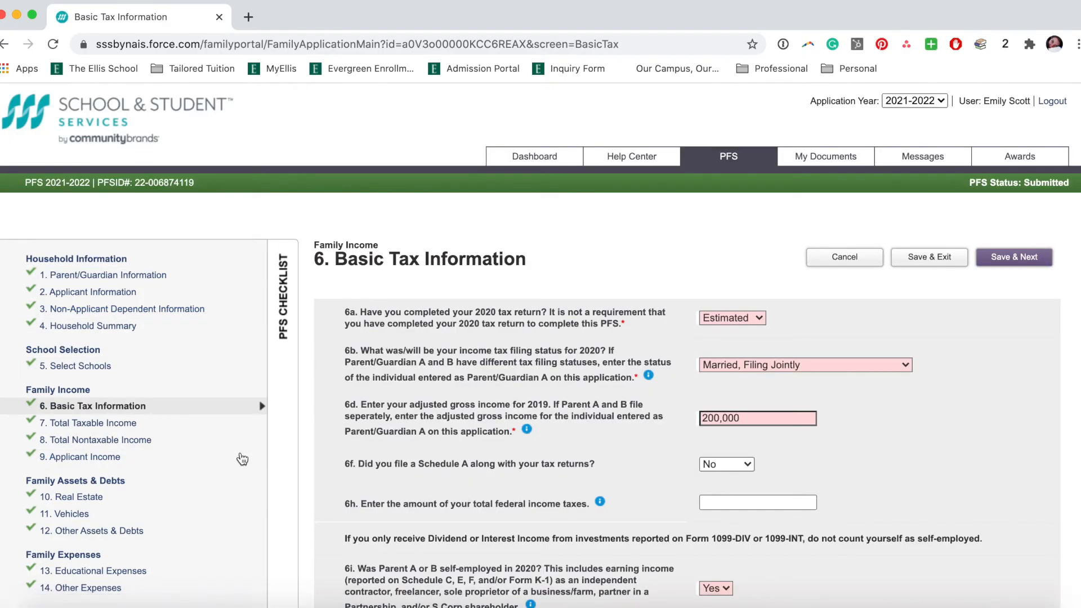
pyautogui.click(62, 405)
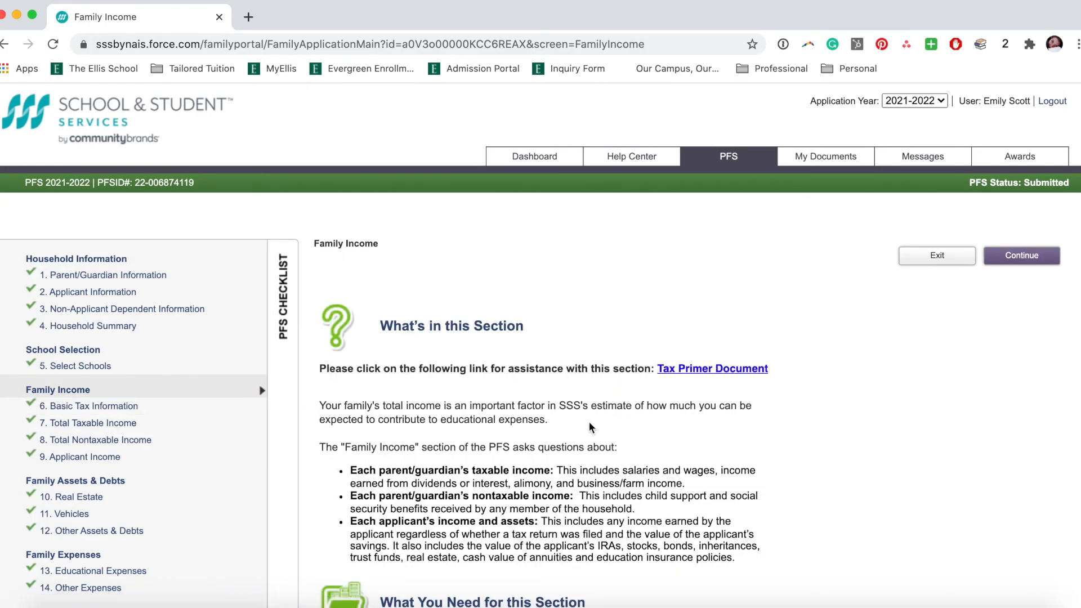
pyautogui.scroll(-5, 870, 460)
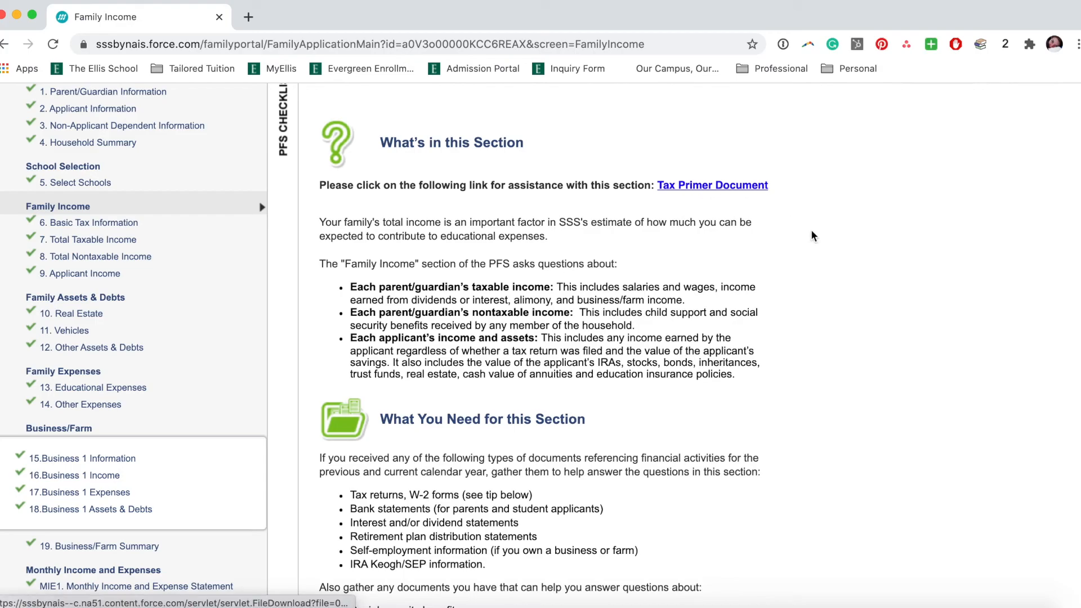
pyautogui.scroll(-5, 853, 283)
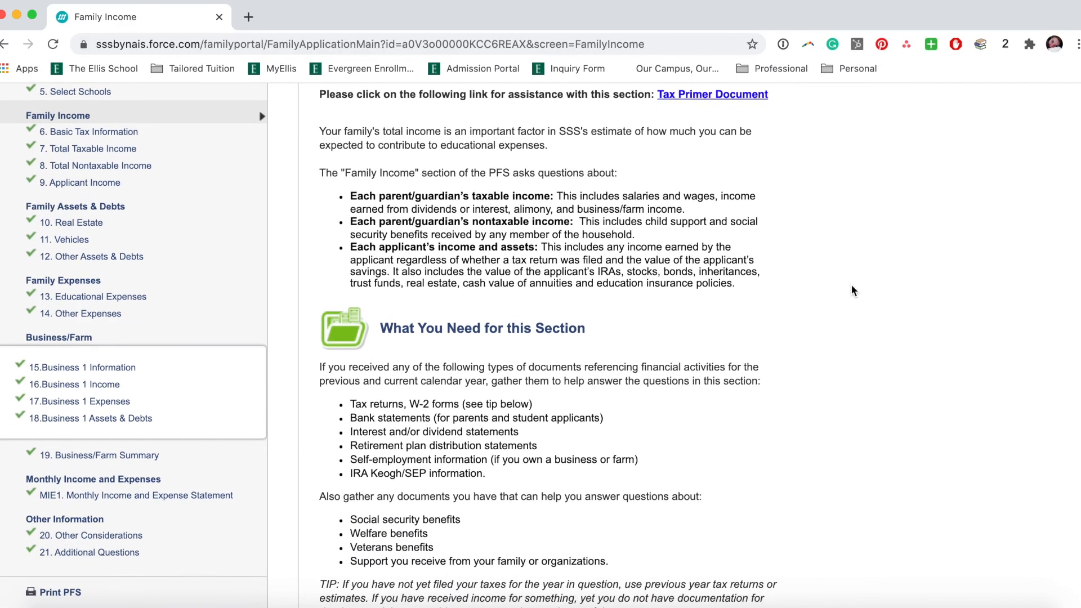
# Finish reading the Family Income overview and open the Basic Tax Information section to view its questions.
pyautogui.scroll(-1, 851, 285)
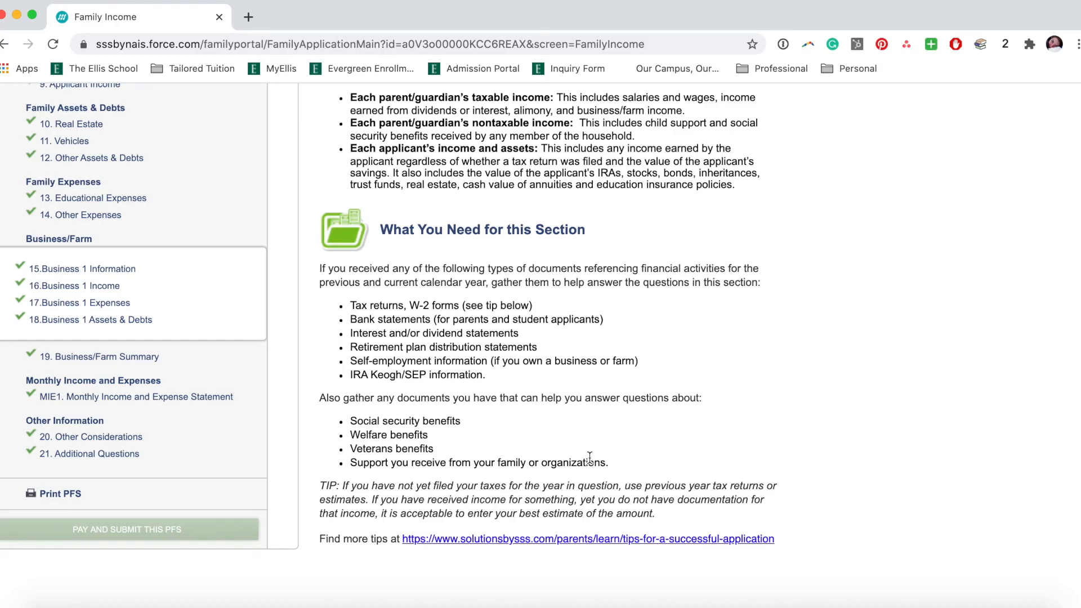
pyautogui.scroll(5, 590, 398)
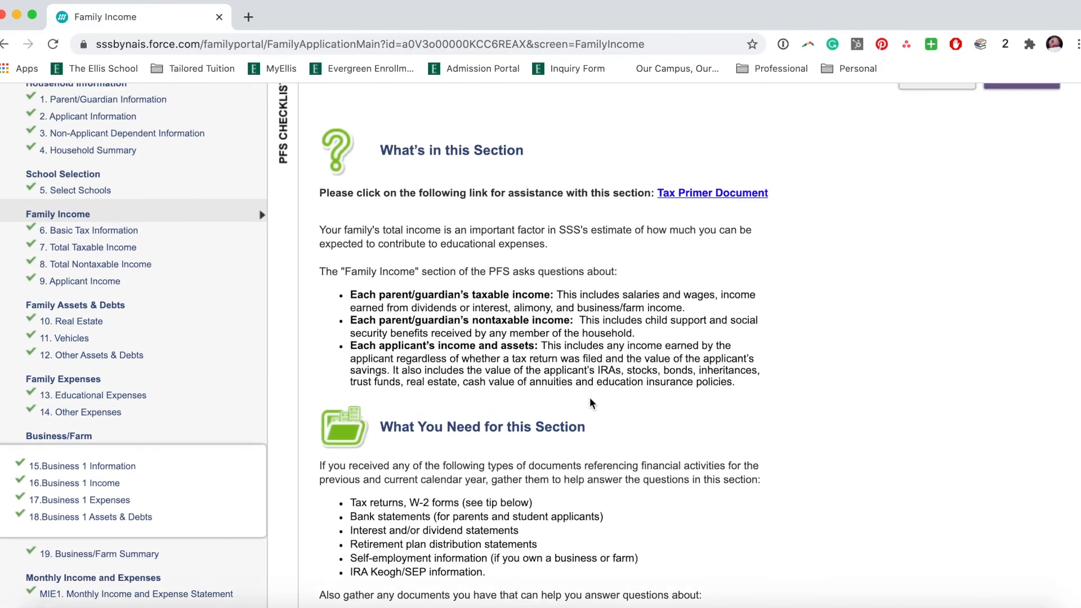
pyautogui.click(82, 253)
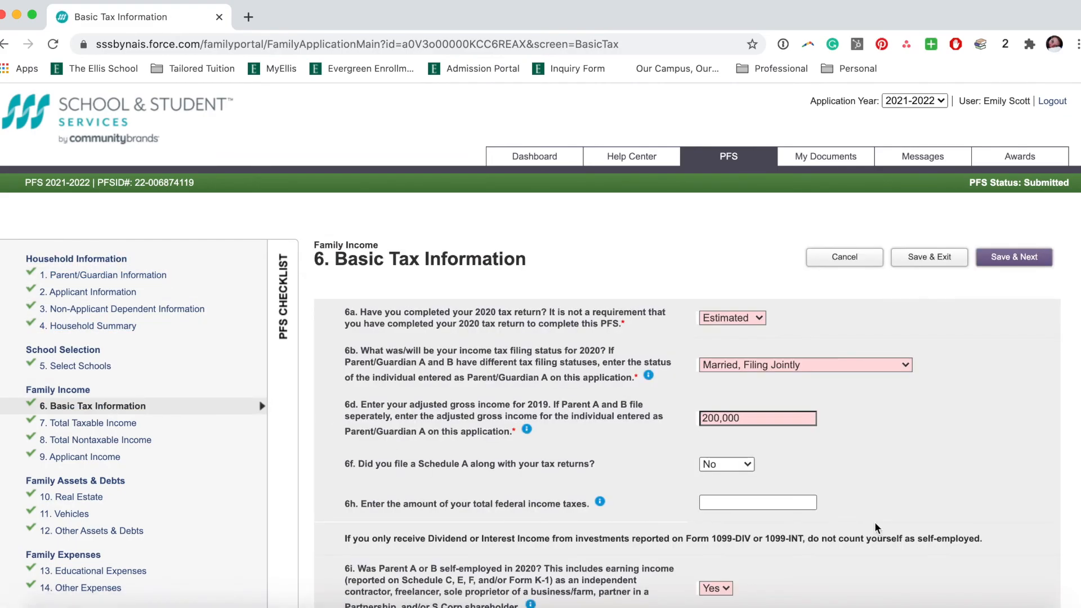
pyautogui.scroll(-3, 874, 528)
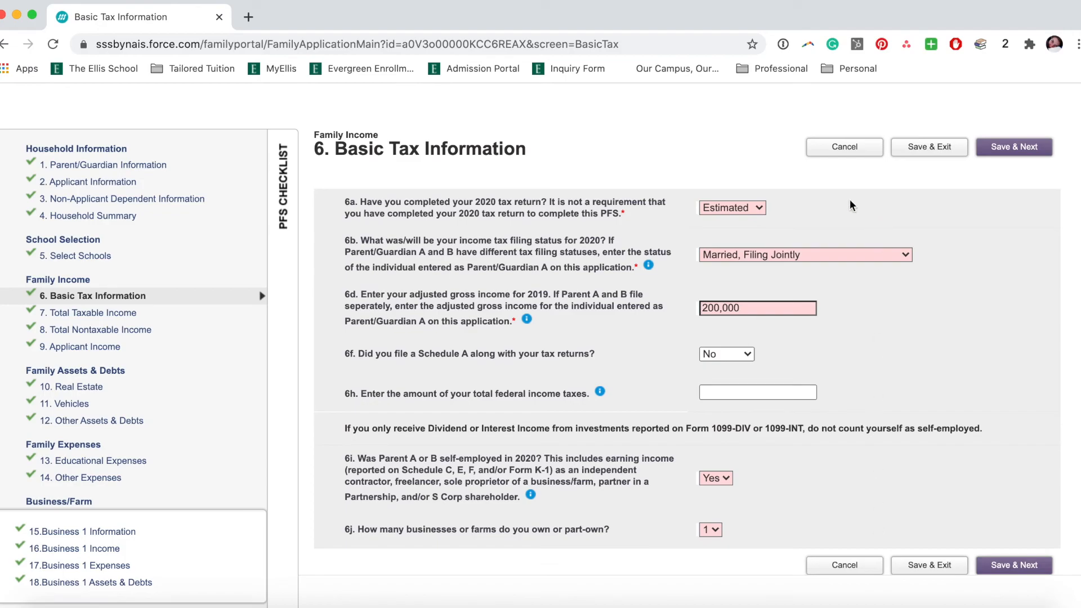
# Check the answer choices for 2020 tax return completion and number of businesses owned, leaving them at Estimated and 1.
pyautogui.click(755, 208)
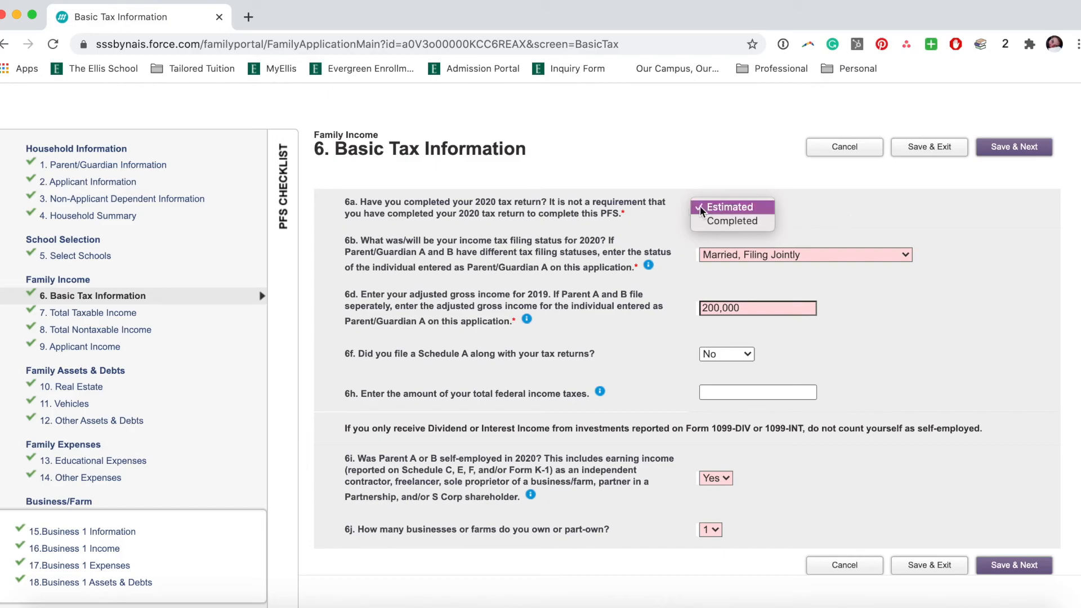
pyautogui.click(858, 231)
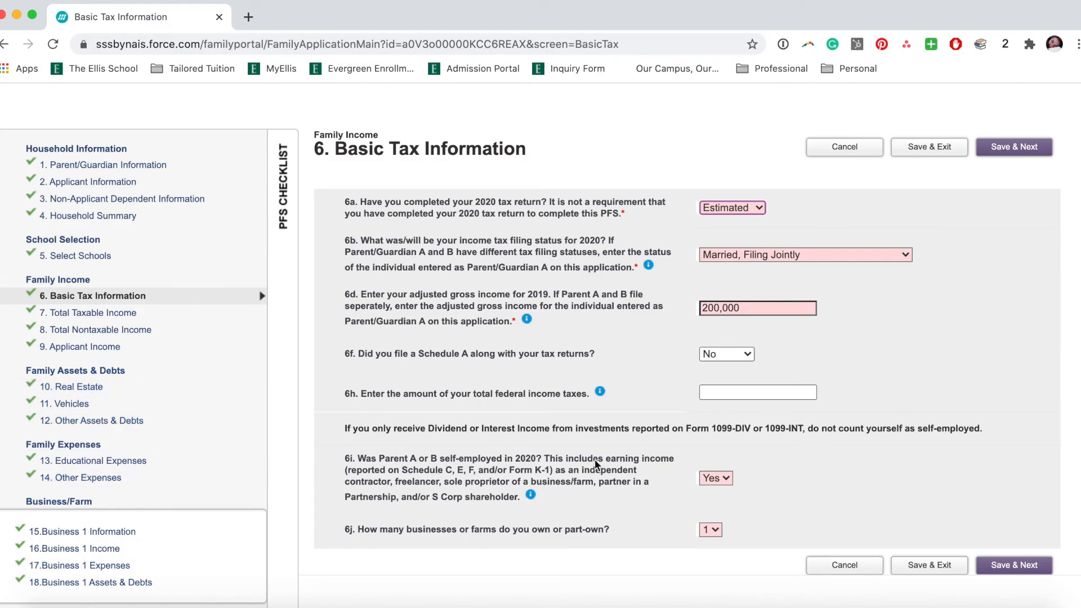
pyautogui.scroll(-1, 764, 454)
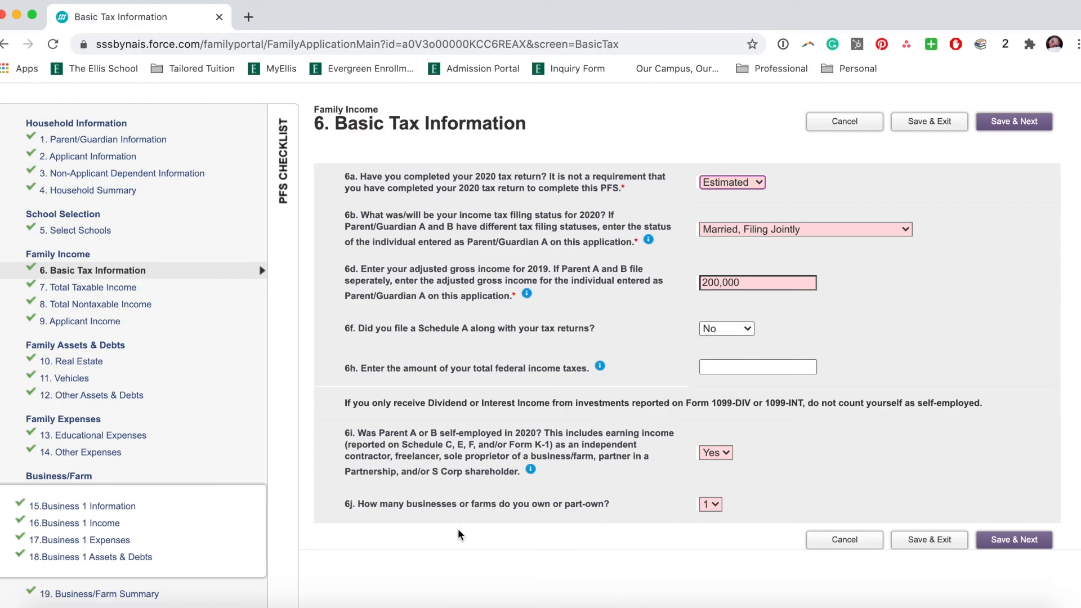
pyautogui.click(711, 503)
pyautogui.click(710, 504)
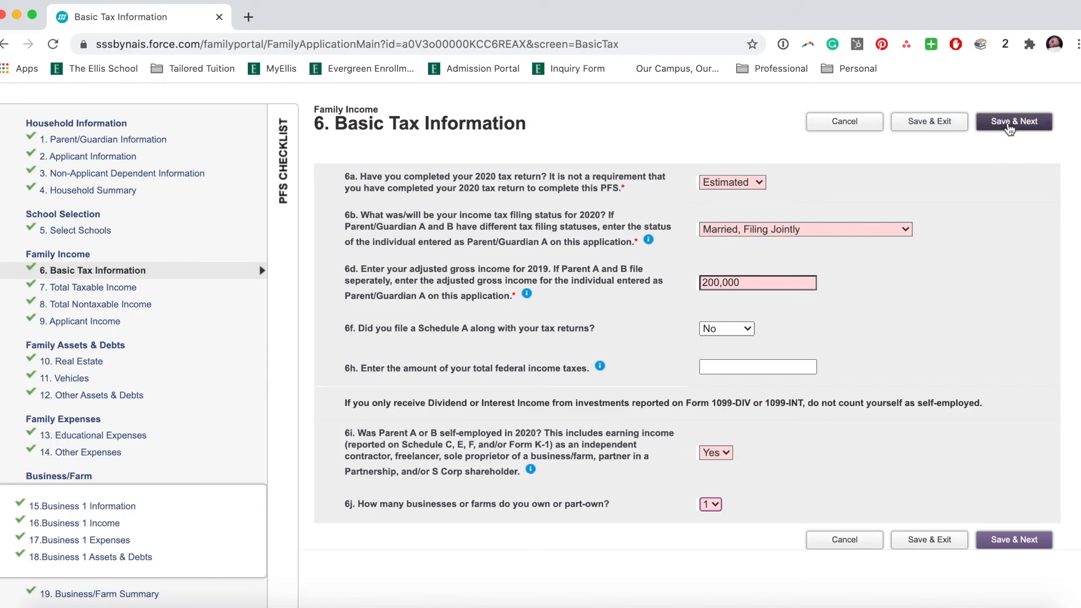
# Open Total Taxable Income and read the Salary & Wages help notes for both parents and for the 2020 and 2021 amounts.
pyautogui.click(103, 289)
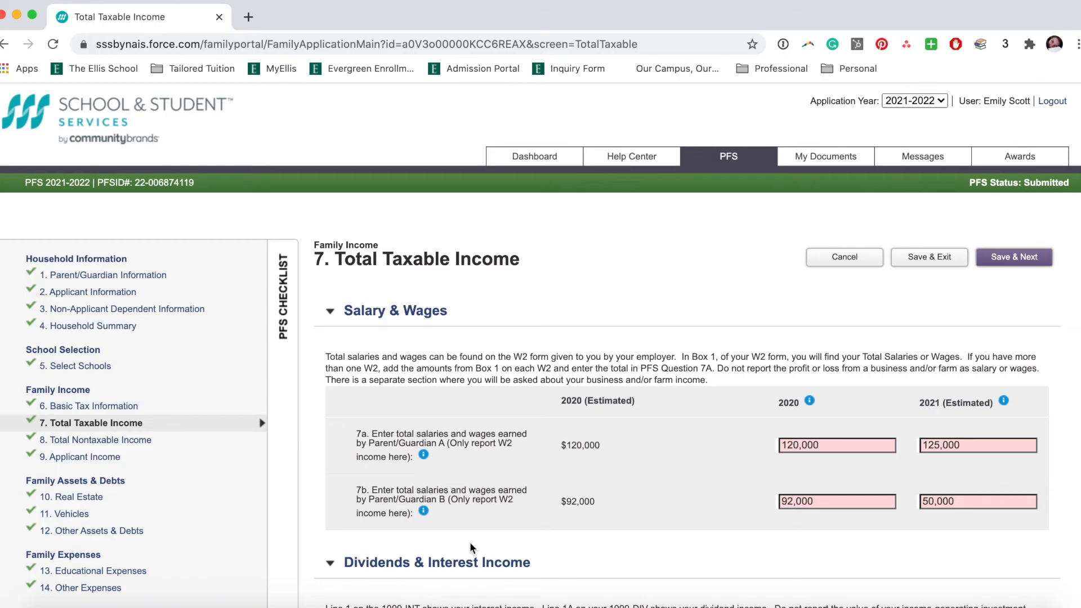
pyautogui.scroll(-1, 666, 569)
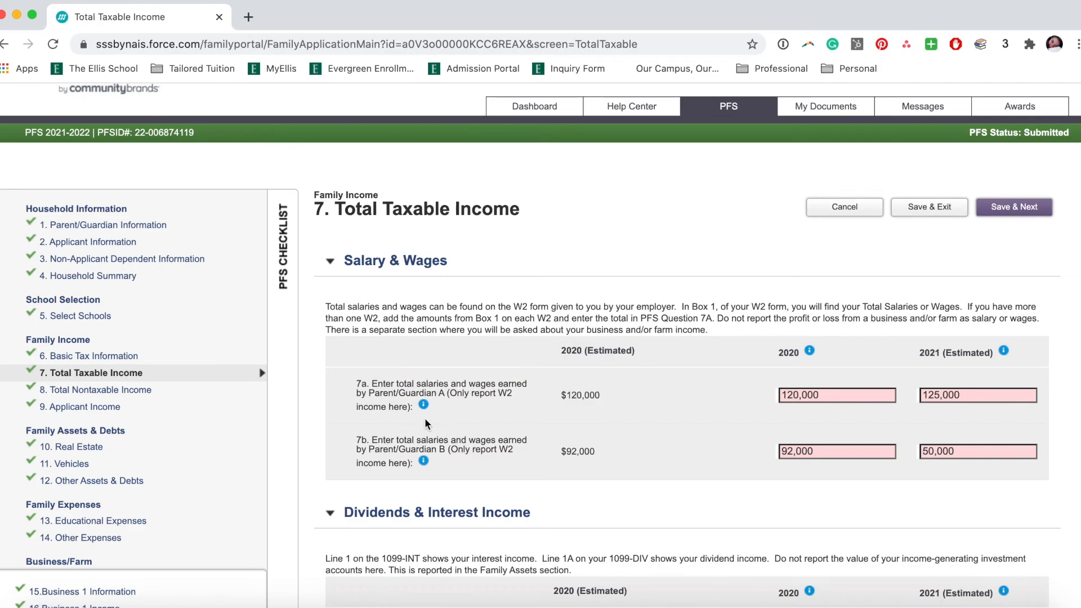
pyautogui.moveTo(423, 405)
pyautogui.moveTo(424, 462)
pyautogui.moveTo(819, 352)
pyautogui.moveTo(1005, 359)
pyautogui.scroll(-1, 643, 386)
pyautogui.scroll(-2, 642, 383)
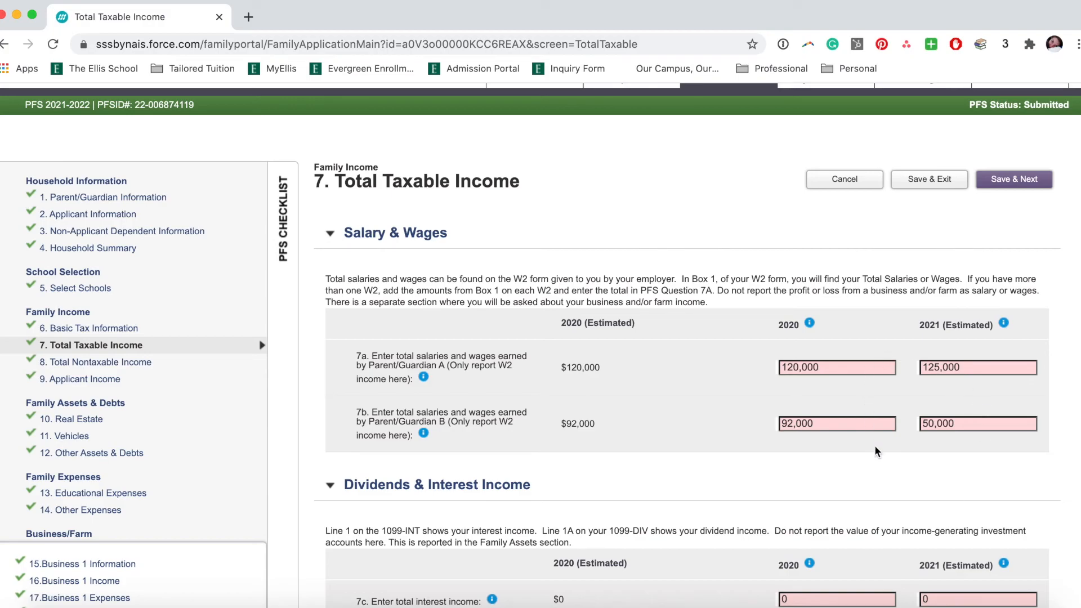
# Review the Dividends & Interest Income questions and highlight the instruction about the 1099-INT and 1099-DIV lines.
pyautogui.scroll(-6, 174, 462)
pyautogui.scroll(1, 172, 461)
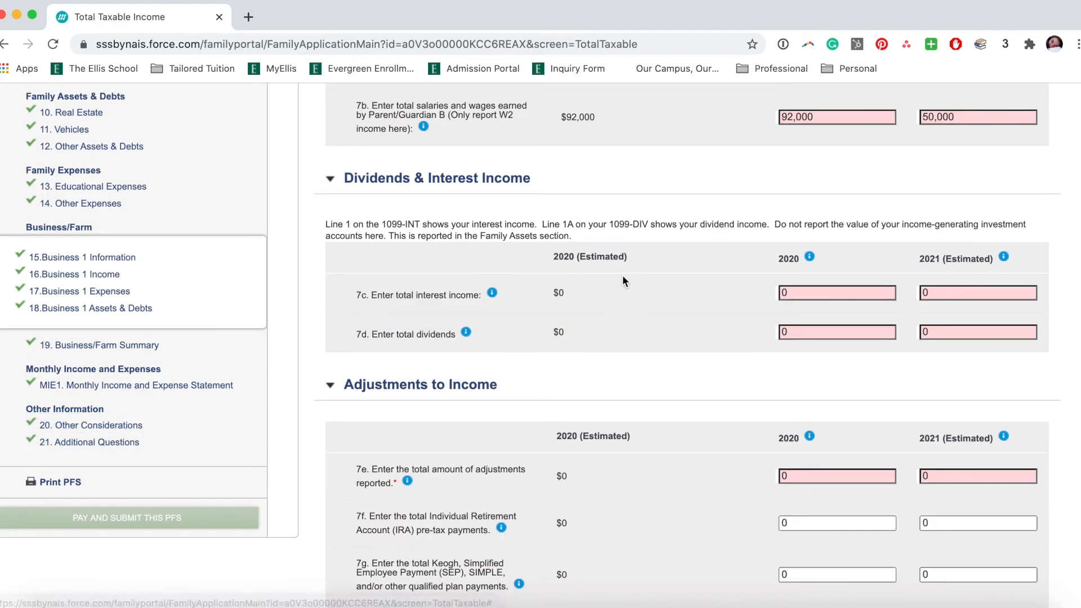
pyautogui.scroll(1, 779, 180)
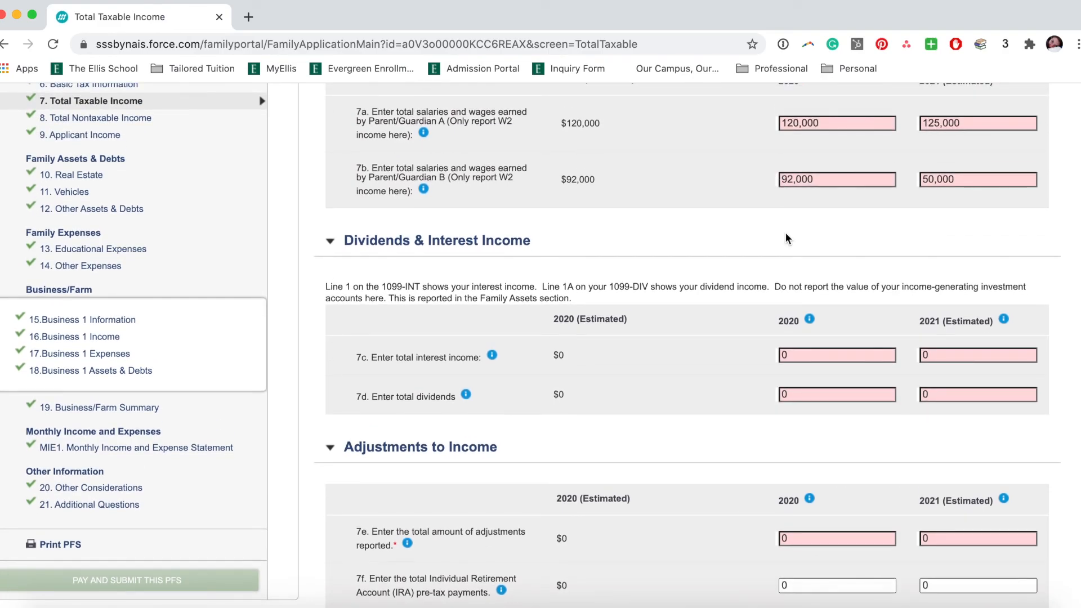
pyautogui.scroll(1, 802, 231)
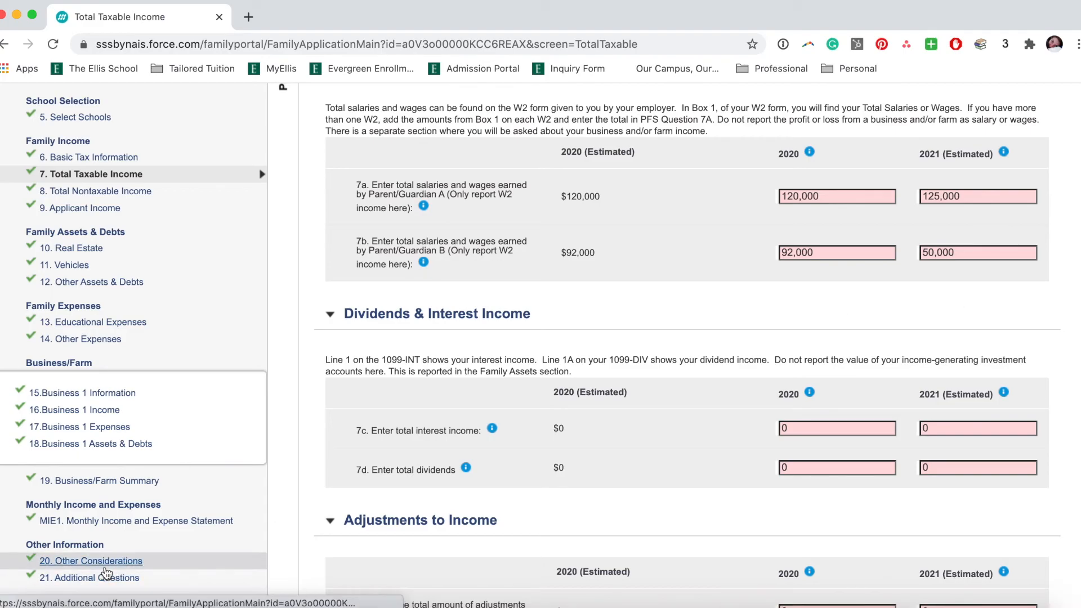
pyautogui.scroll(-2, 609, 468)
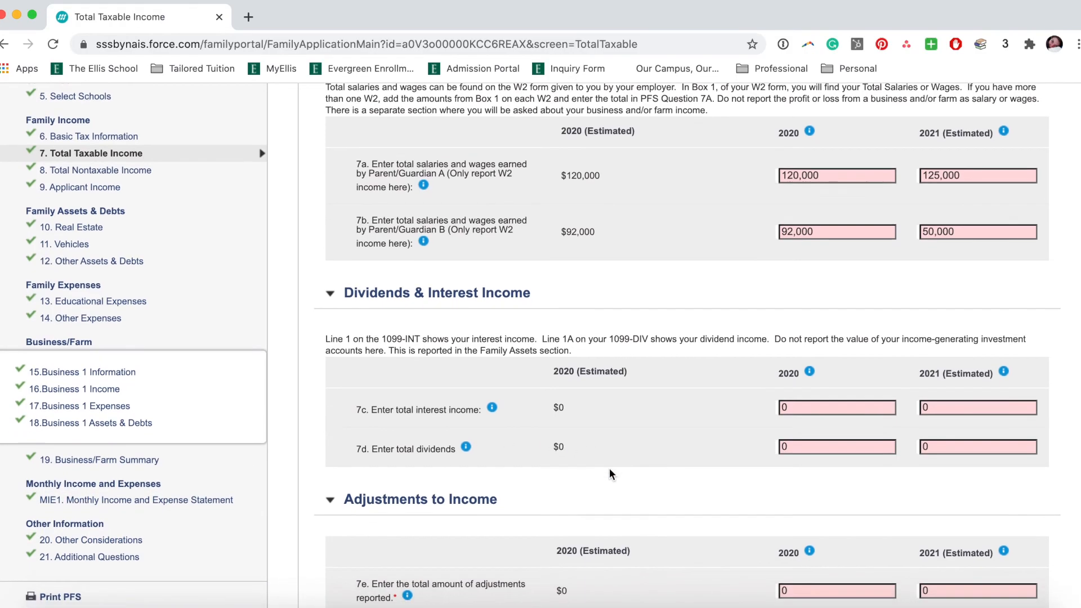
pyautogui.scroll(-2, 642, 449)
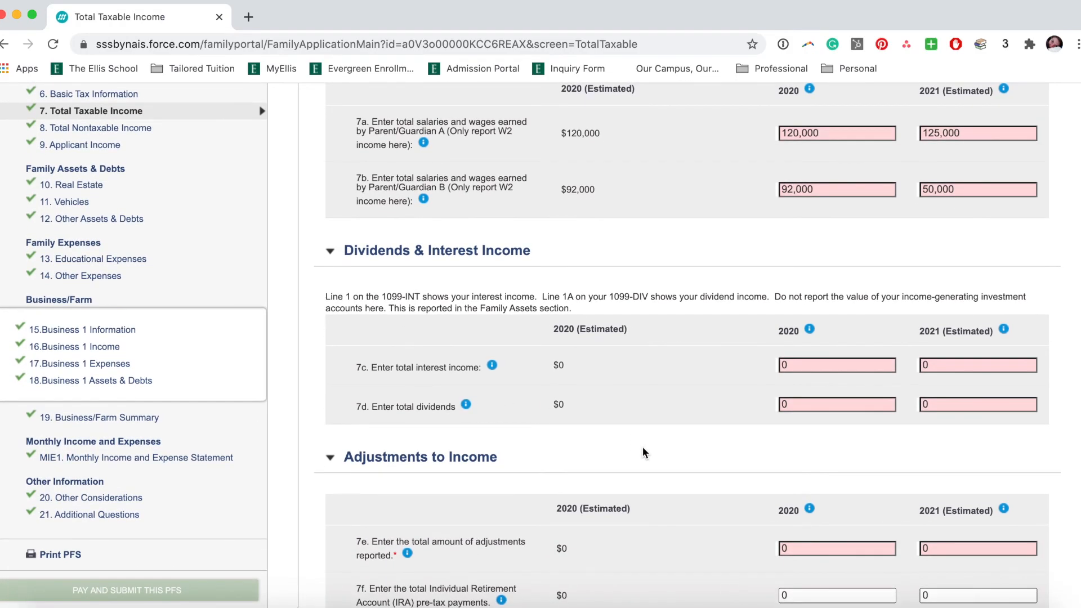
pyautogui.moveTo(491, 369)
pyautogui.click(578, 310)
pyautogui.moveTo(578, 310); pyautogui.dragTo(326, 296)
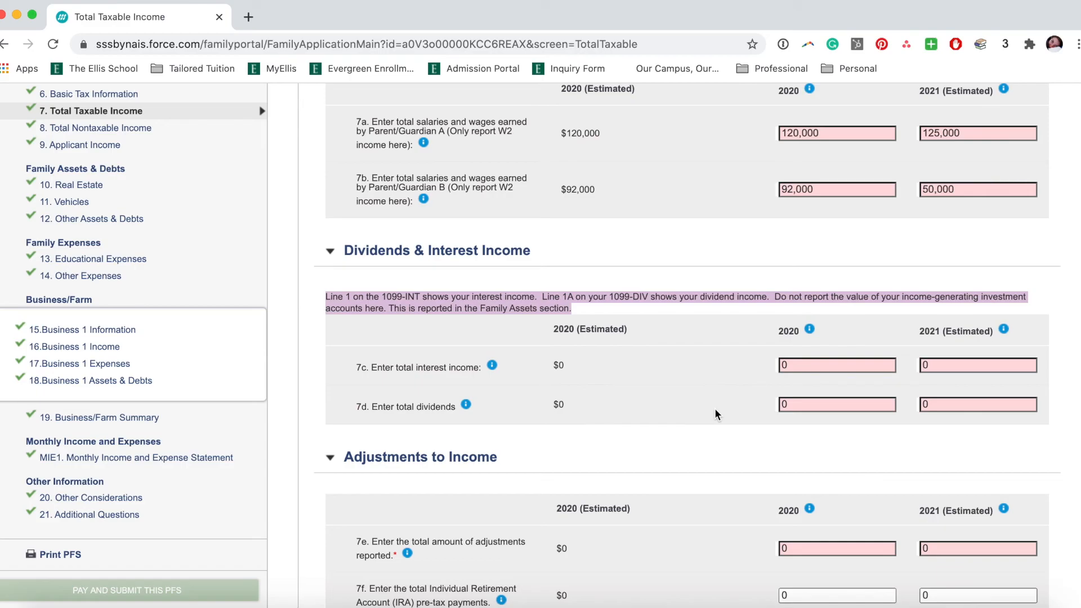
# Examine the Adjustments to Income questions and read the help notes for the total adjustments and the 2020 column.
pyautogui.scroll(-3, 715, 410)
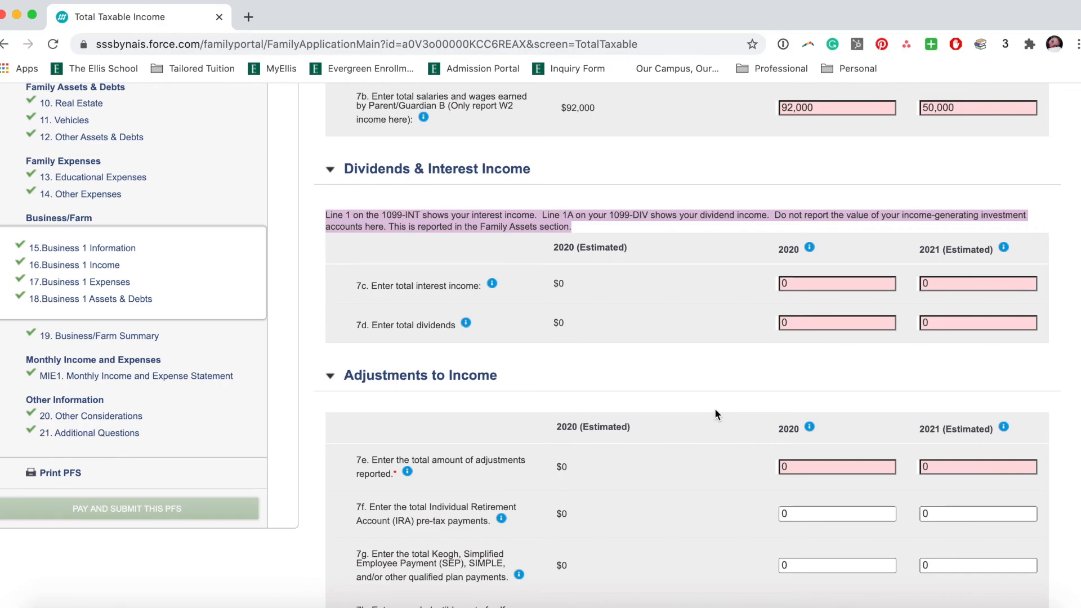
pyautogui.scroll(-6, 715, 410)
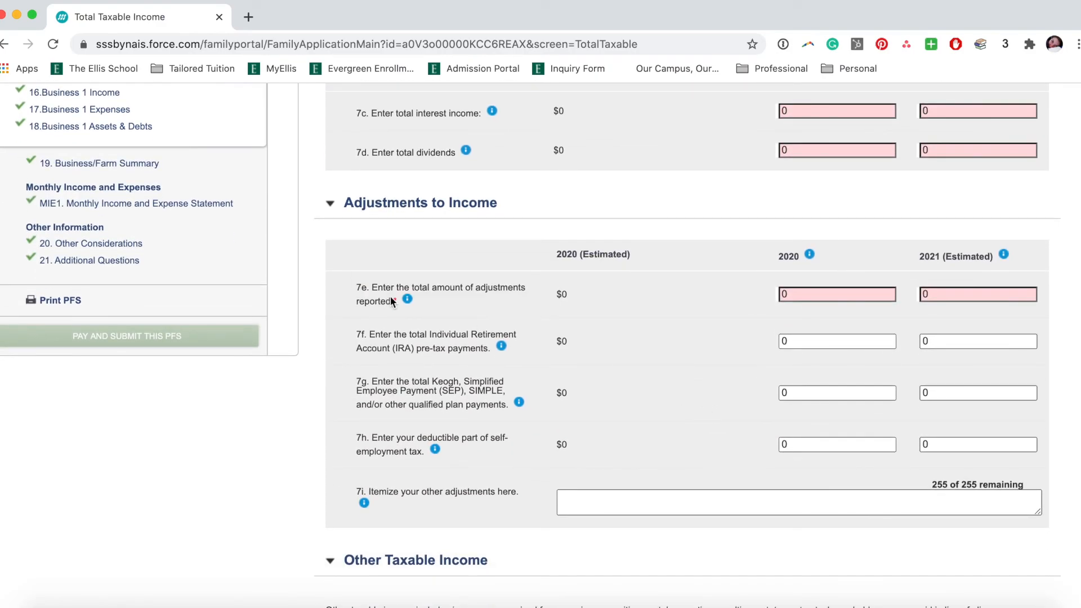
pyautogui.moveTo(404, 301)
pyautogui.moveTo(822, 252)
# Read the Other Taxable Income instructions and examine worksheet questions 7j through 7s.
pyautogui.scroll(-5, 667, 399)
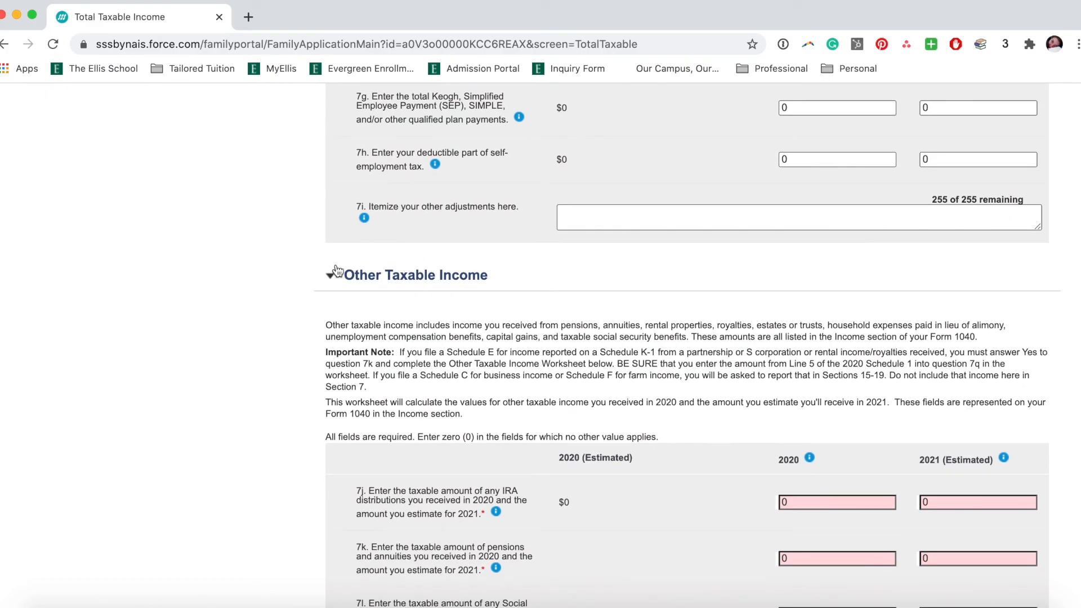
pyautogui.scroll(-3, 224, 431)
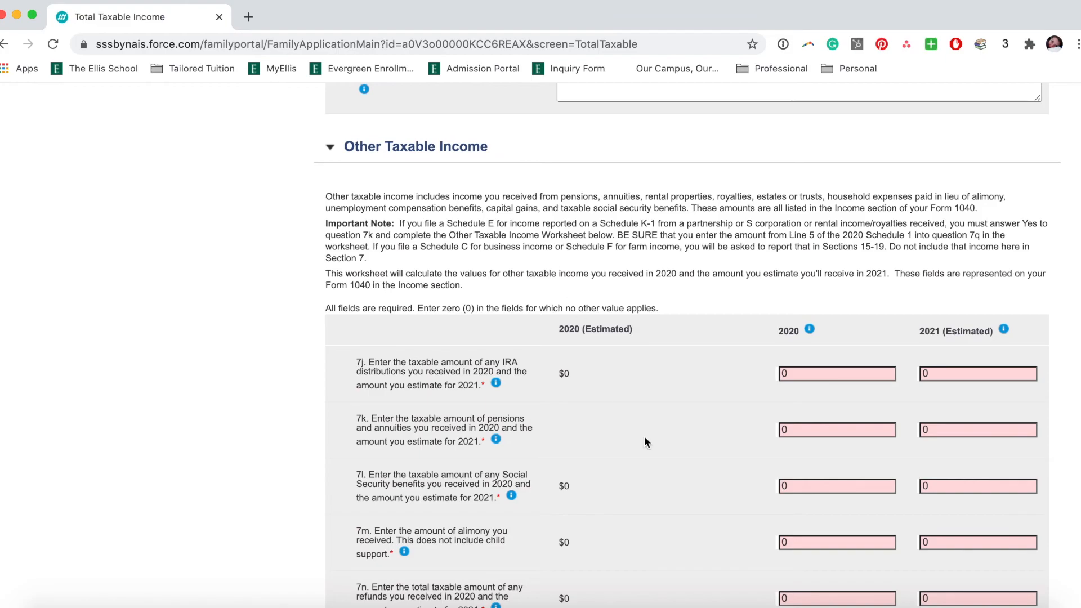
pyautogui.scroll(-5, 644, 442)
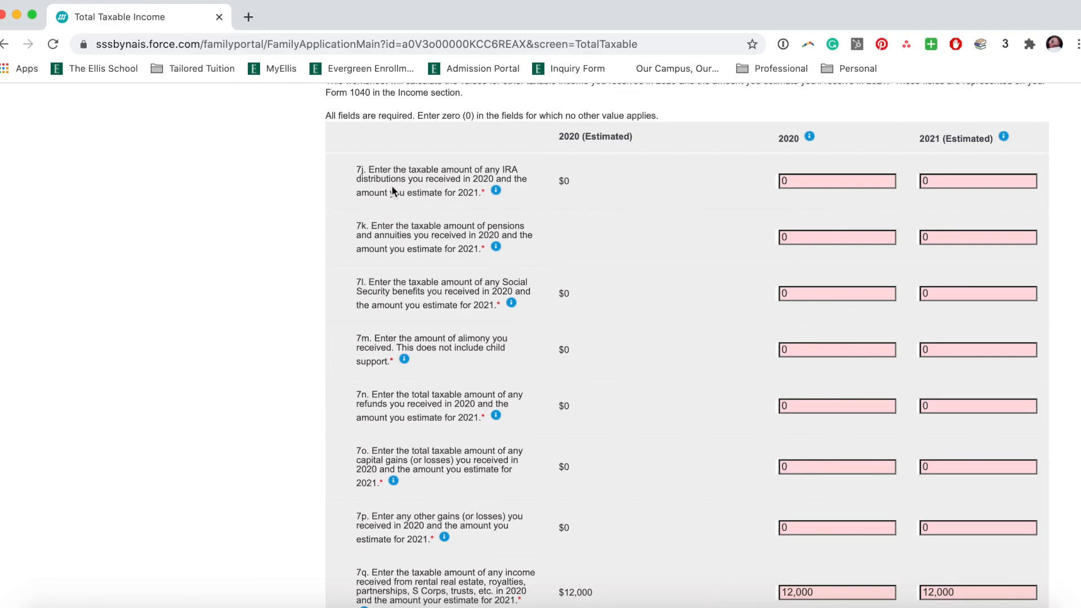
pyautogui.scroll(2, 690, 471)
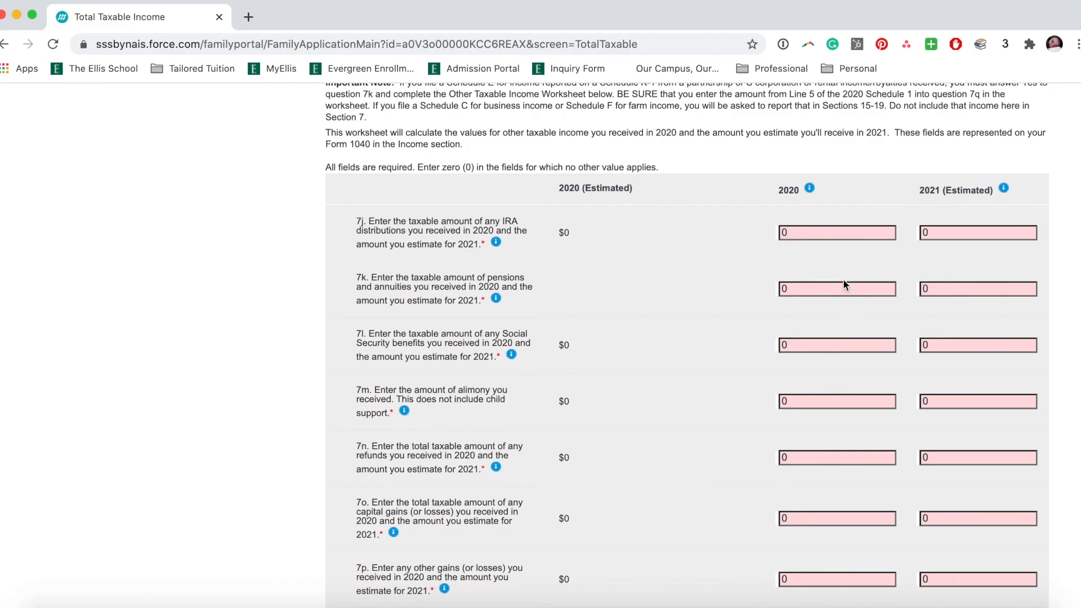
pyautogui.scroll(-1, 843, 280)
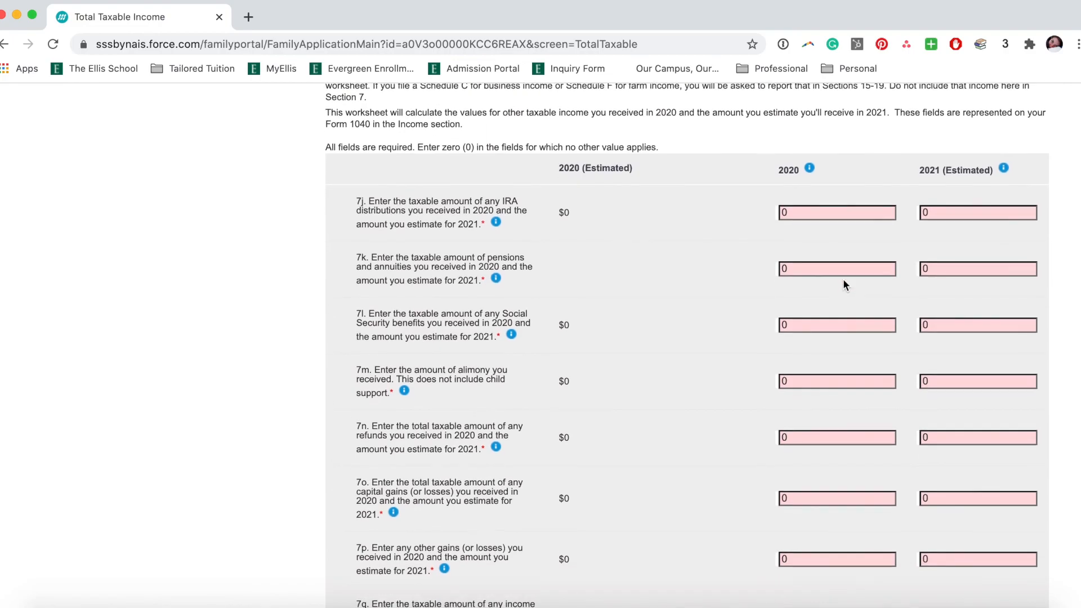
pyautogui.scroll(1, 843, 280)
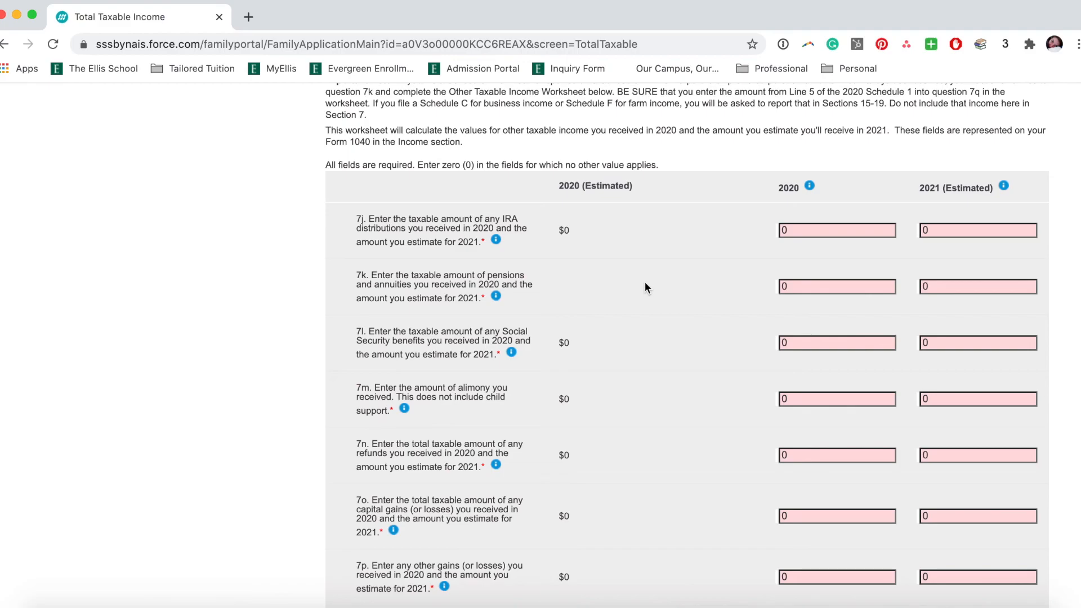
pyautogui.scroll(-2, 646, 288)
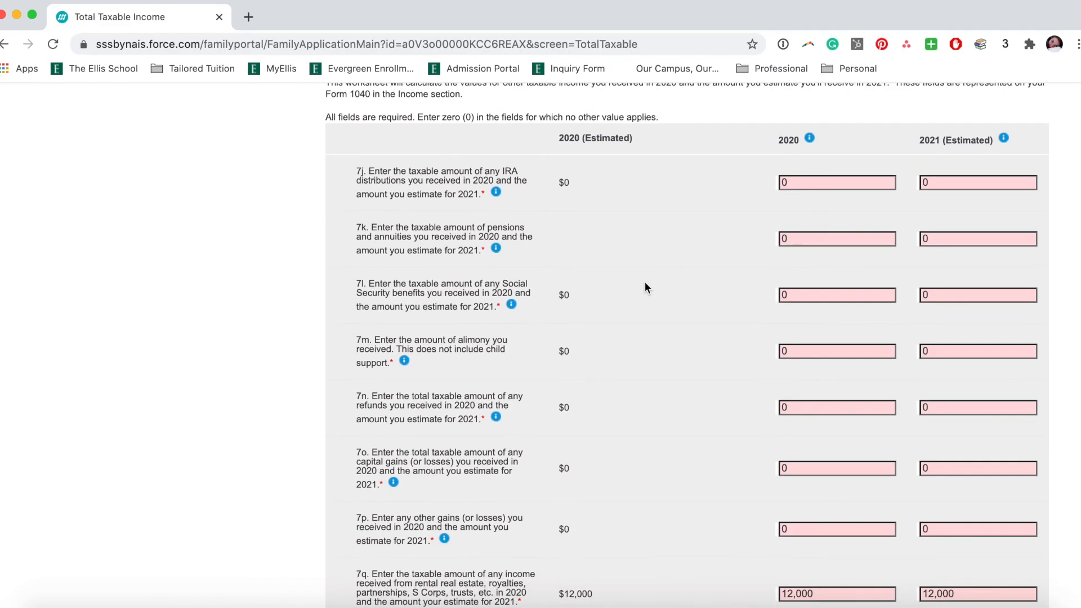
pyautogui.scroll(-2, 646, 288)
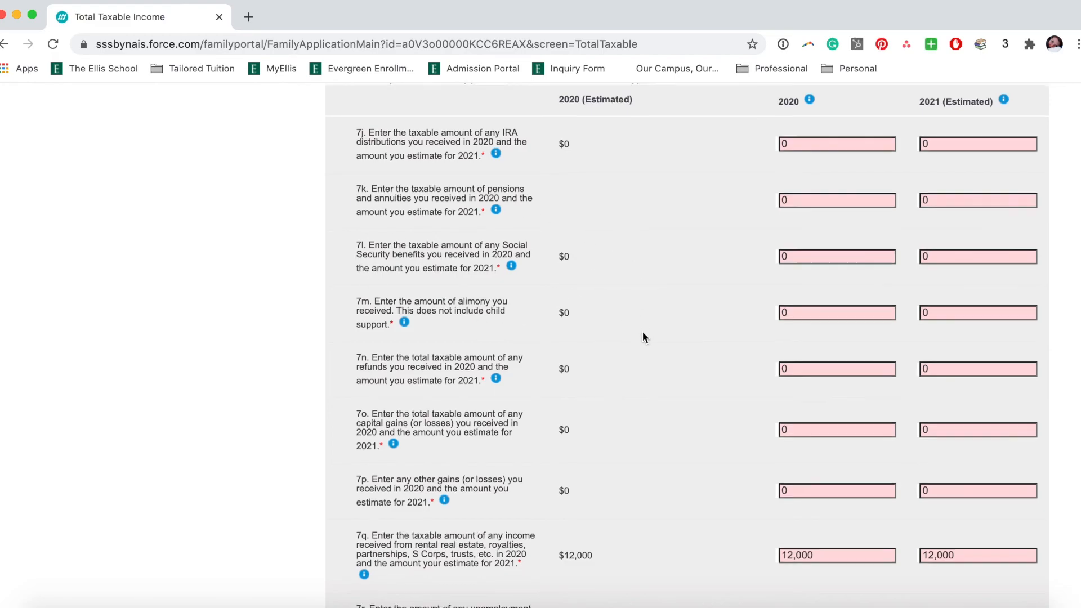
pyautogui.scroll(-1, 643, 332)
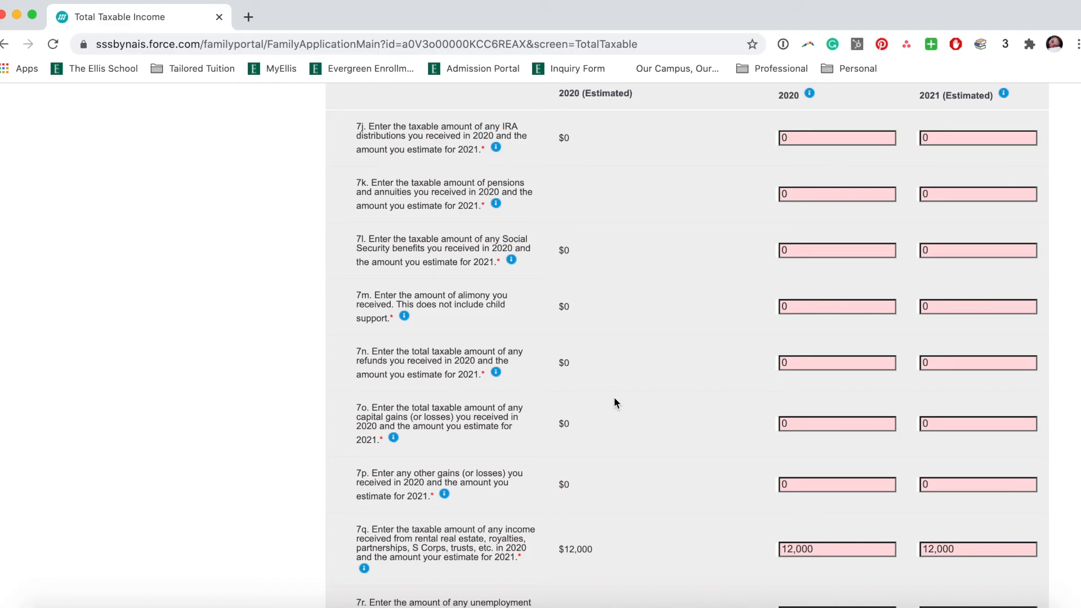
pyautogui.scroll(-5, 615, 403)
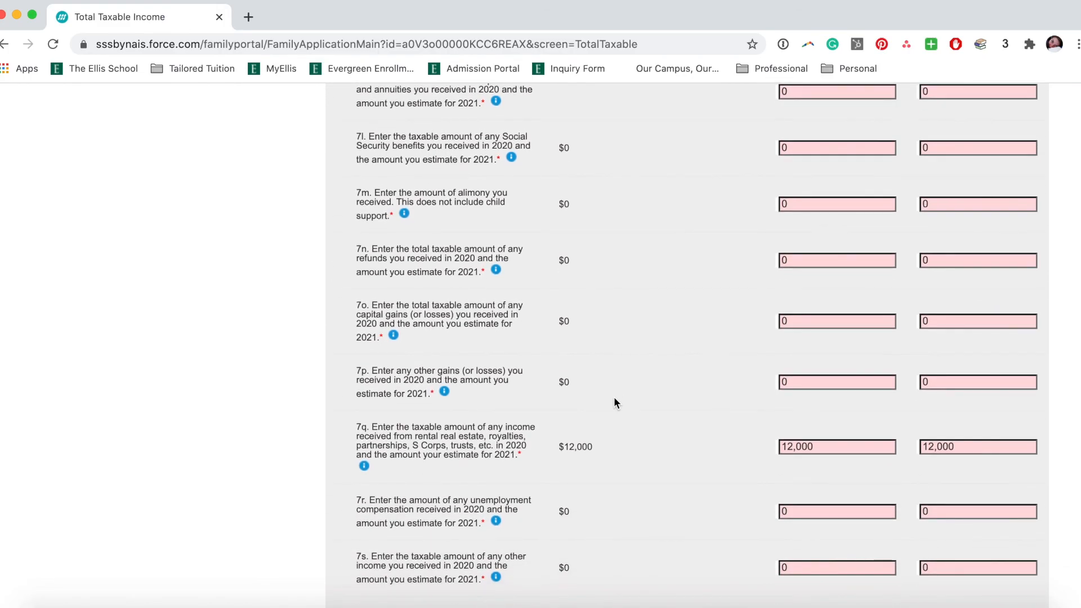
pyautogui.scroll(-1, 615, 402)
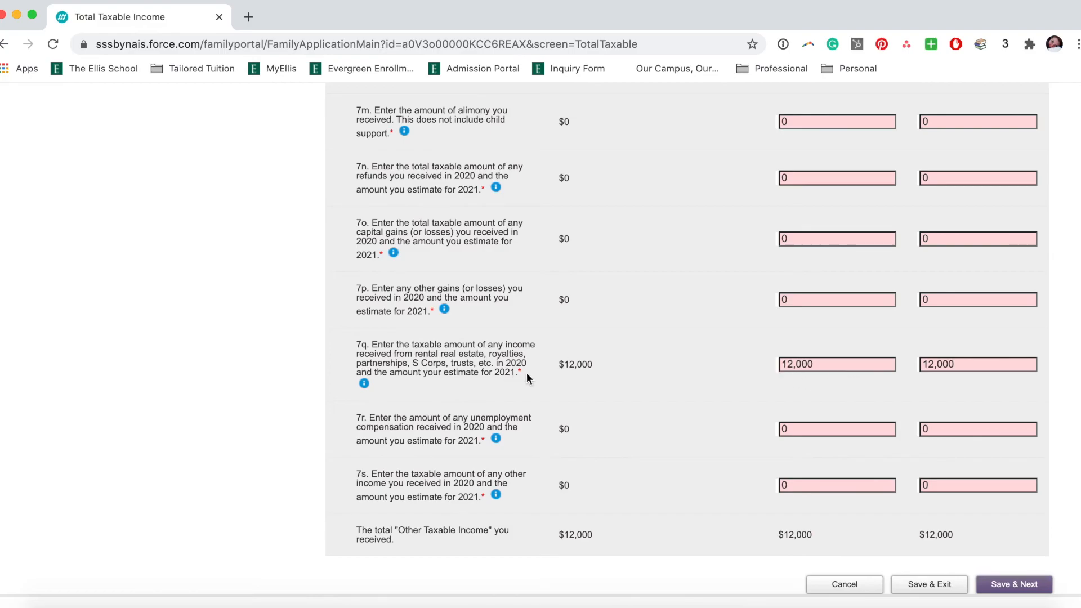
# Read the help note for question 7q on rental, partnership and S Corp income, and look back over the Total Taxable Income page.
pyautogui.moveTo(362, 384)
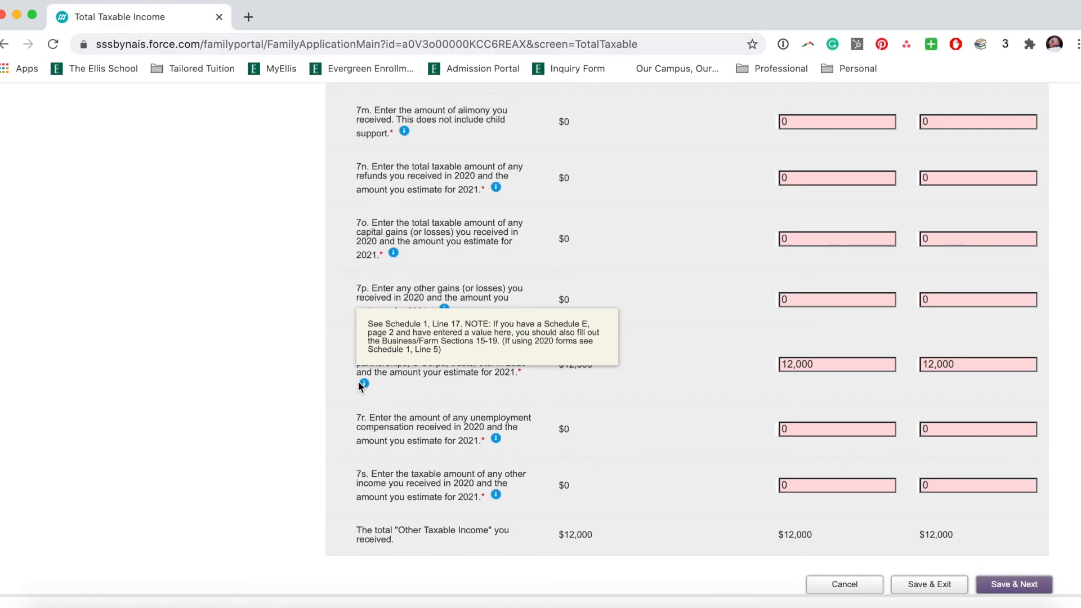
pyautogui.scroll(-2, 745, 397)
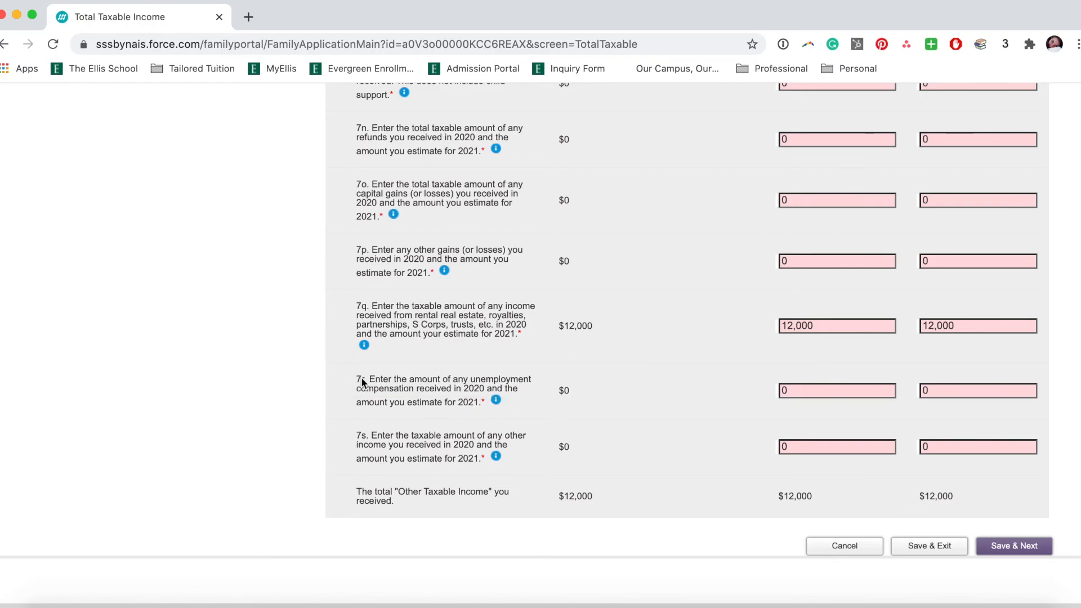
pyautogui.scroll(20, 360, 377)
pyautogui.scroll(-20, 360, 377)
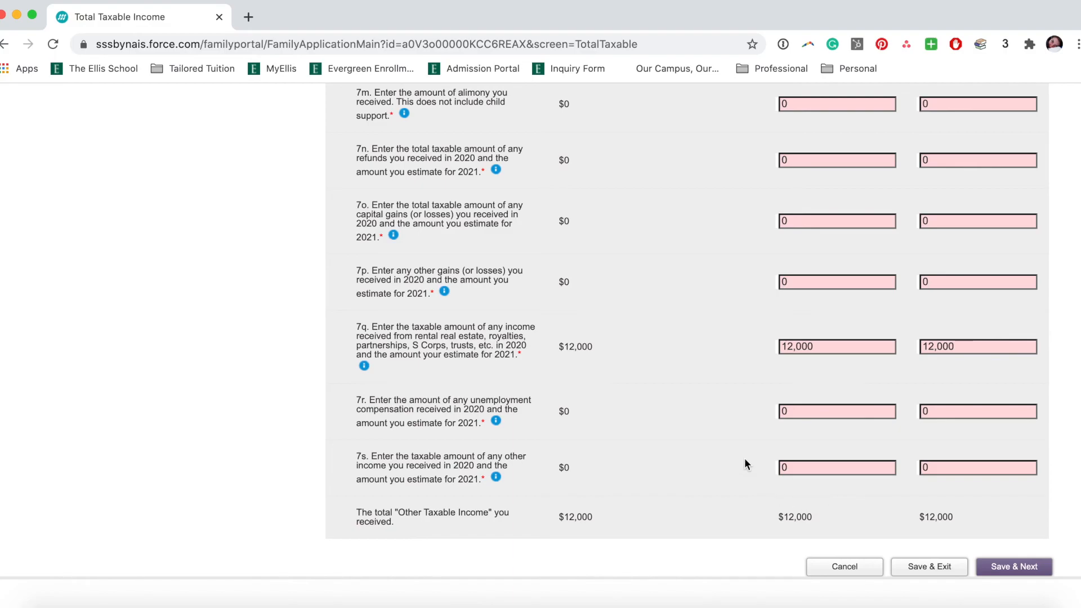
pyautogui.scroll(10, 674, 411)
pyautogui.scroll(4, 674, 411)
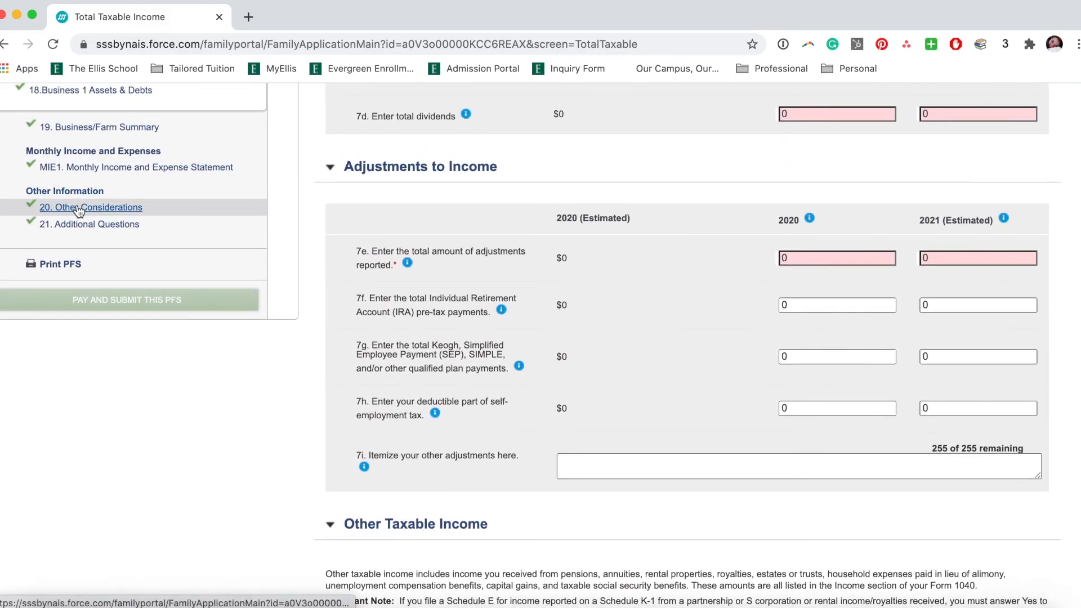
pyautogui.scroll(-15, 542, 285)
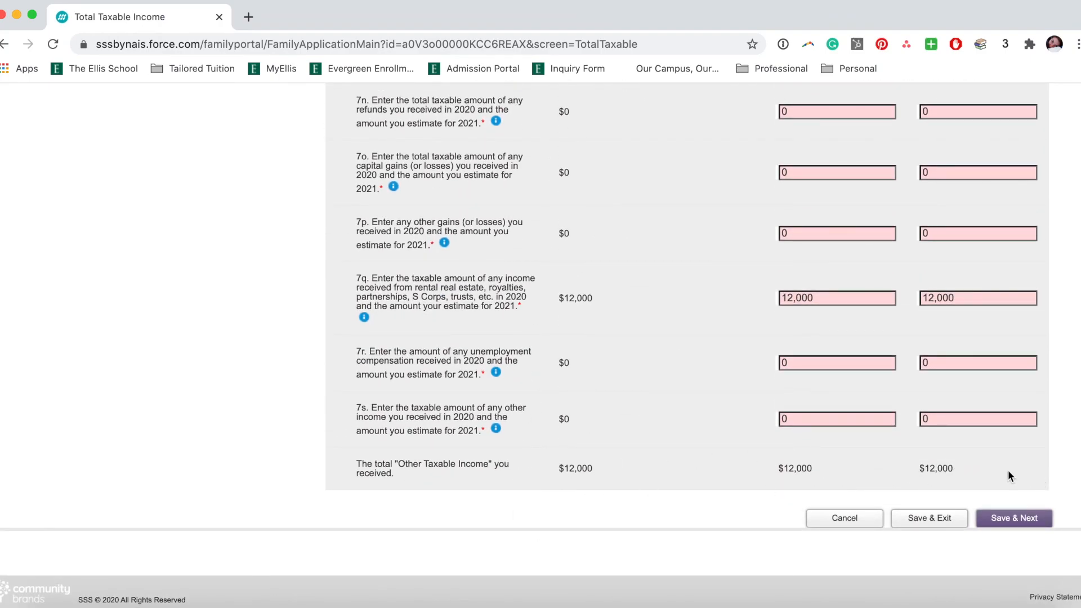
# Review the Other Taxable Income worksheet's final questions, and look back over the Salary & Wages and Dividends & Interest Income questions.
pyautogui.scroll(5, 974, 277)
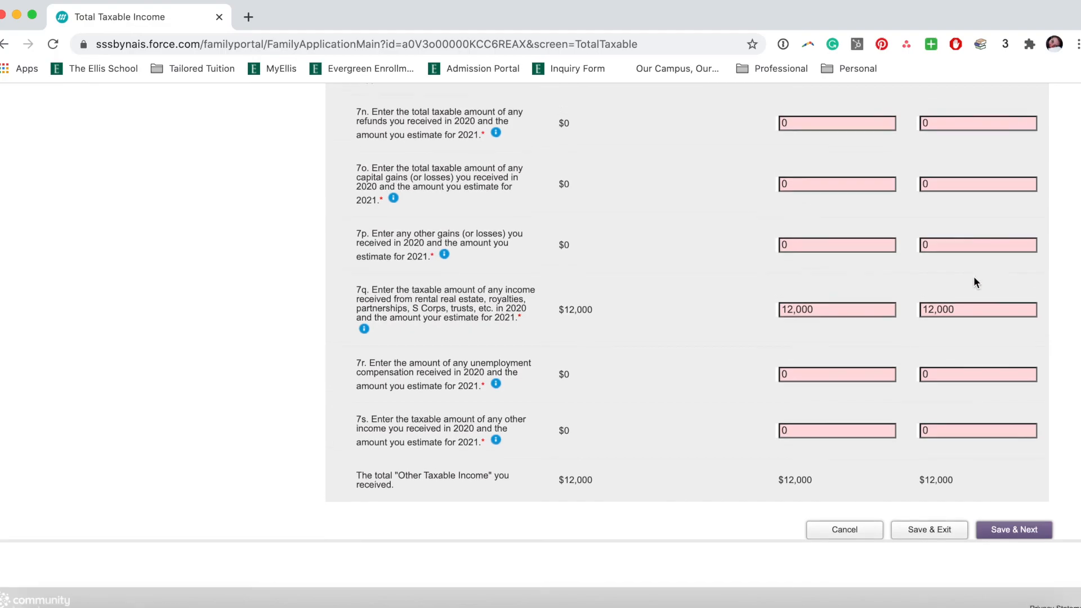
pyautogui.scroll(-5, 975, 281)
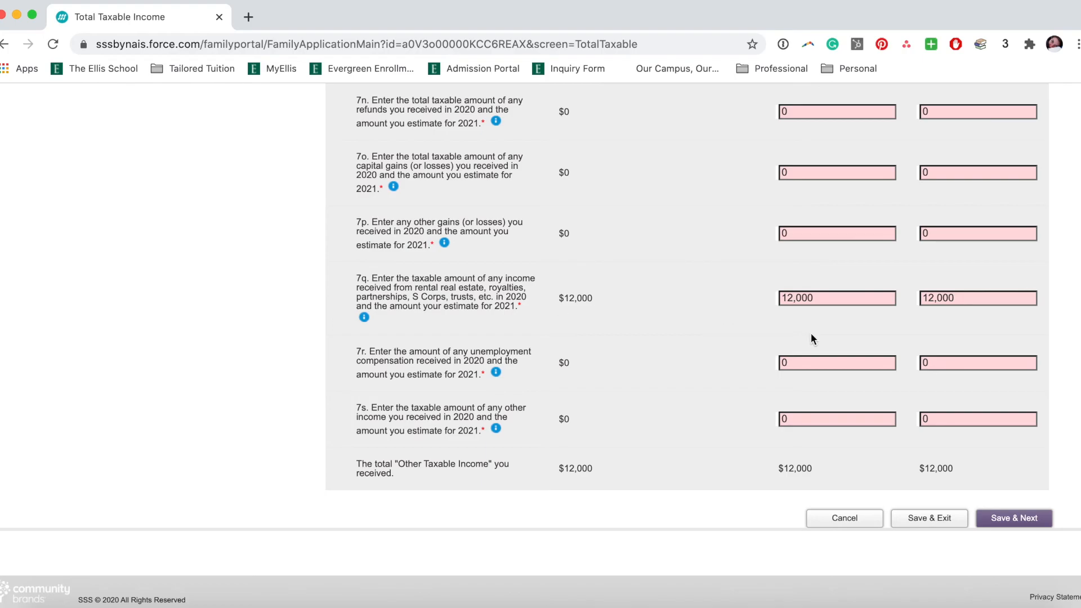
pyautogui.scroll(15, 640, 245)
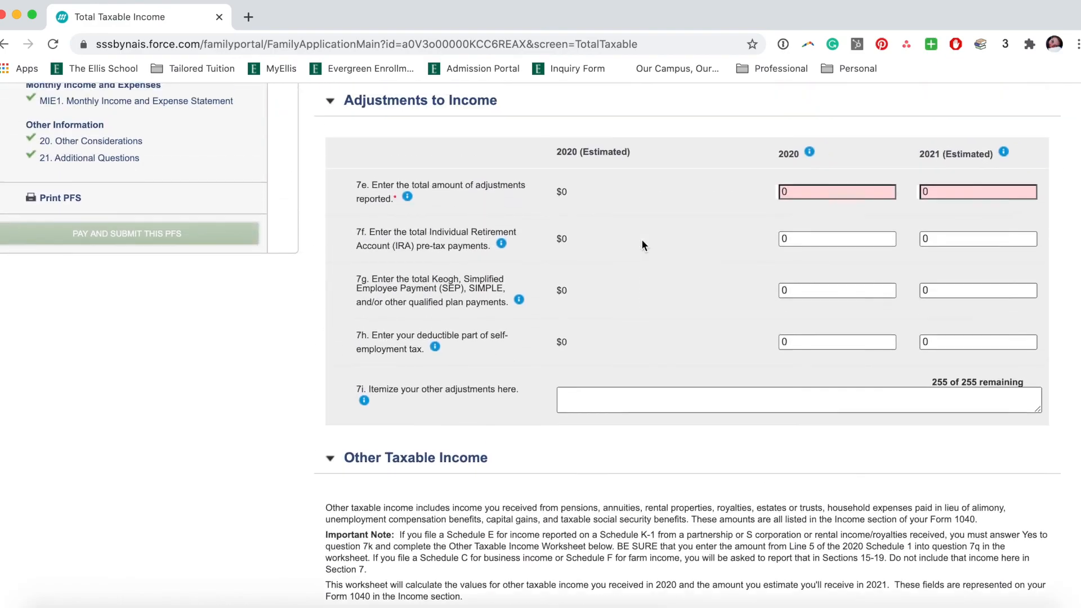
pyautogui.scroll(6, 643, 245)
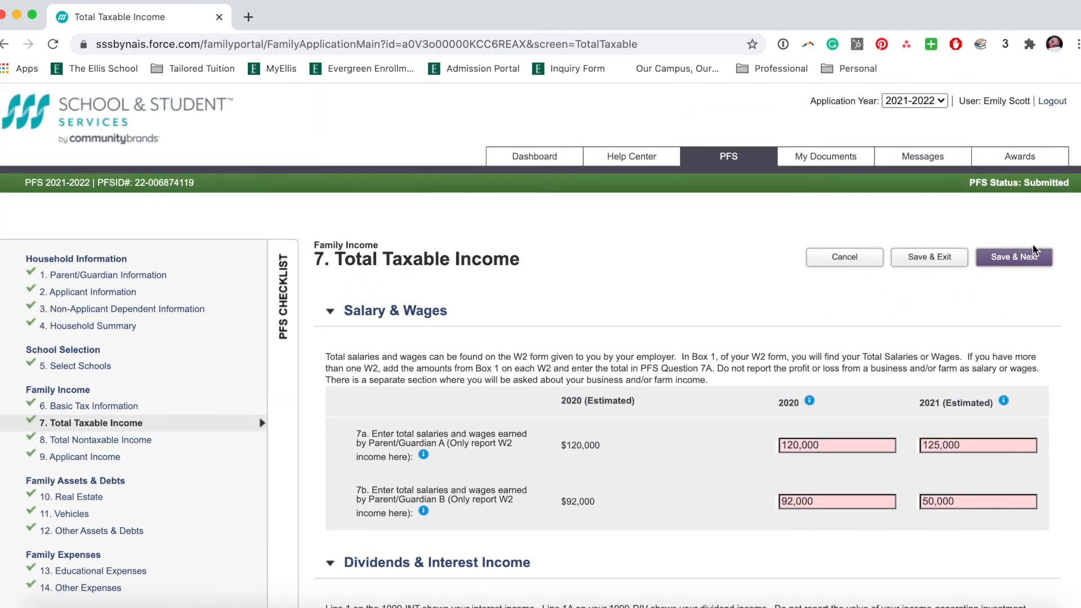
pyautogui.scroll(-3, 482, 304)
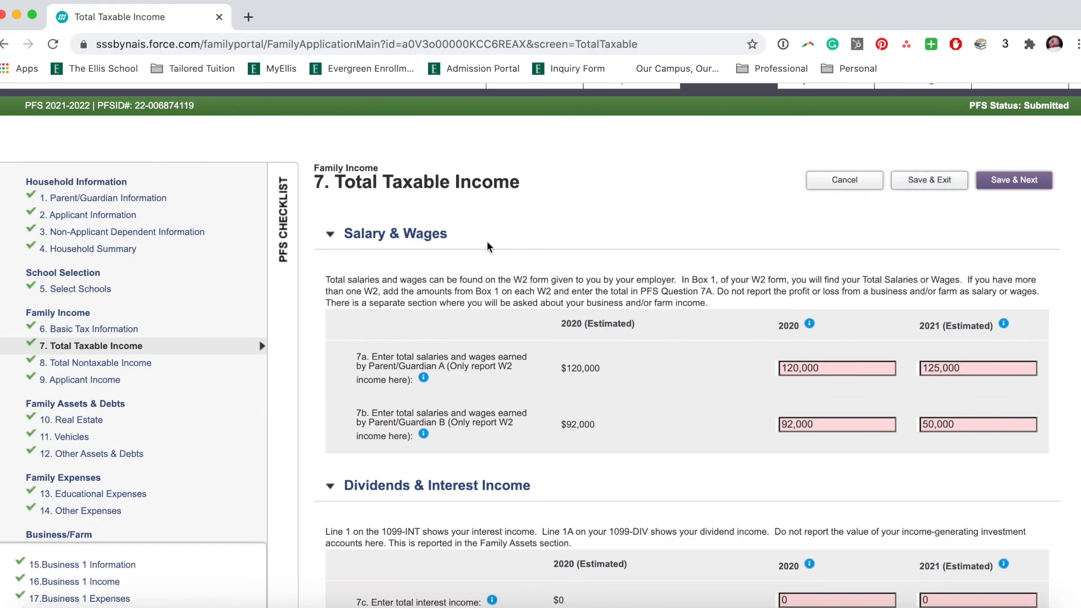
pyautogui.scroll(-1, 487, 246)
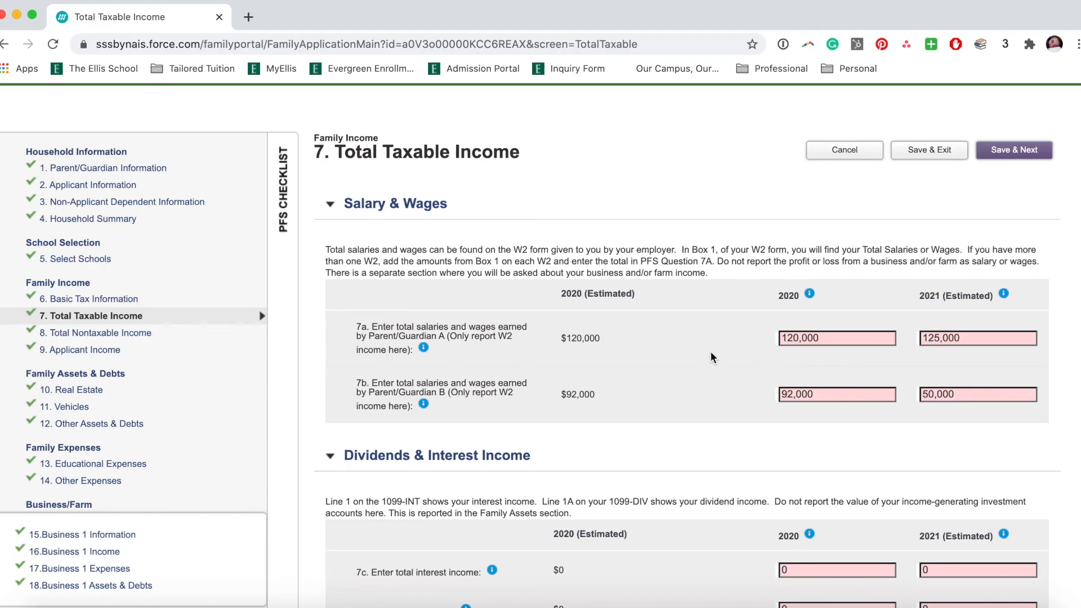
pyautogui.scroll(-3, 542, 405)
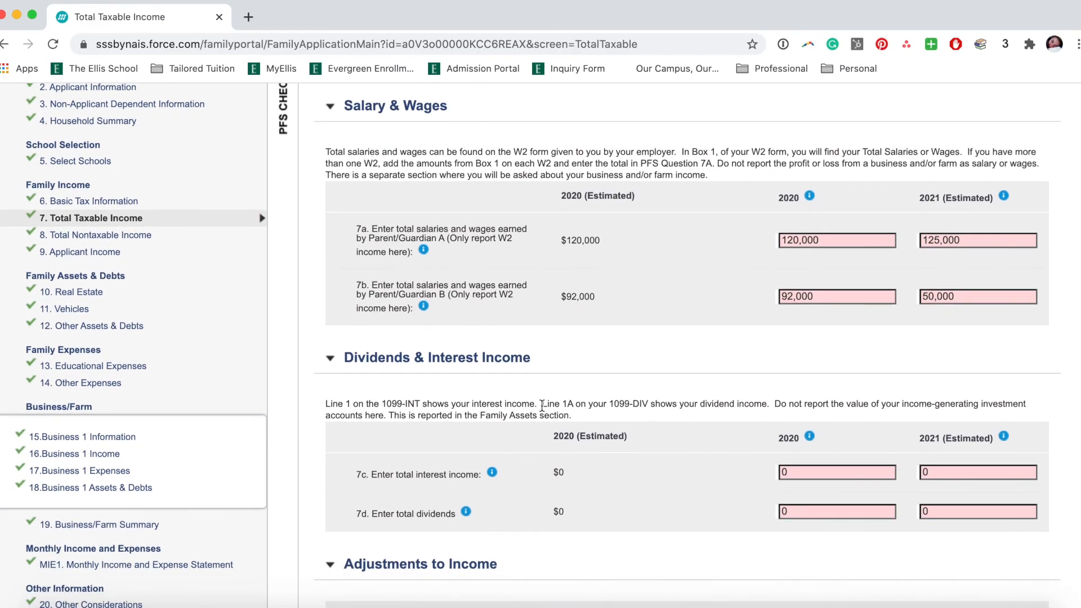
# Open section 8, Total Nontaxable Income, and examine the Child Support and Social Security Benefits questions.
pyautogui.click(116, 236)
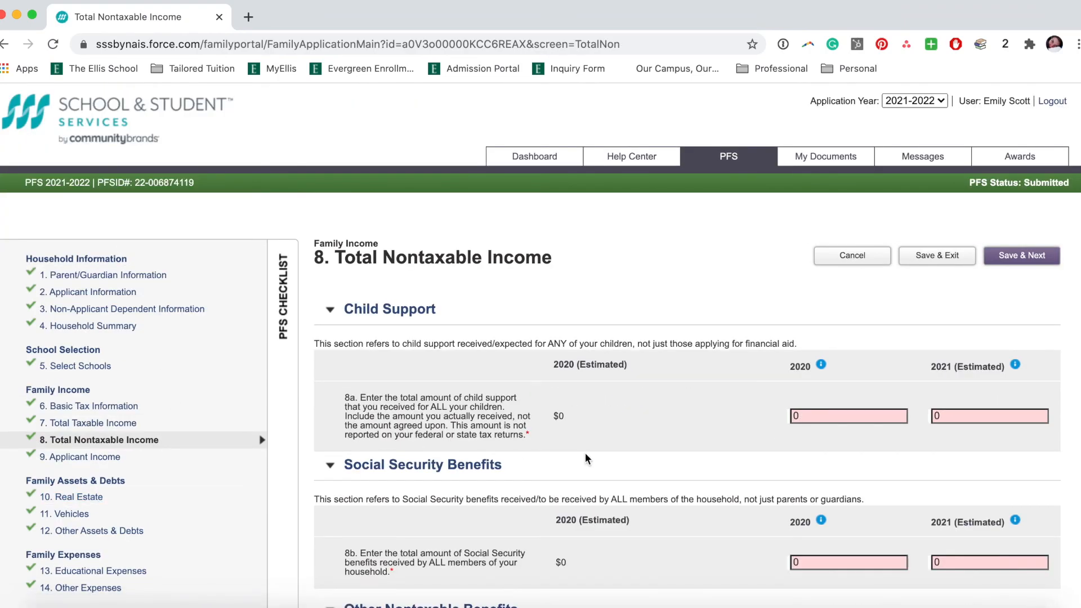
pyautogui.scroll(-3, 585, 457)
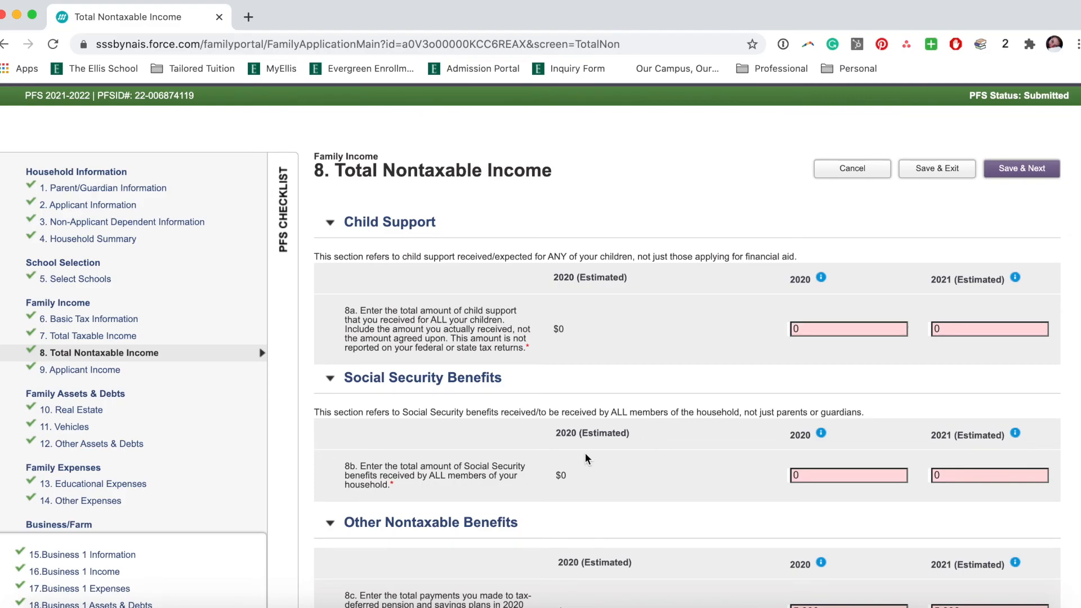
pyautogui.scroll(-2, 643, 404)
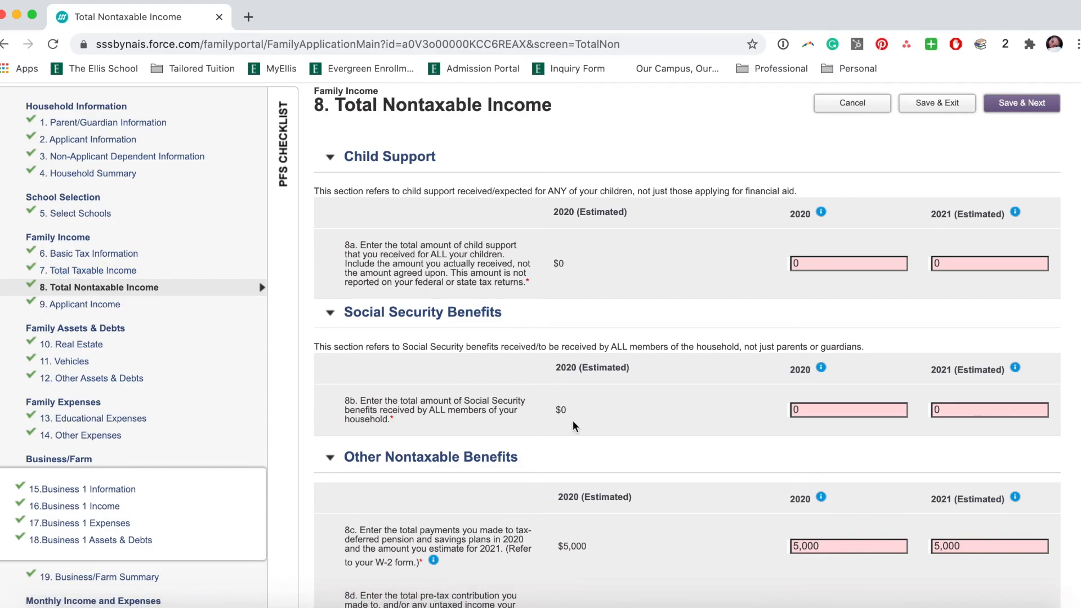
pyautogui.scroll(-3, 577, 422)
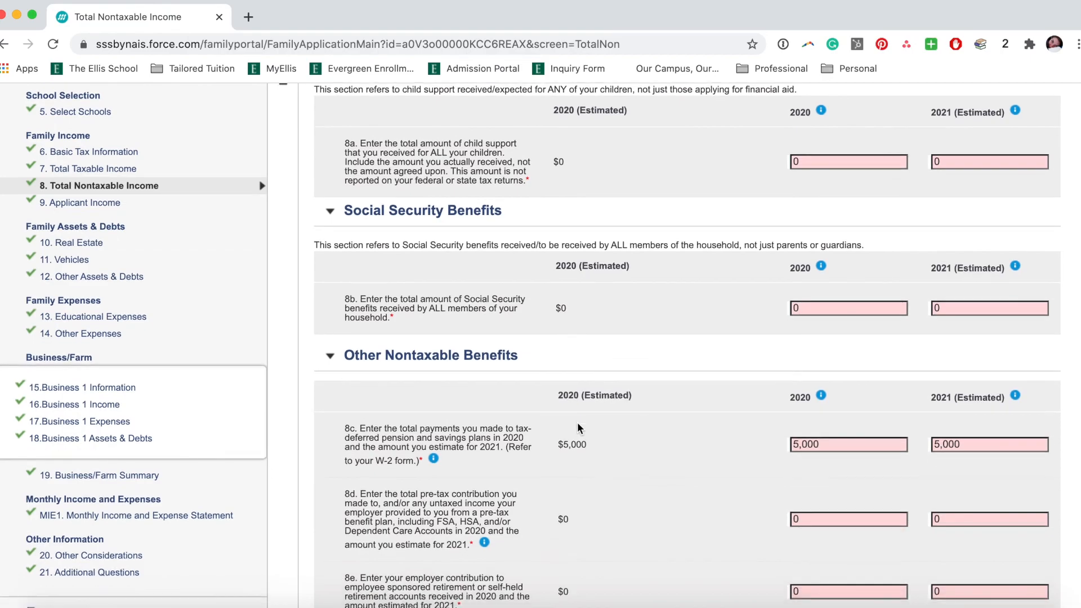
# Examine the Other Nontaxable Benefits questions 8c through 8k and read the help note for question 8k on allowances.
pyautogui.scroll(-5, 661, 419)
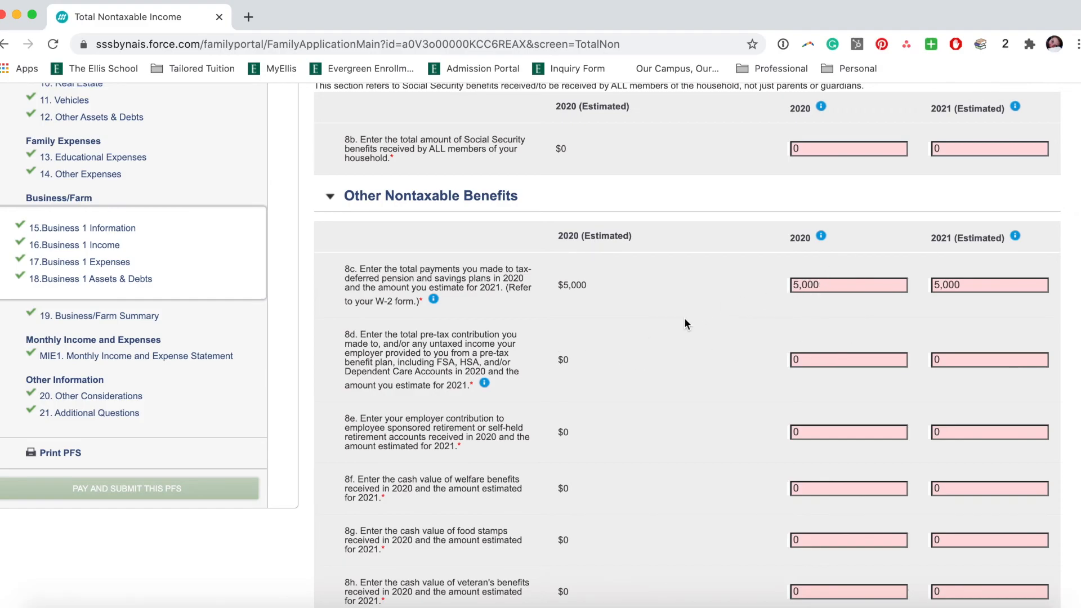
pyautogui.scroll(-2, 643, 376)
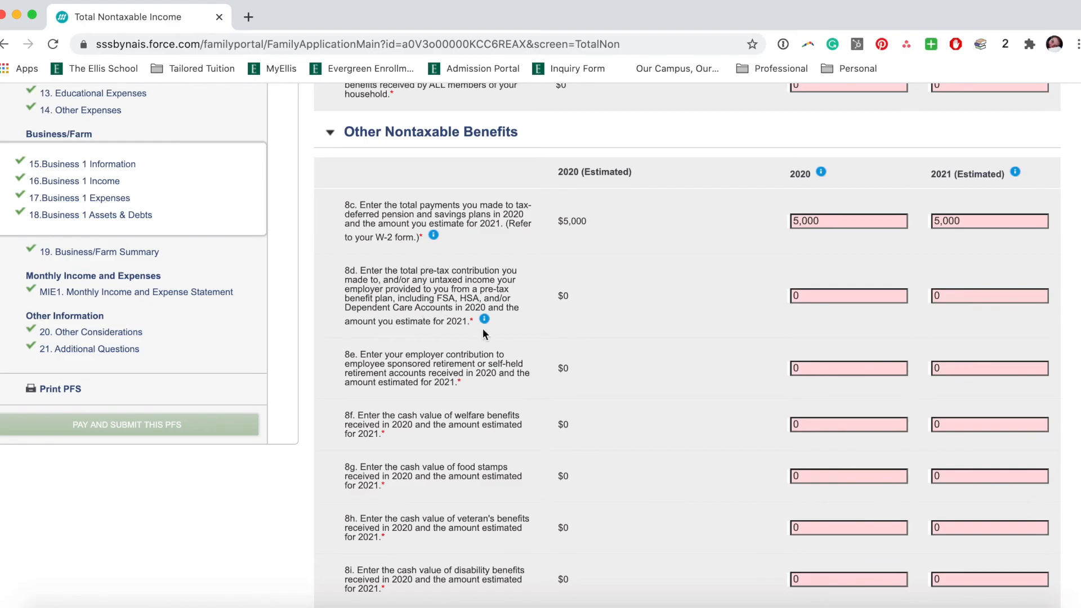
pyautogui.scroll(-1, 536, 383)
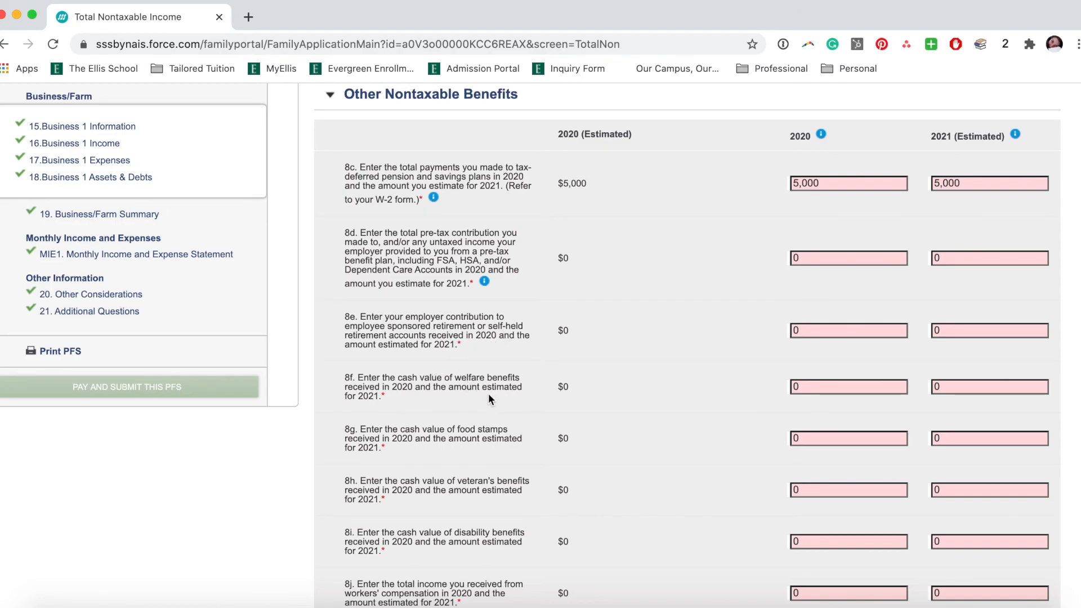
pyautogui.scroll(-2, 488, 398)
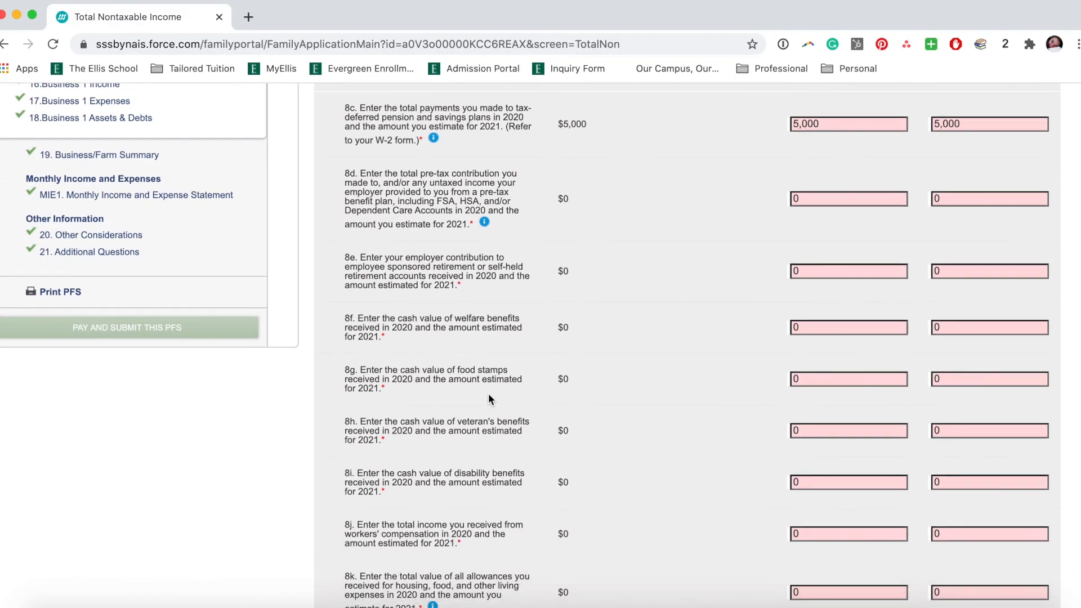
pyautogui.scroll(-1, 488, 399)
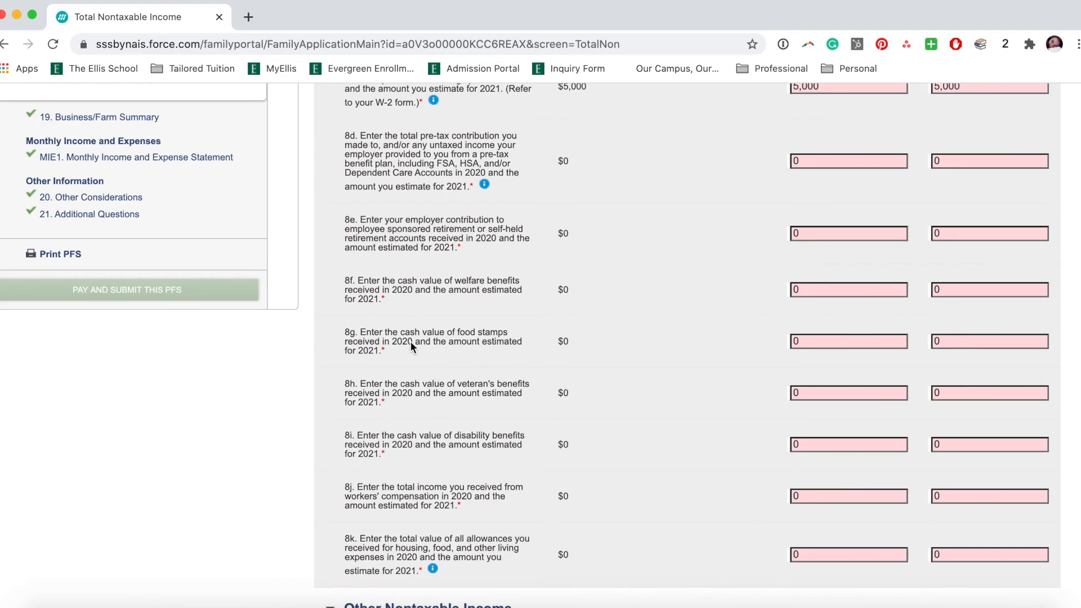
pyautogui.scroll(-2, 647, 470)
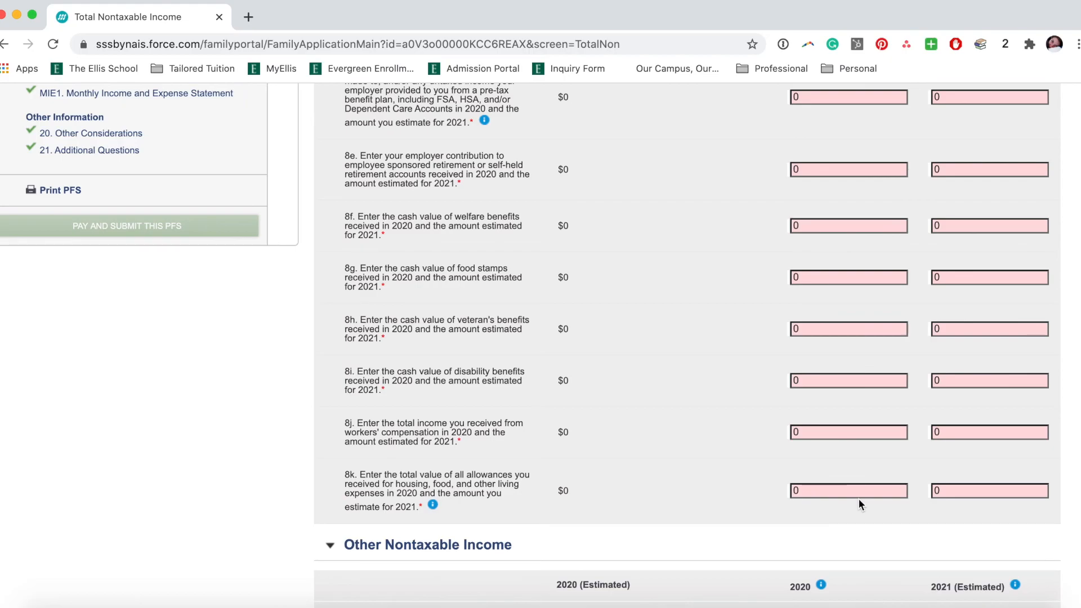
pyautogui.scroll(-1, 861, 501)
pyautogui.moveTo(437, 485)
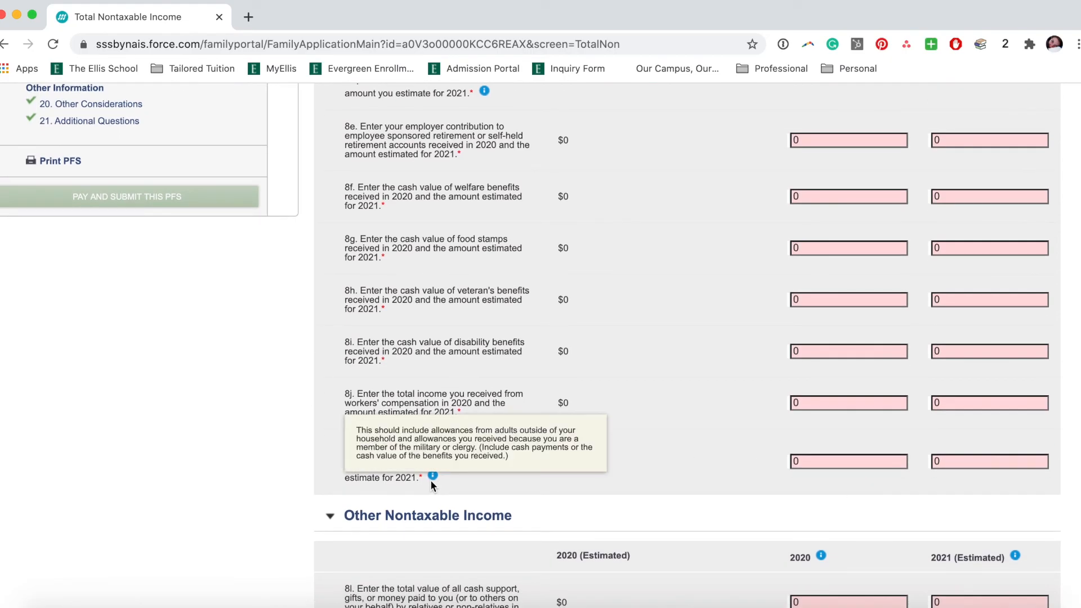
# Examine the Other Nontaxable Income questions 8l through 8p.
pyautogui.scroll(-4, 652, 487)
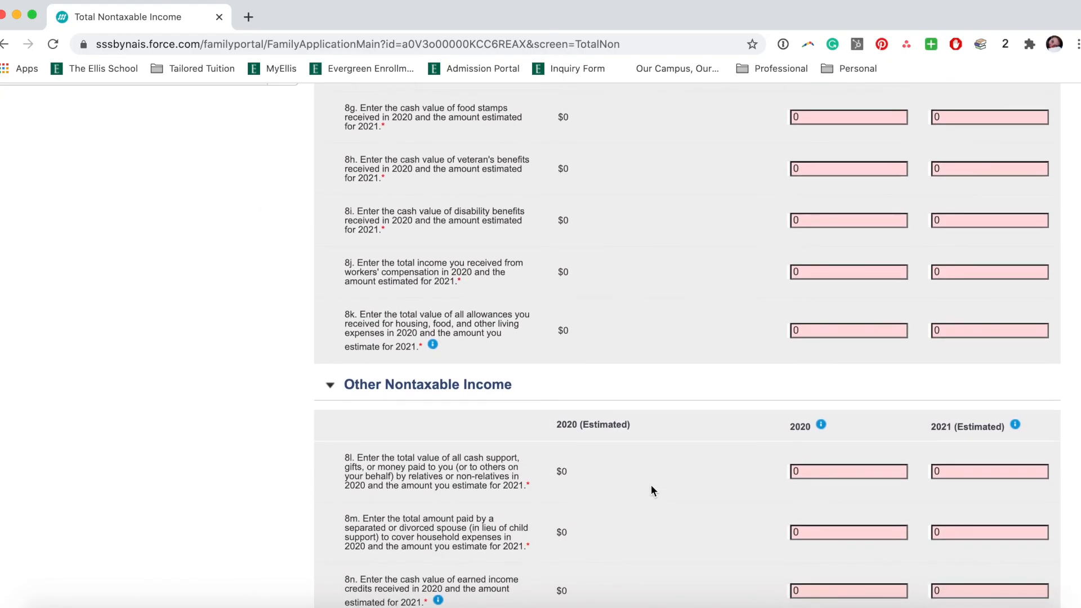
pyautogui.scroll(-5, 652, 491)
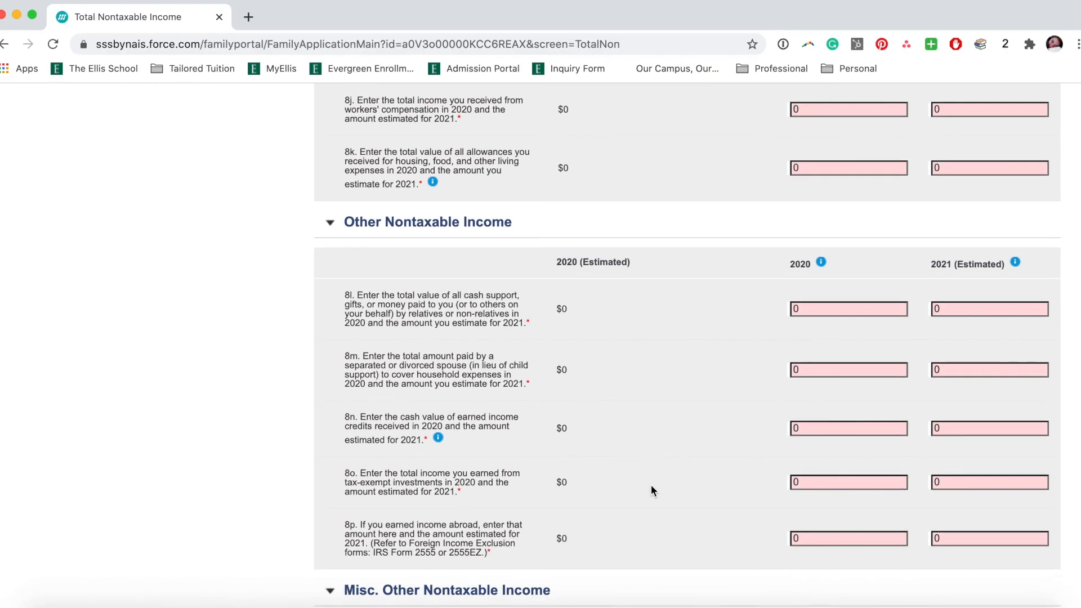
pyautogui.scroll(-2, 652, 490)
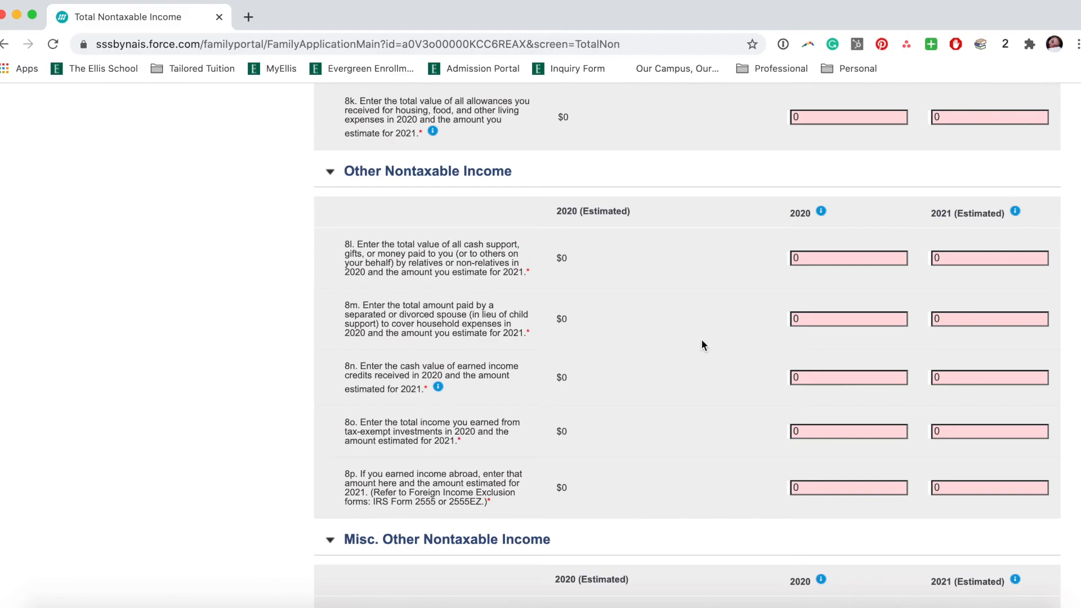
pyautogui.scroll(-1, 701, 344)
pyautogui.scroll(-2, 702, 342)
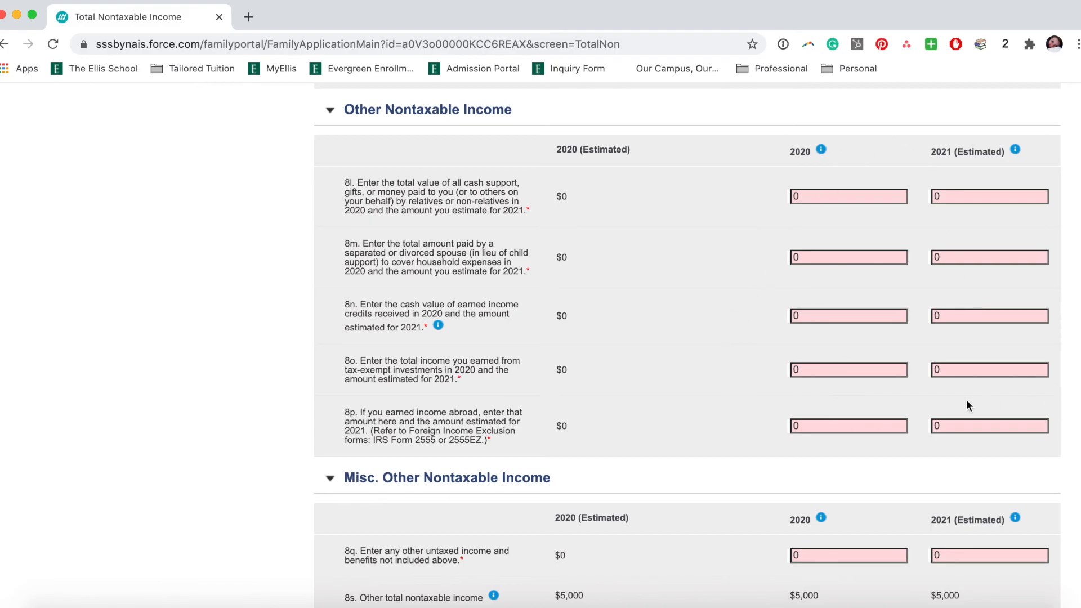
# Review the Misc. Other Nontaxable Income questions 8q and 8s, and look back over the whole Total Nontaxable Income page.
pyautogui.scroll(-3, 957, 397)
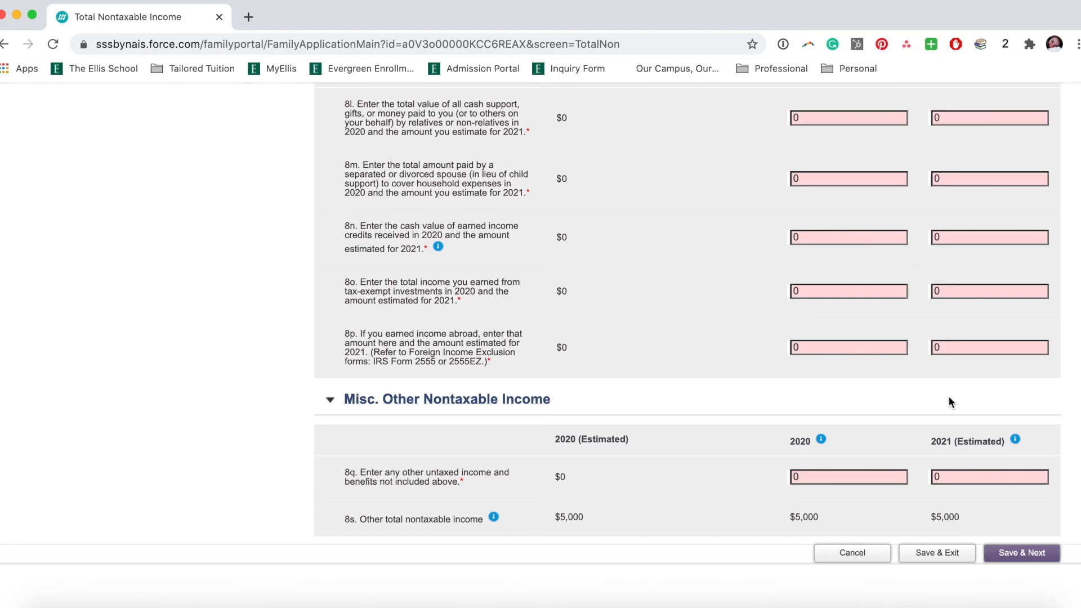
pyautogui.scroll(-1, 587, 451)
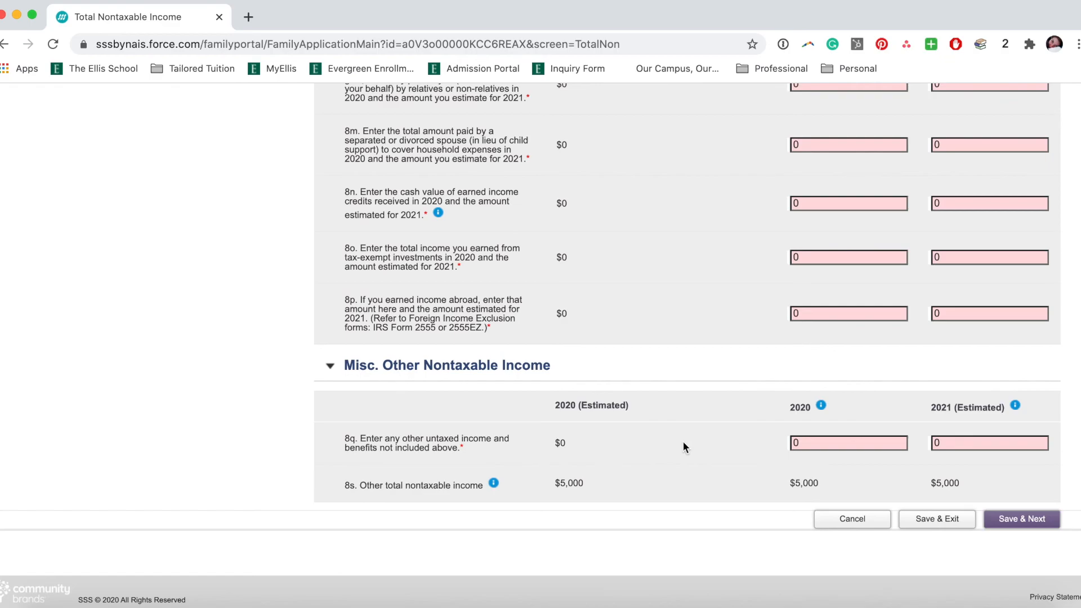
pyautogui.scroll(15, 654, 424)
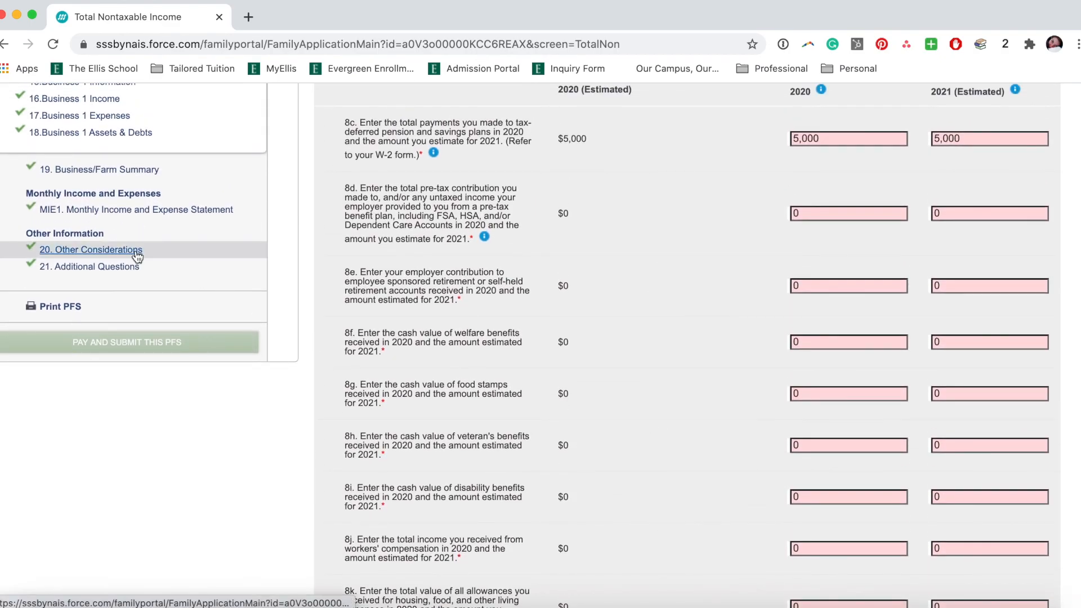
pyautogui.scroll(-15, 579, 400)
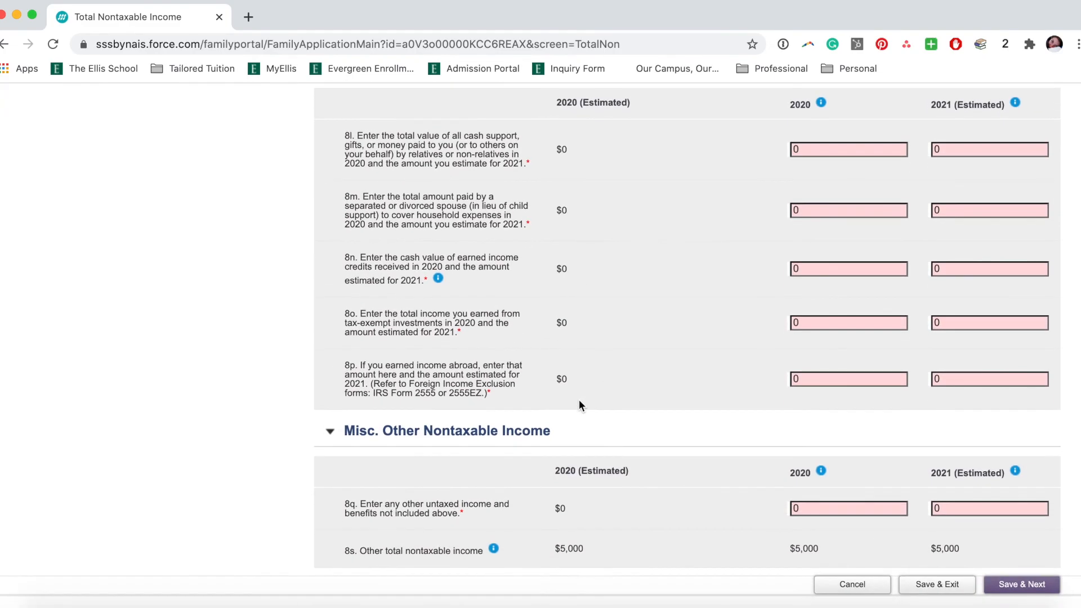
pyautogui.scroll(20, 579, 400)
pyautogui.scroll(-2, 579, 400)
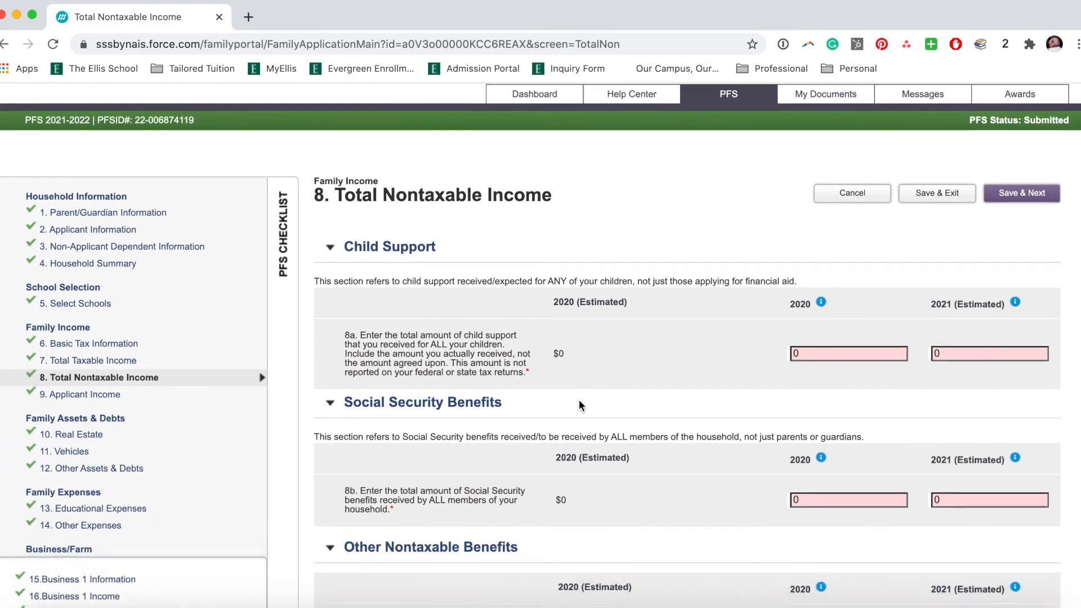
# Open section 9, Applicant Income, and examine the student income, 529 Savings Plan and asset questions with their instructions.
pyautogui.click(68, 359)
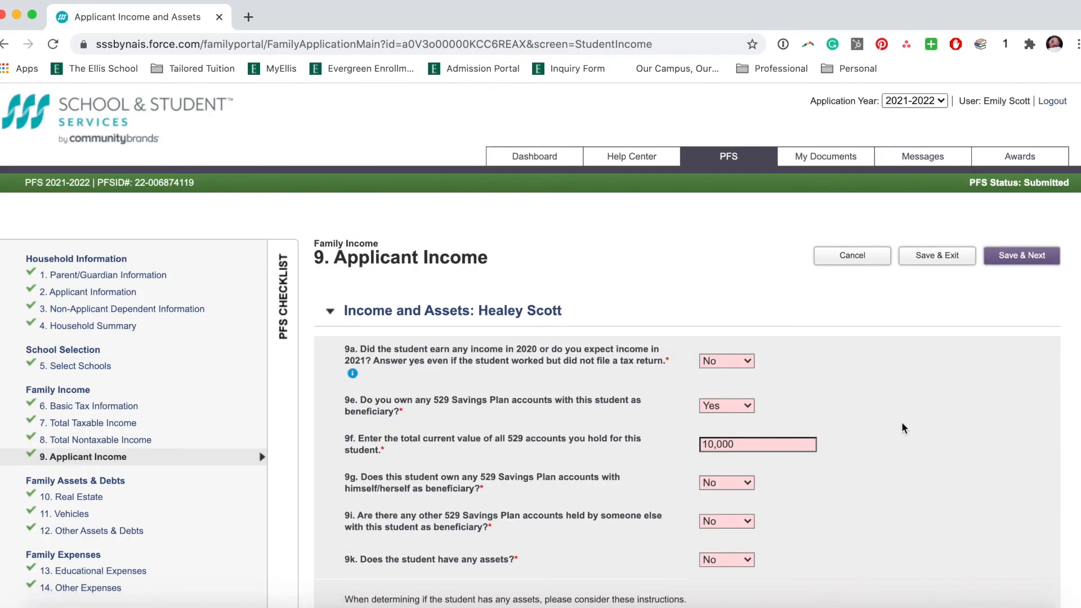
pyautogui.scroll(-5, 903, 428)
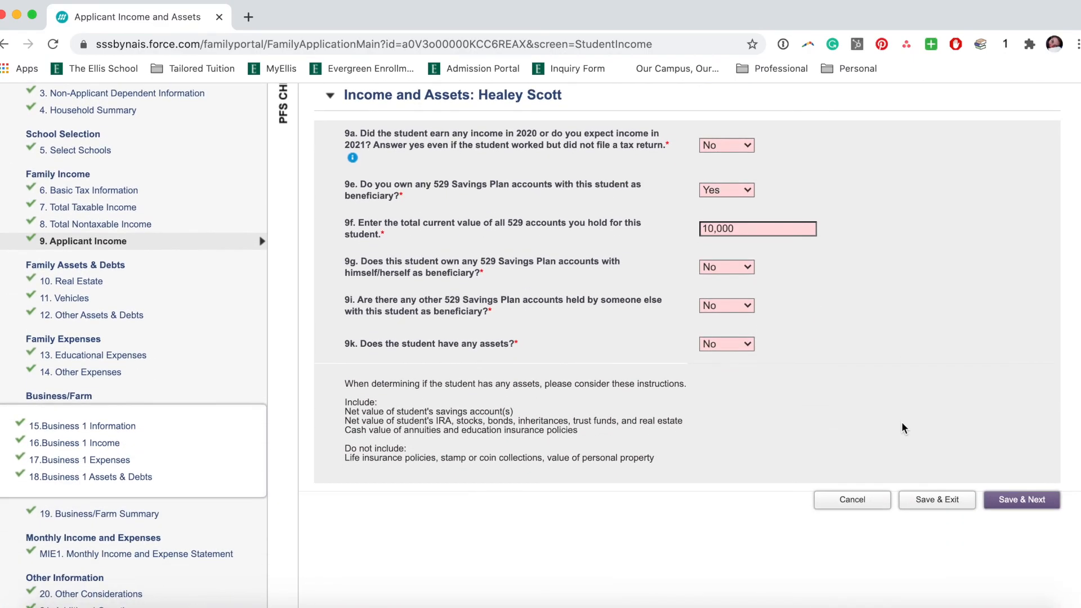
pyautogui.scroll(1, 902, 428)
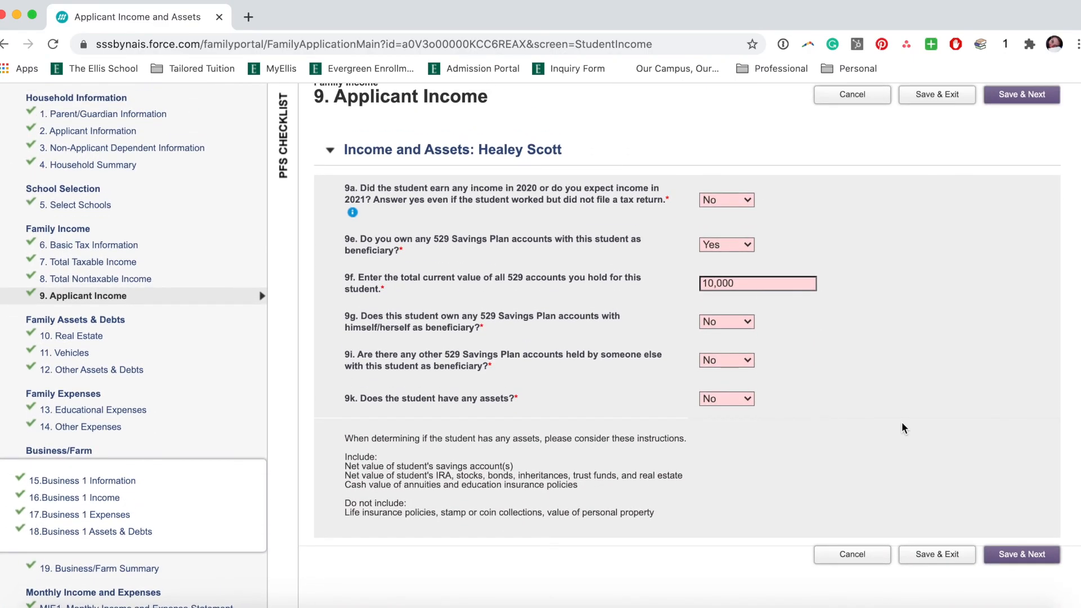
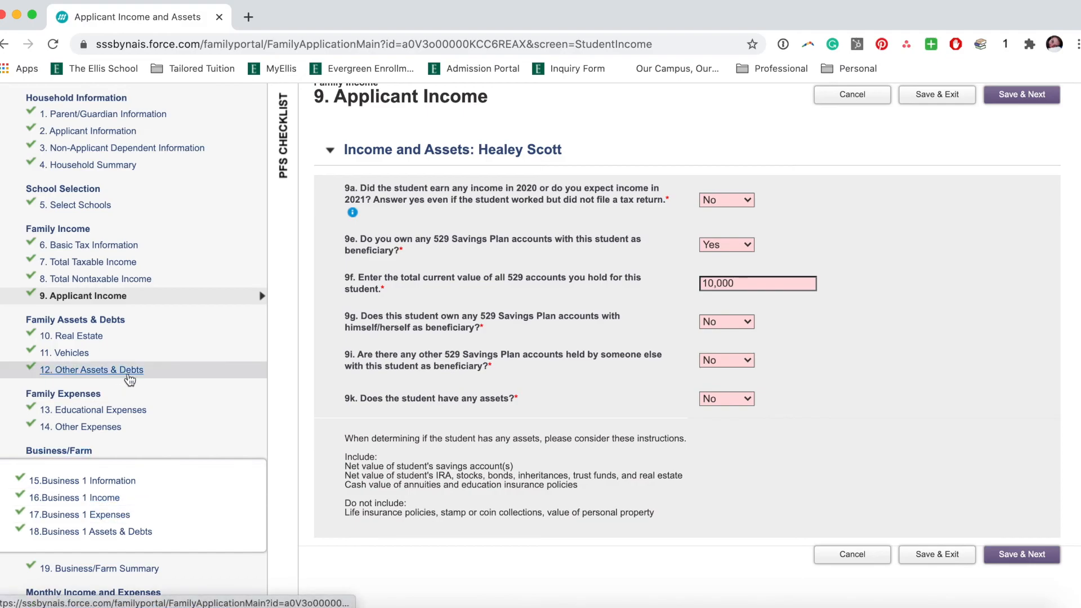
pyautogui.scroll(1, 722, 411)
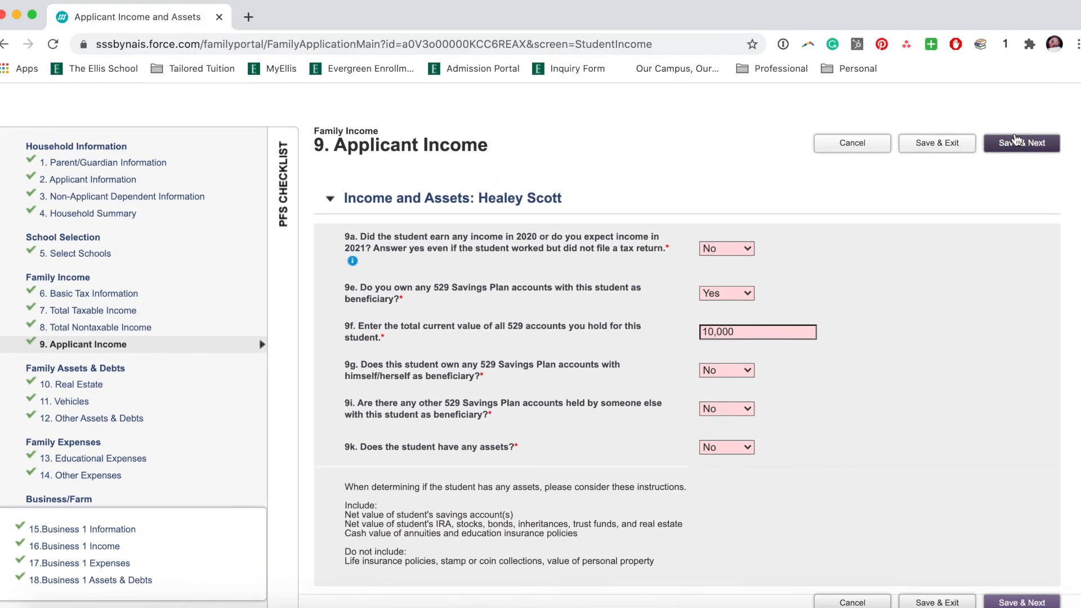
pyautogui.scroll(-1, 251, 279)
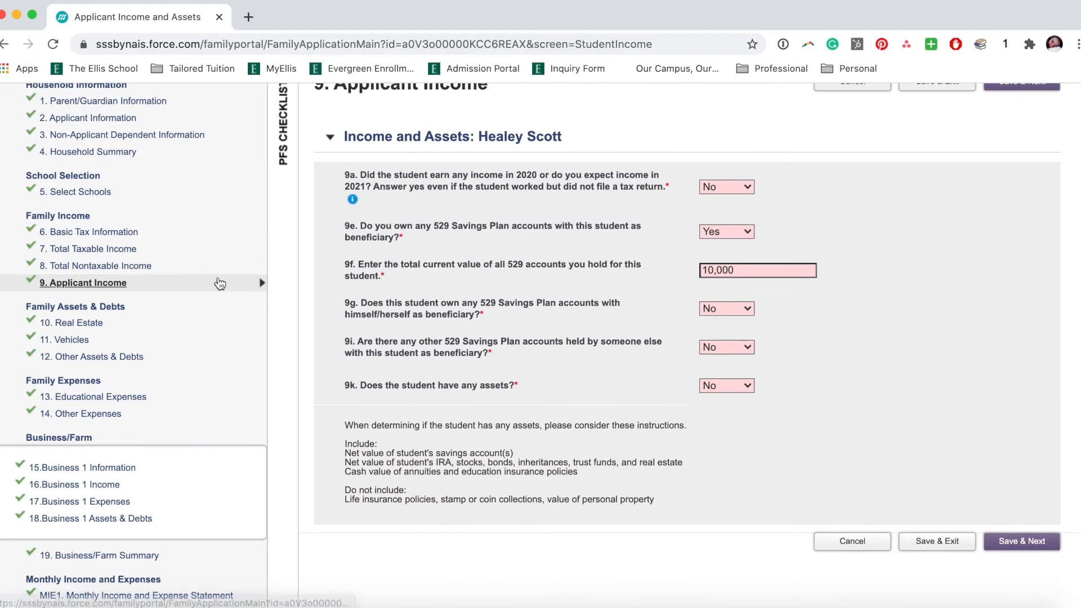
# Open section 10, Real Estate, and examine home questions 10a through 10g, including the home ownership options and the 10d help note.
pyautogui.click(95, 330)
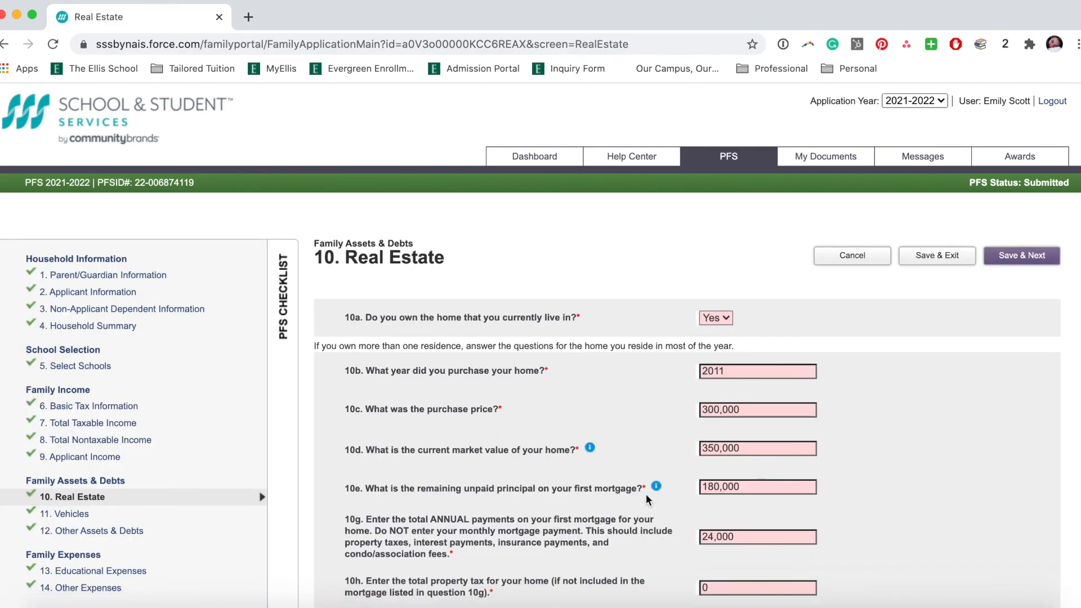
pyautogui.scroll(-1, 971, 473)
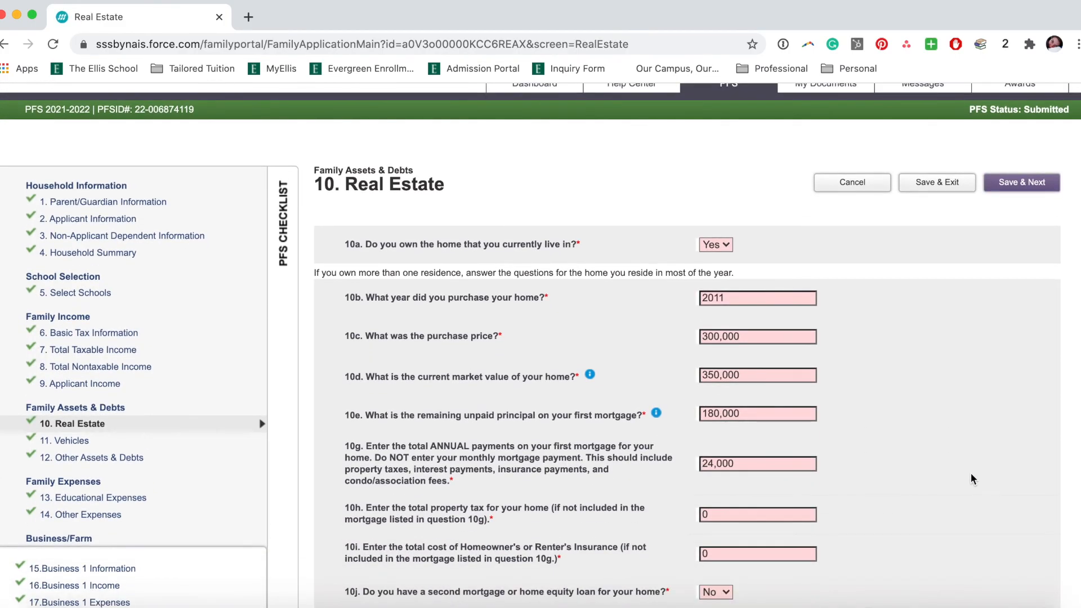
pyautogui.click(714, 246)
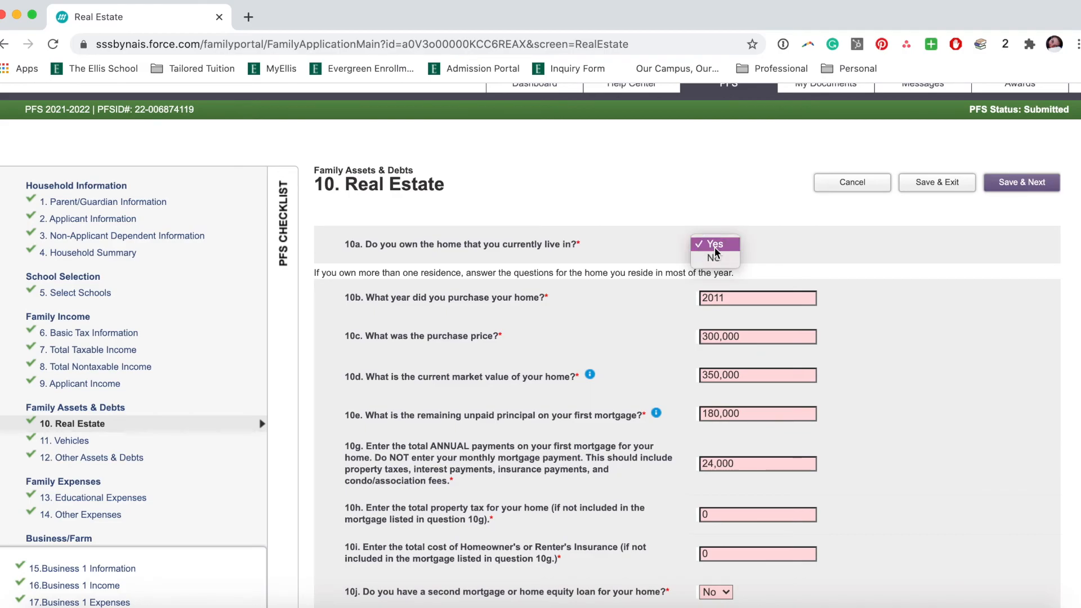
pyautogui.click(856, 249)
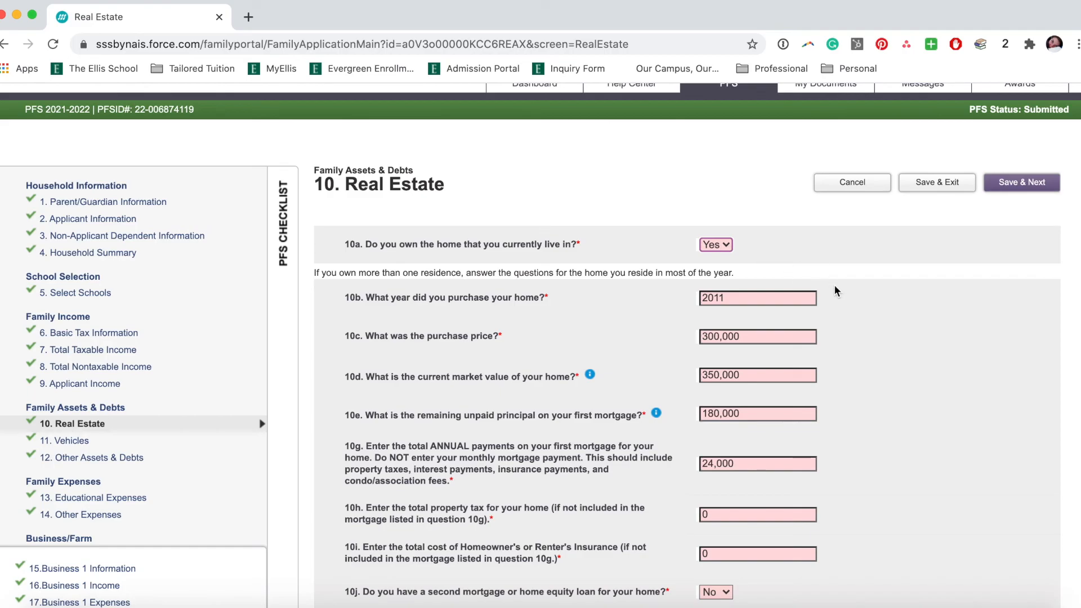
pyautogui.scroll(-1, 857, 342)
pyautogui.scroll(-1, 858, 341)
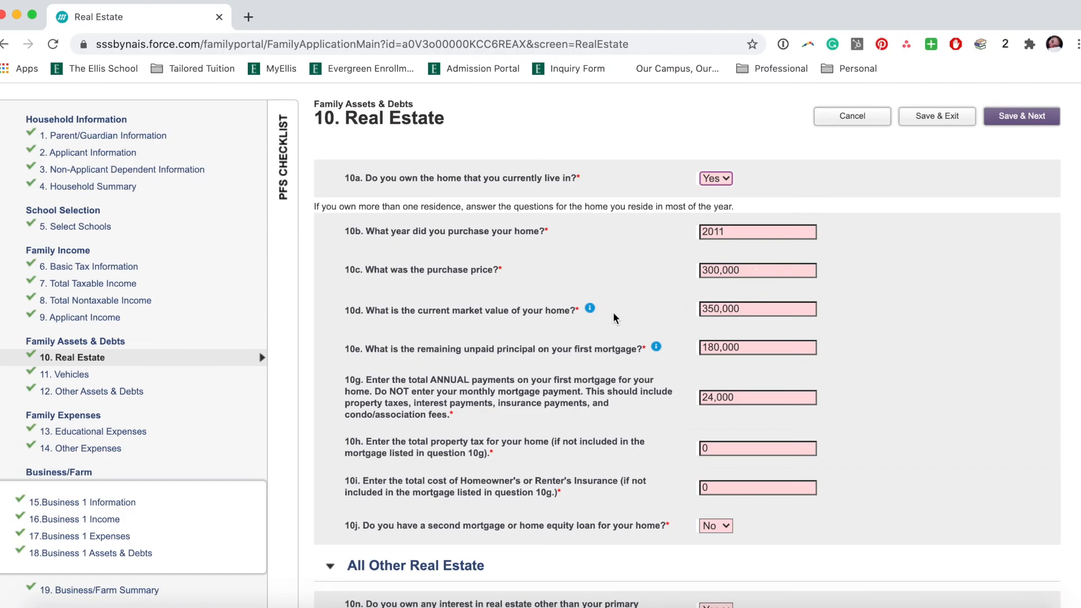
pyautogui.moveTo(591, 311)
pyautogui.moveTo(350, 379); pyautogui.dragTo(542, 394)
pyautogui.click(553, 413)
# Review questions 10h through 10j on property tax, insurance and second mortgage, checking the answer options for 10j.
pyautogui.scroll(-5, 671, 443)
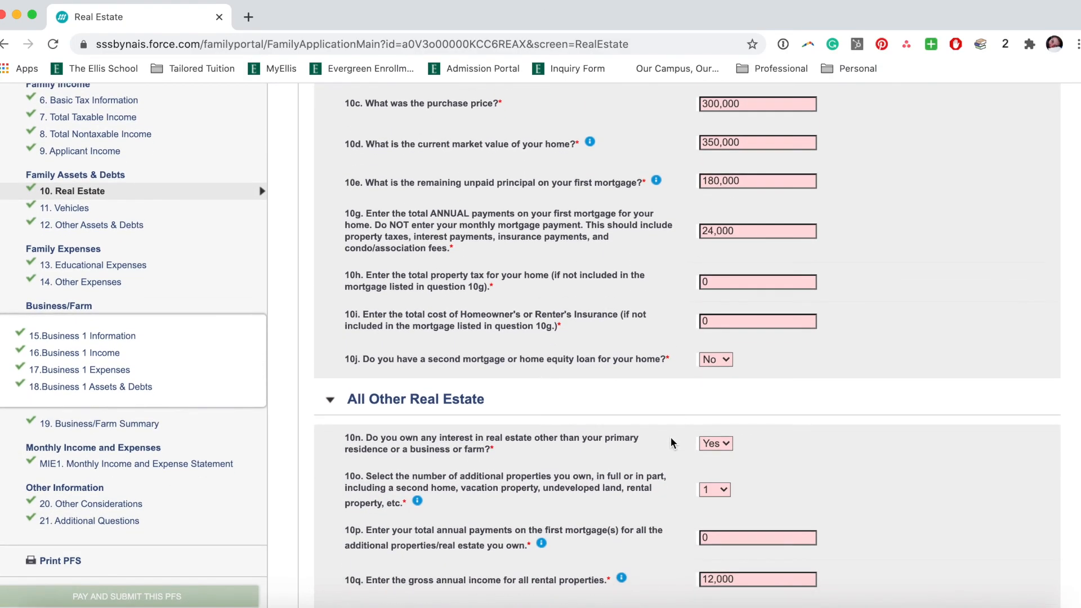
pyautogui.click(716, 360)
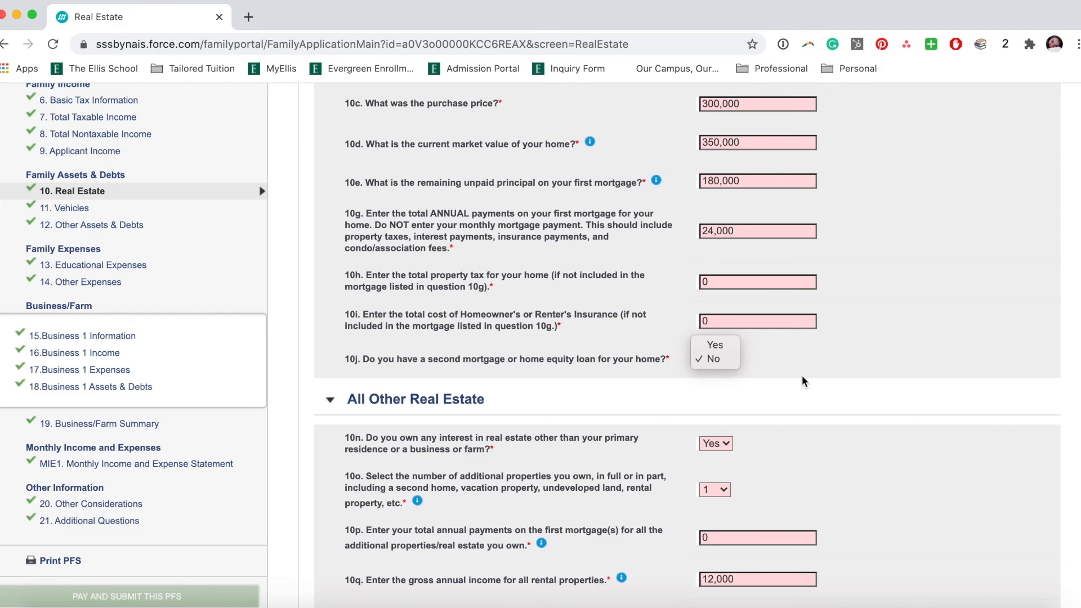
pyautogui.press('Escape')
# Examine the All Other Real Estate questions 10n through 10r on additional properties, rental income and property expenses.
pyautogui.scroll(-3, 802, 377)
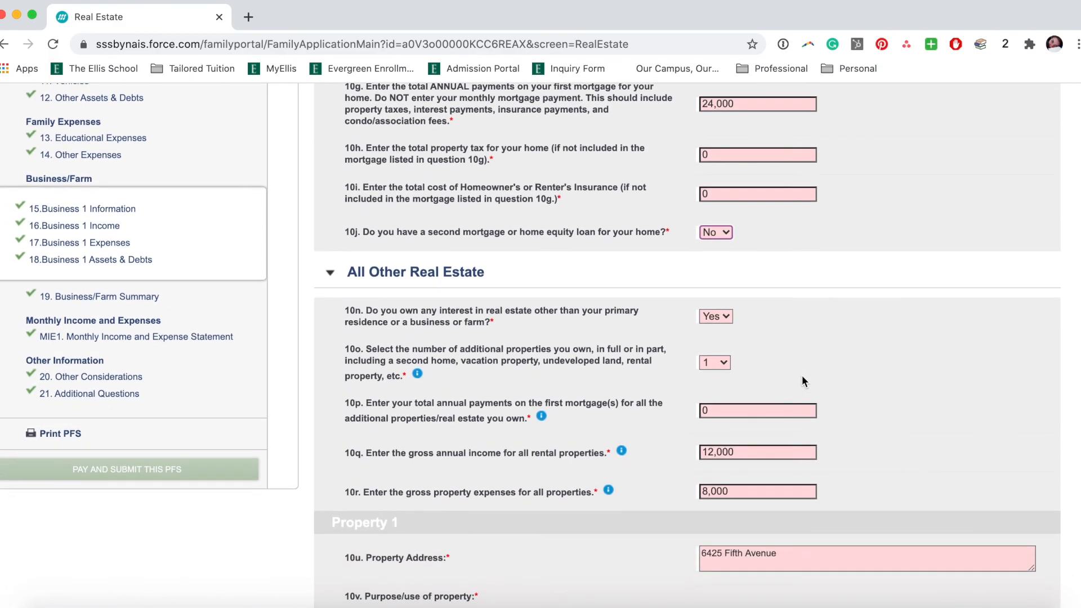
pyautogui.scroll(-2, 802, 376)
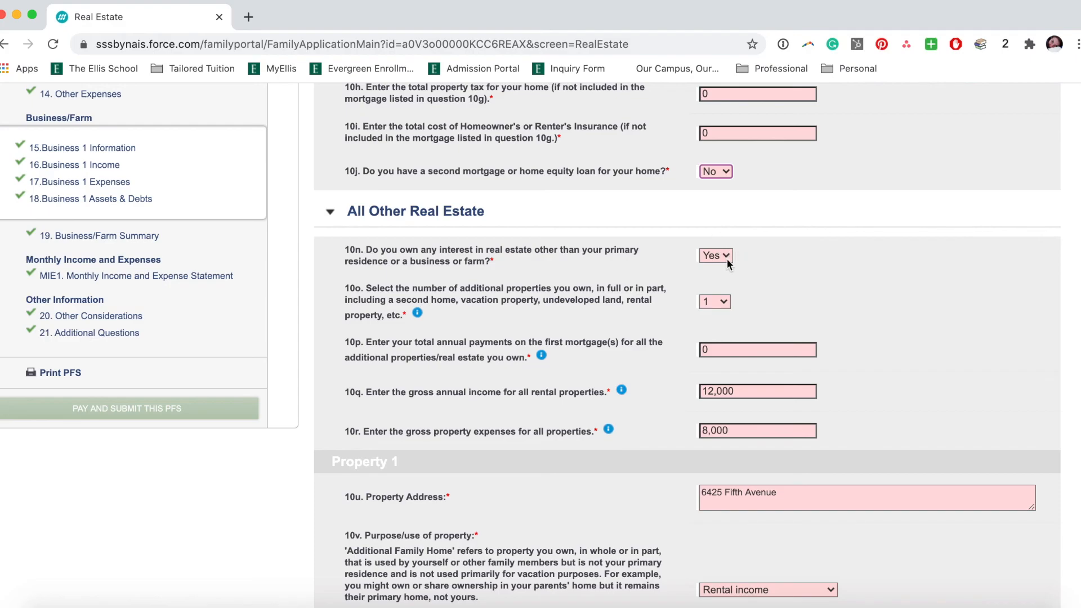
pyautogui.scroll(-1, 695, 326)
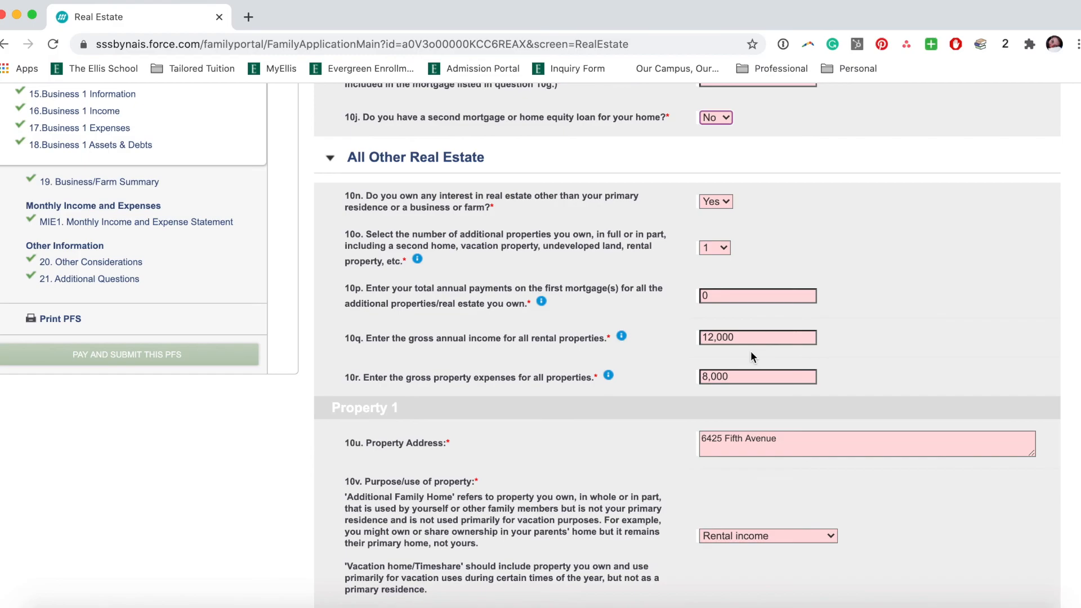
pyautogui.scroll(-1, 751, 352)
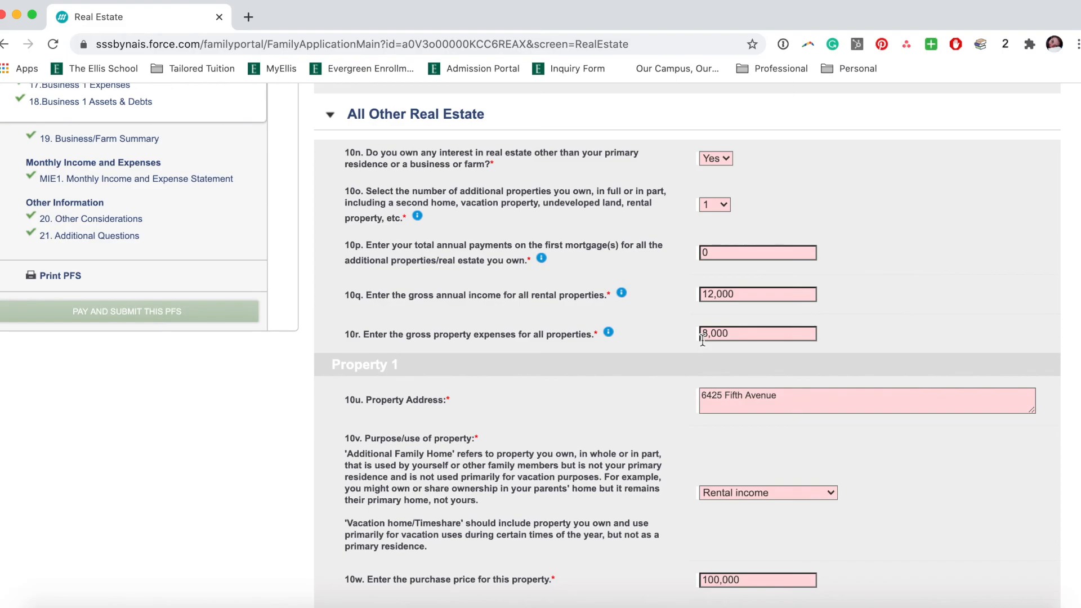
# Examine the Property 1 questions 10u through 10z, including the comments field, and return to the section checklist.
pyautogui.scroll(-3, 702, 339)
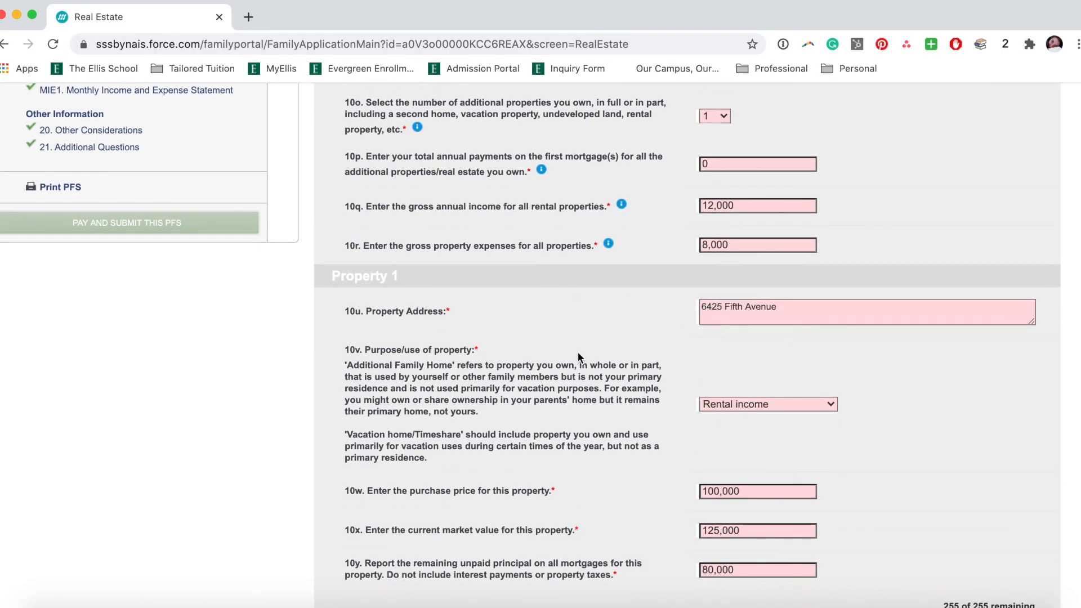
pyautogui.scroll(-1, 577, 351)
pyautogui.scroll(-3, 578, 351)
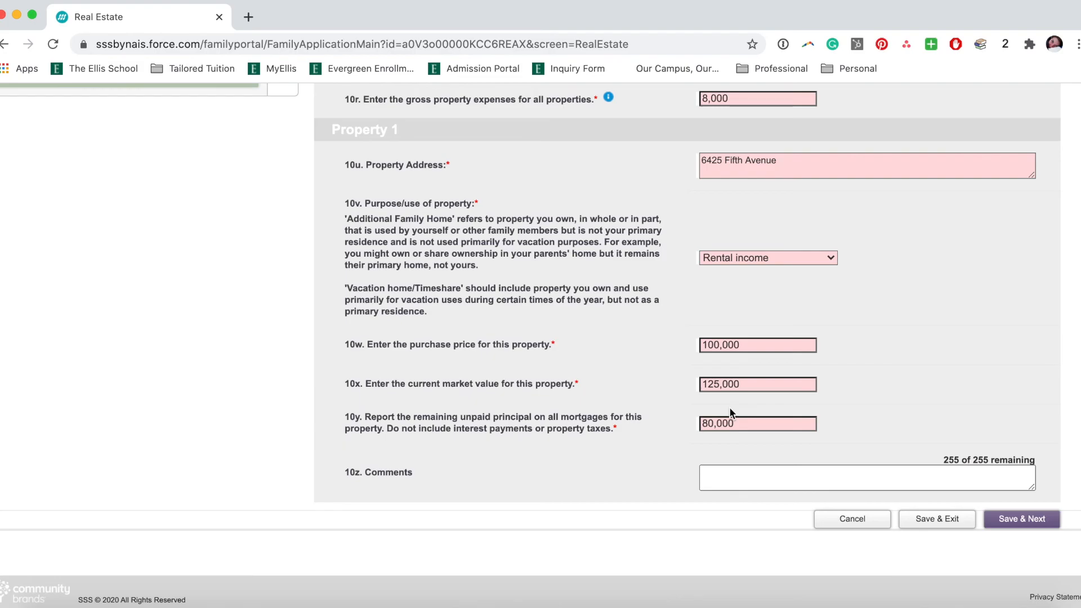
pyautogui.click(729, 471)
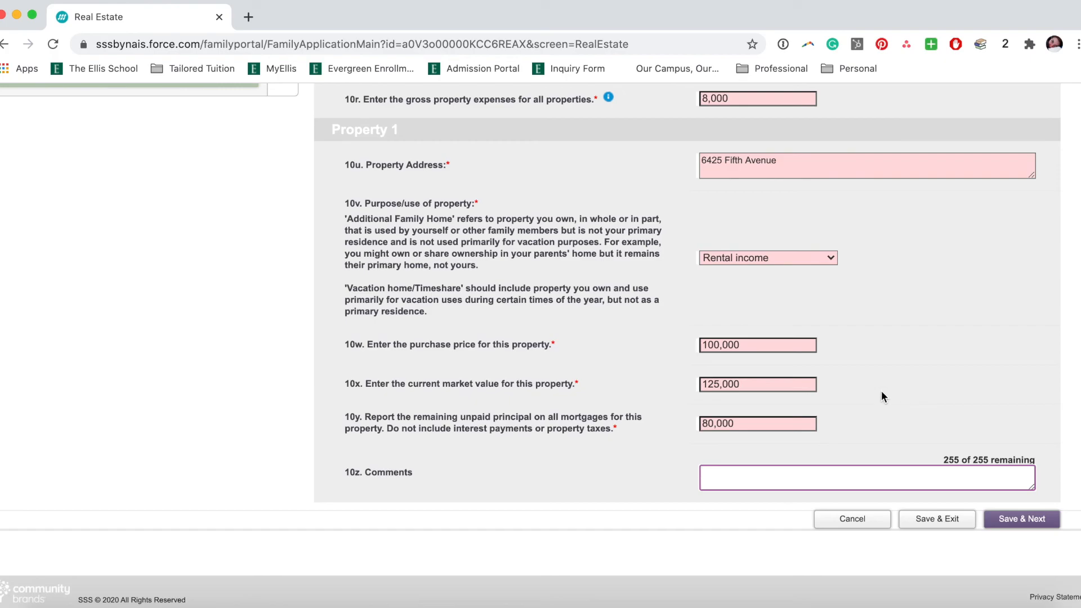
pyautogui.scroll(15, 496, 260)
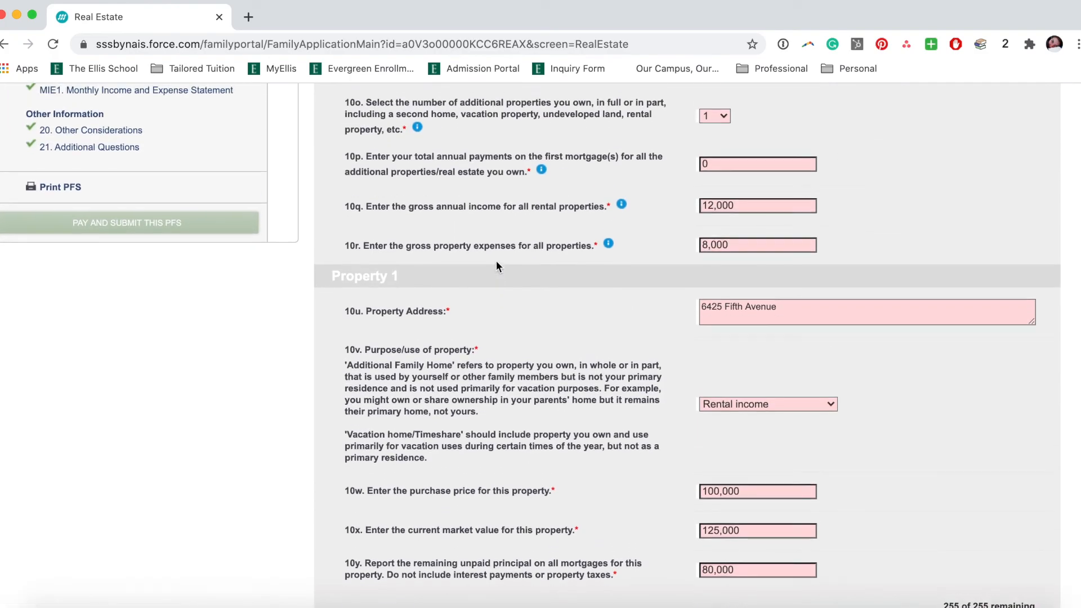
pyautogui.scroll(3, 495, 261)
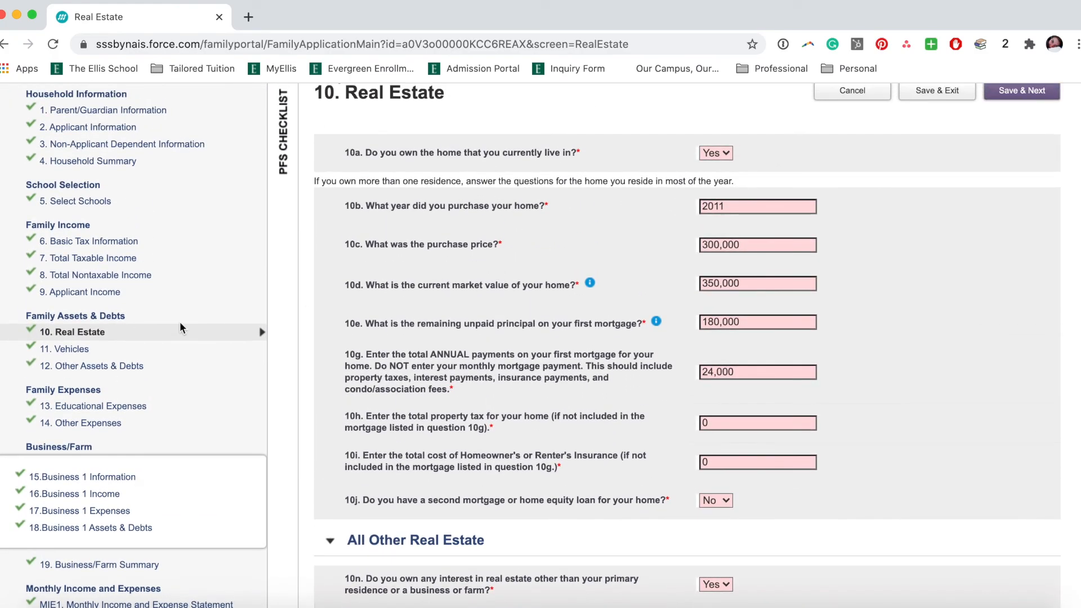
# Open section 11, Vehicles, and examine the vehicle count and the Vehicle 1 questions 11b through 11j.
pyautogui.click(66, 350)
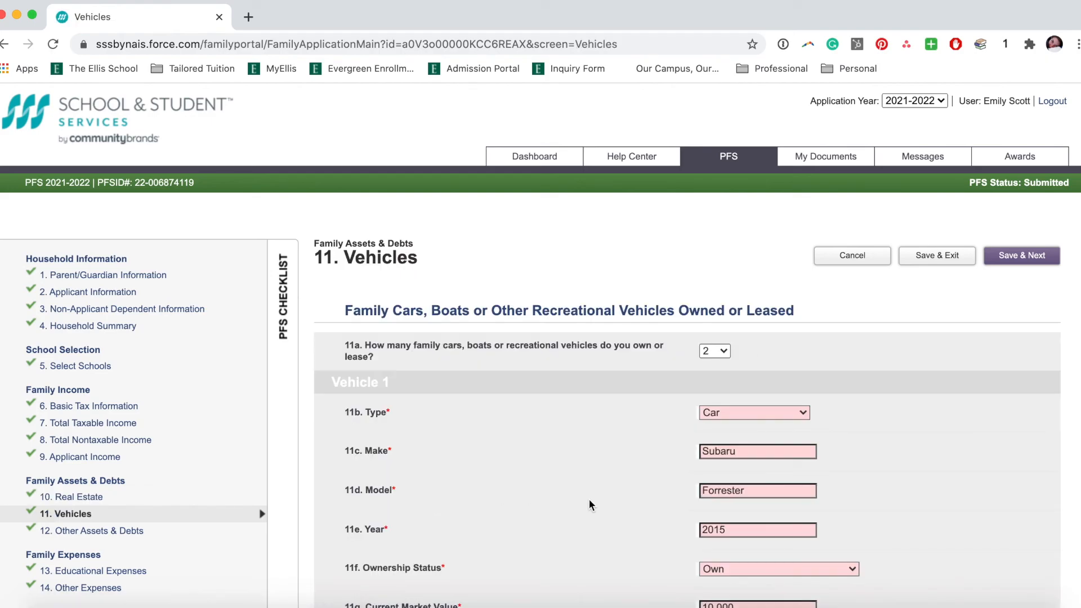
pyautogui.scroll(-3, 590, 503)
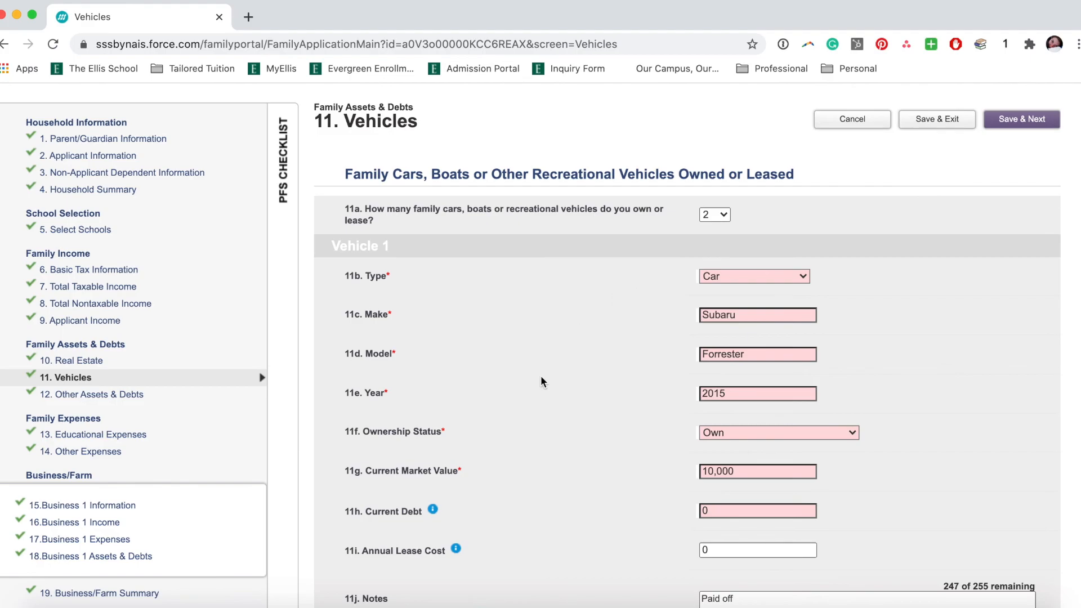
pyautogui.scroll(-1, 541, 377)
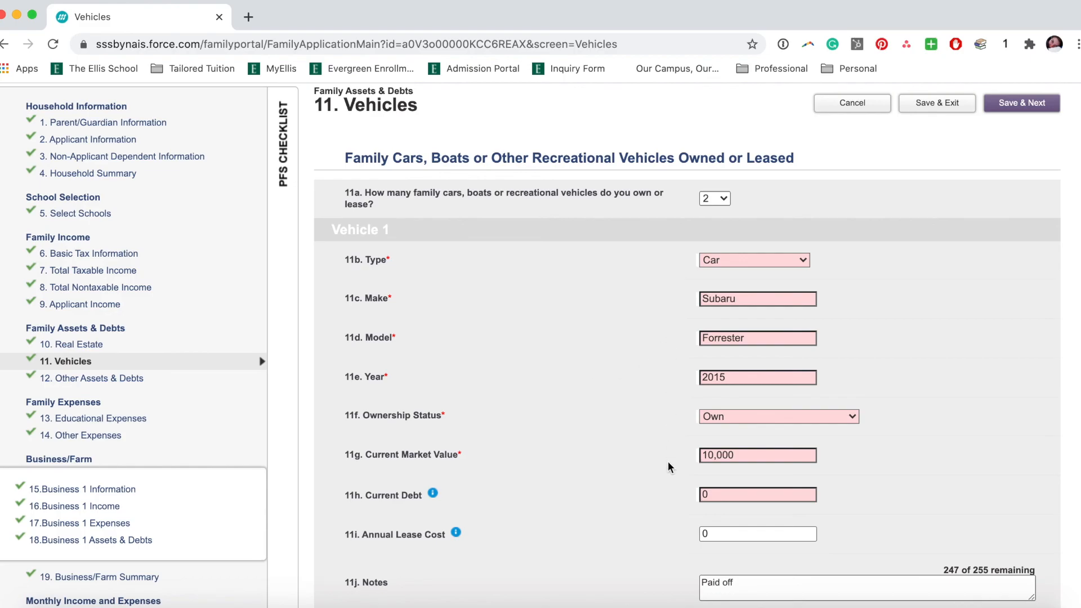
pyautogui.scroll(-4, 668, 467)
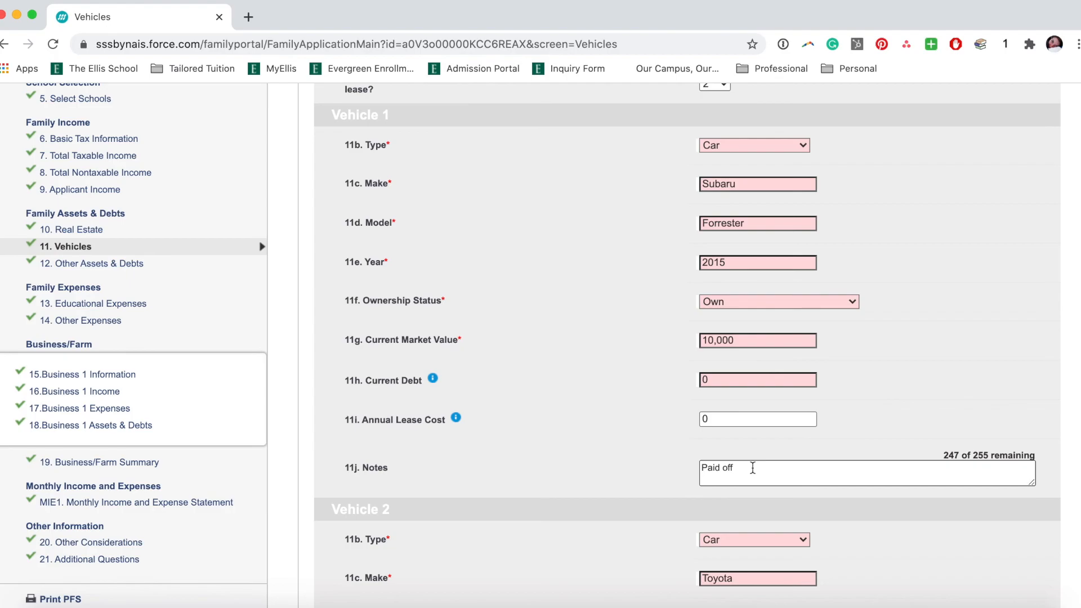
# Examine the Vehicle 2 entries and compare their debt and notes fields with those of Vehicle 1.
pyautogui.scroll(-6, 753, 467)
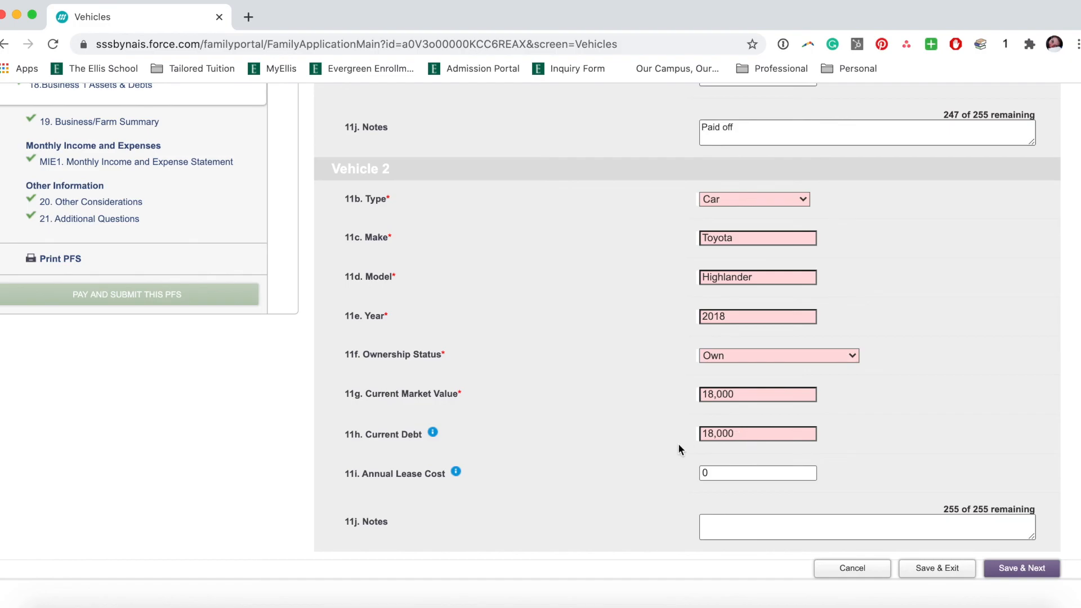
pyautogui.scroll(-2, 685, 496)
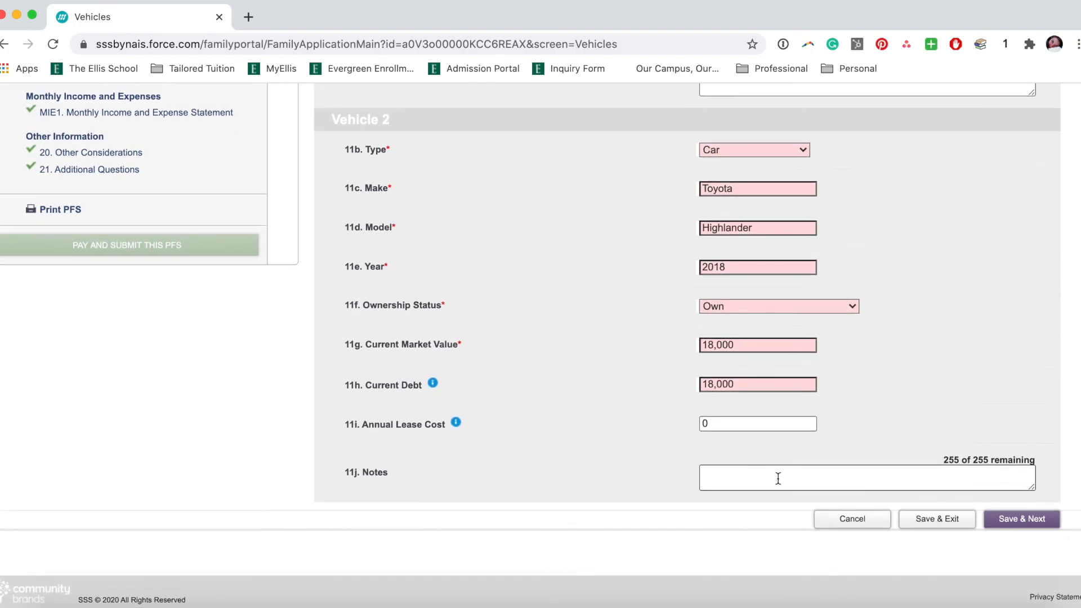
pyautogui.scroll(5, 623, 436)
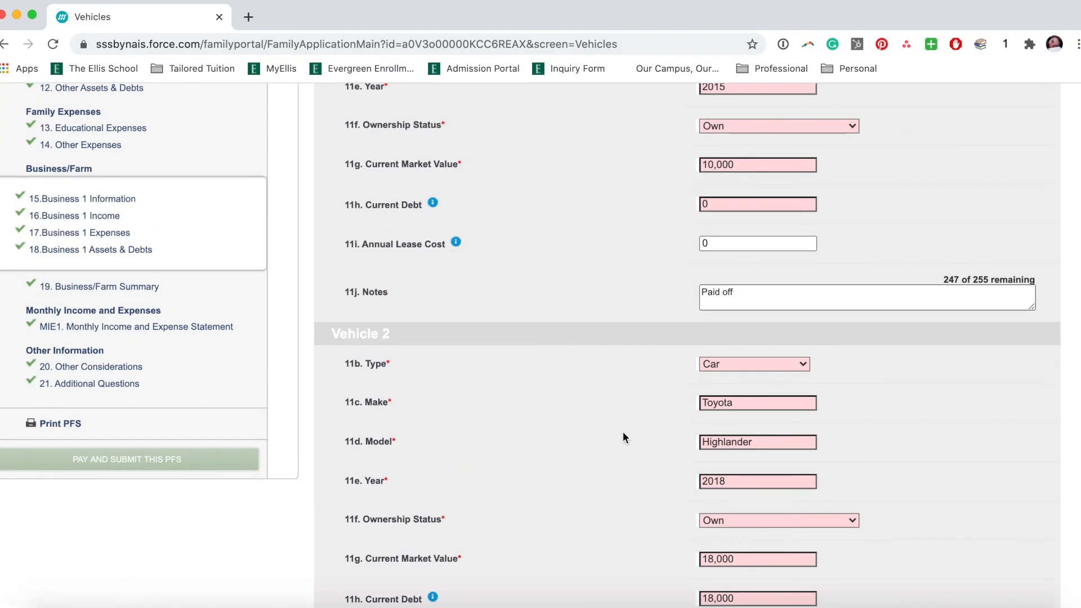
pyautogui.scroll(-1, 623, 432)
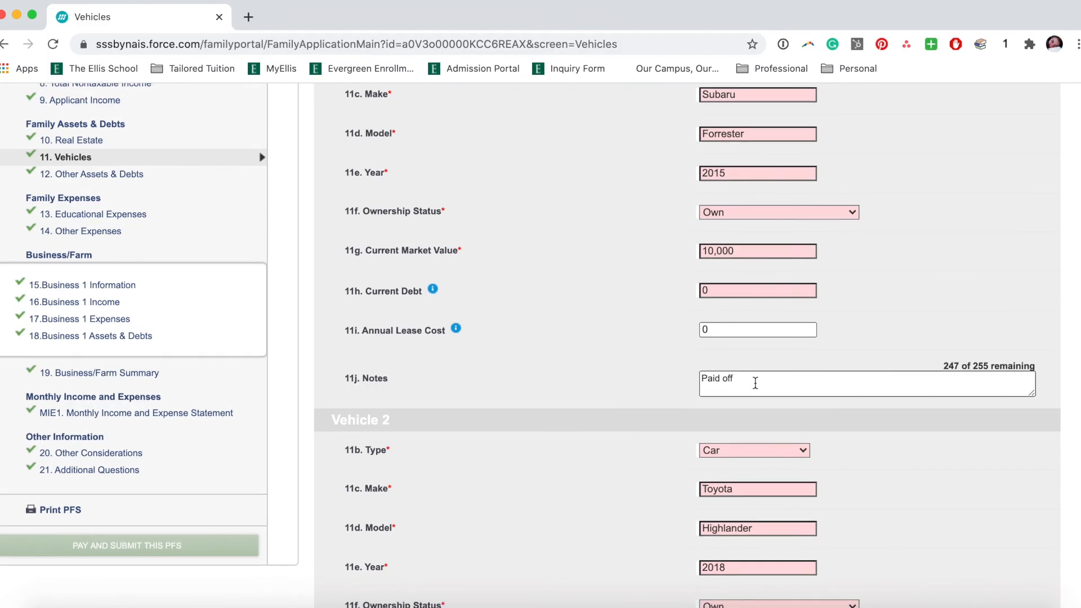
pyautogui.scroll(-5, 755, 383)
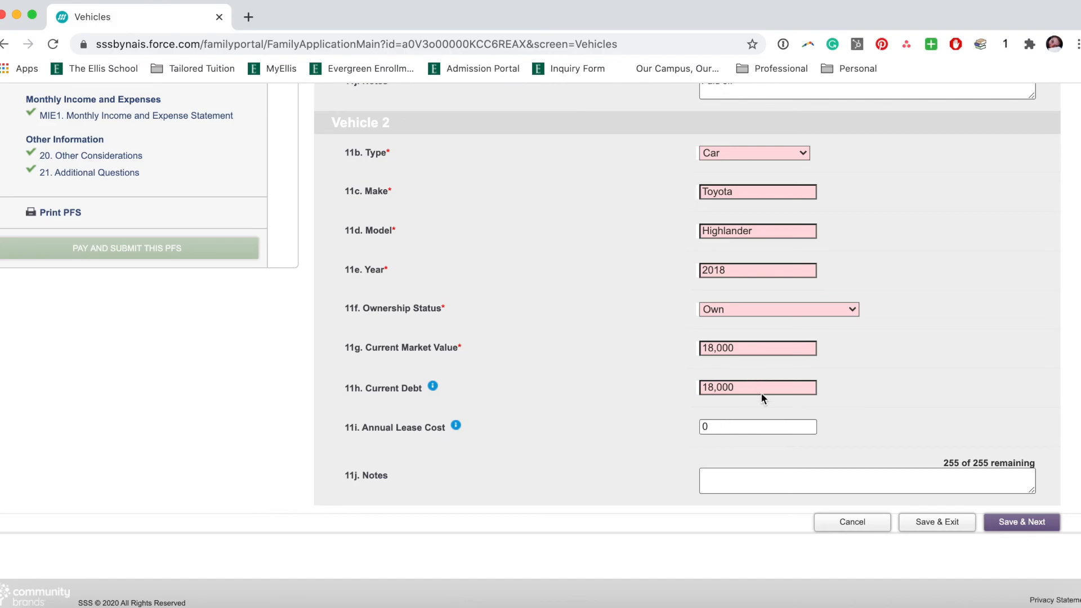
pyautogui.scroll(7, 579, 320)
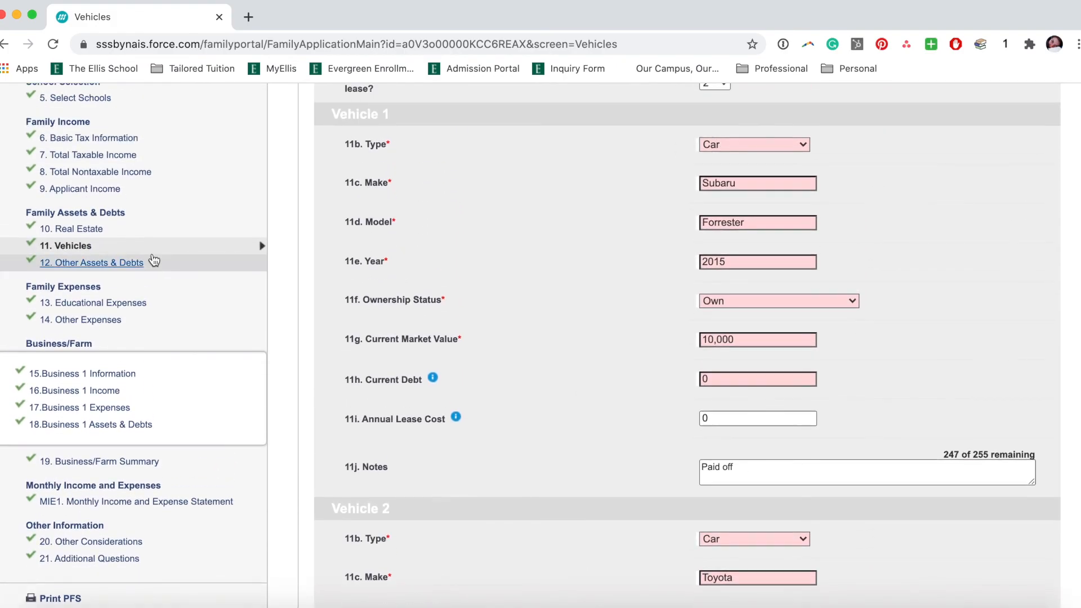
# Open section 12, Other Assets & Debts, and examine the bank account, investment and retirement plan questions with the 12b help note.
pyautogui.click(120, 263)
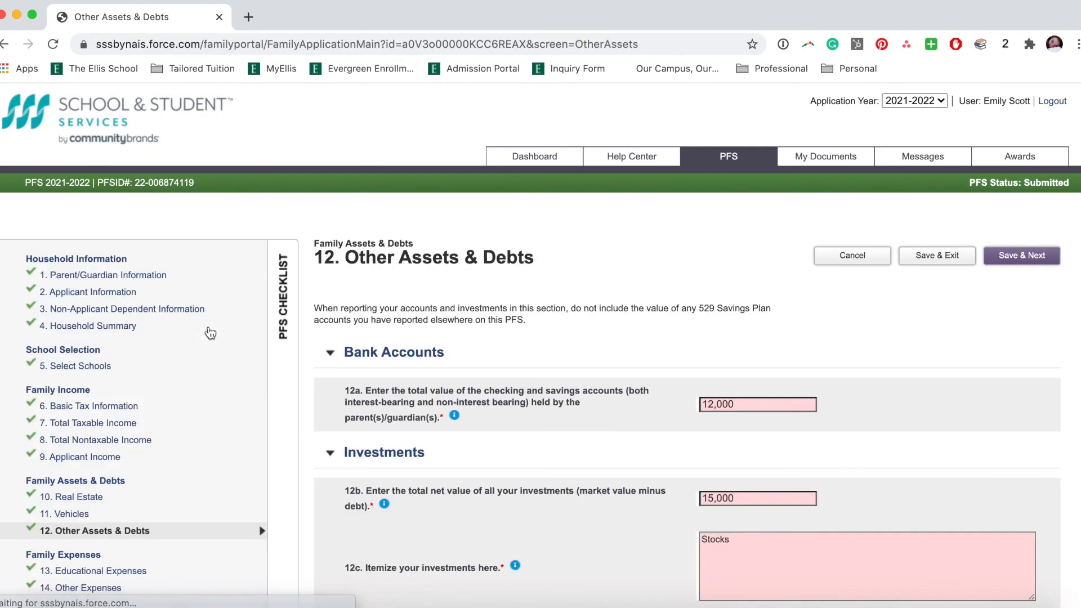
pyautogui.scroll(-3, 598, 517)
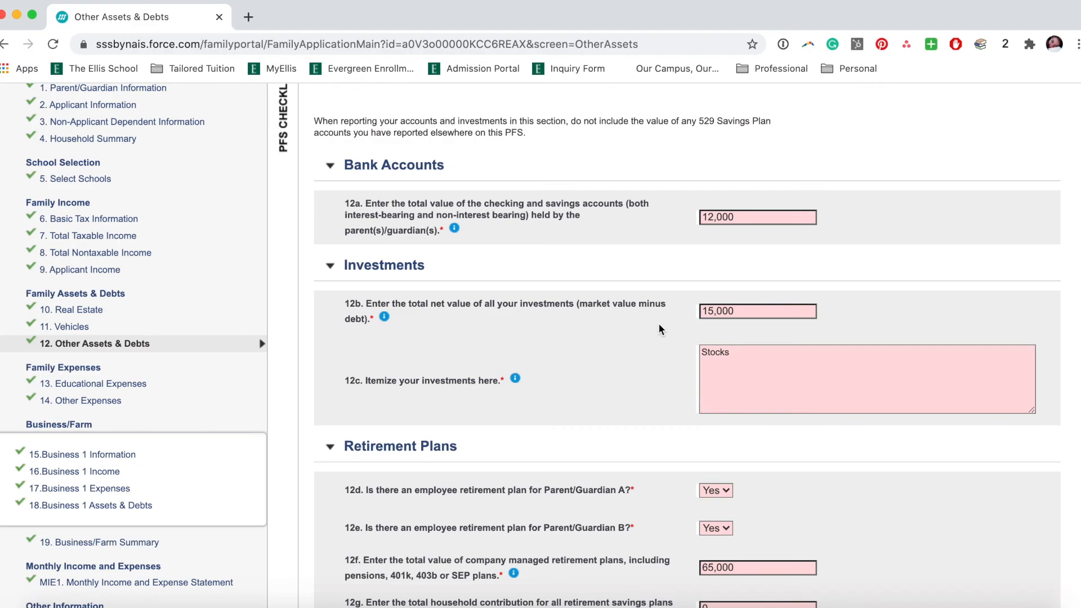
pyautogui.moveTo(386, 318)
pyautogui.scroll(-3, 711, 363)
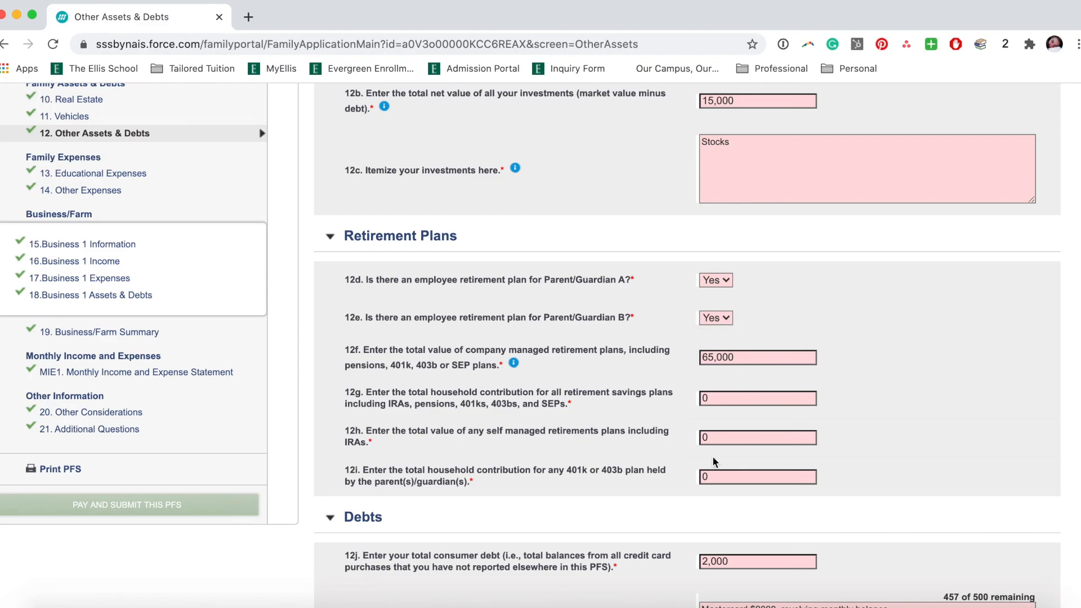
pyautogui.scroll(-2, 713, 458)
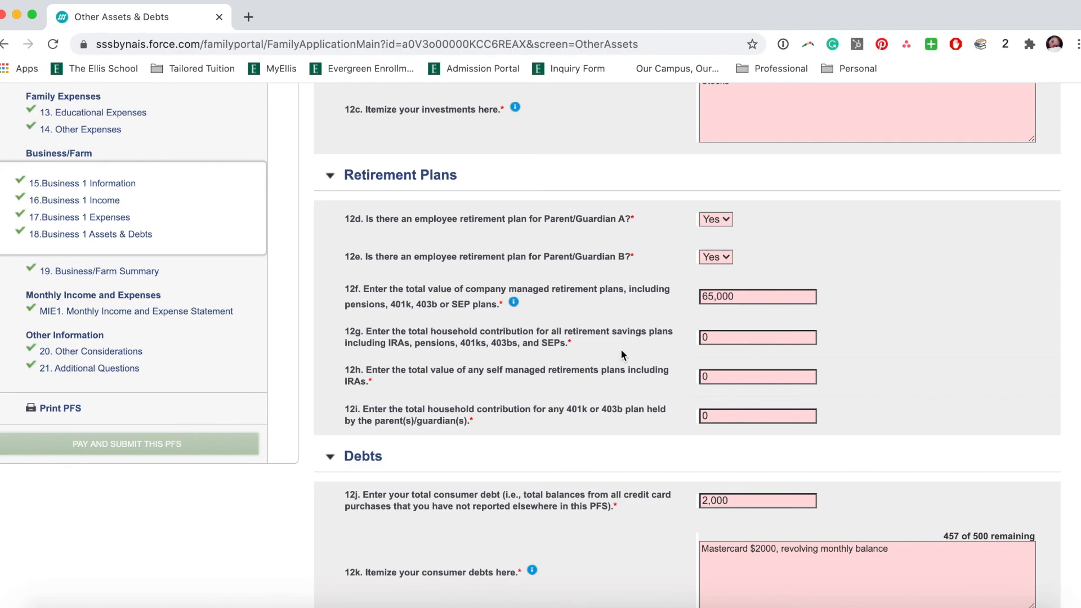
# Examine the Debts questions 12j through 12p, looking back at the Retirement Plans questions in between.
pyautogui.scroll(-8, 621, 350)
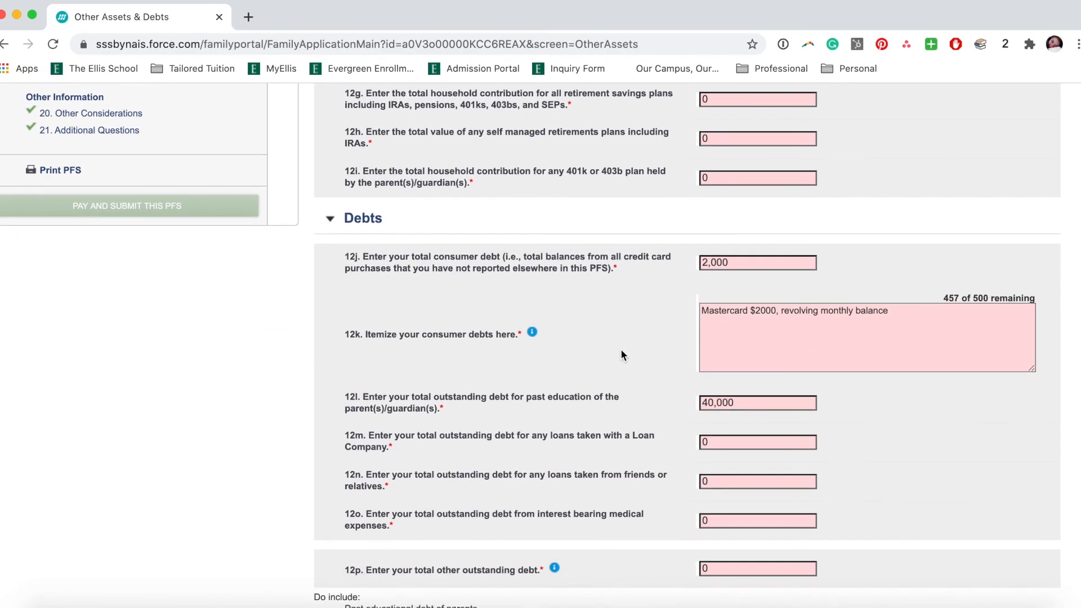
pyautogui.scroll(-1, 621, 355)
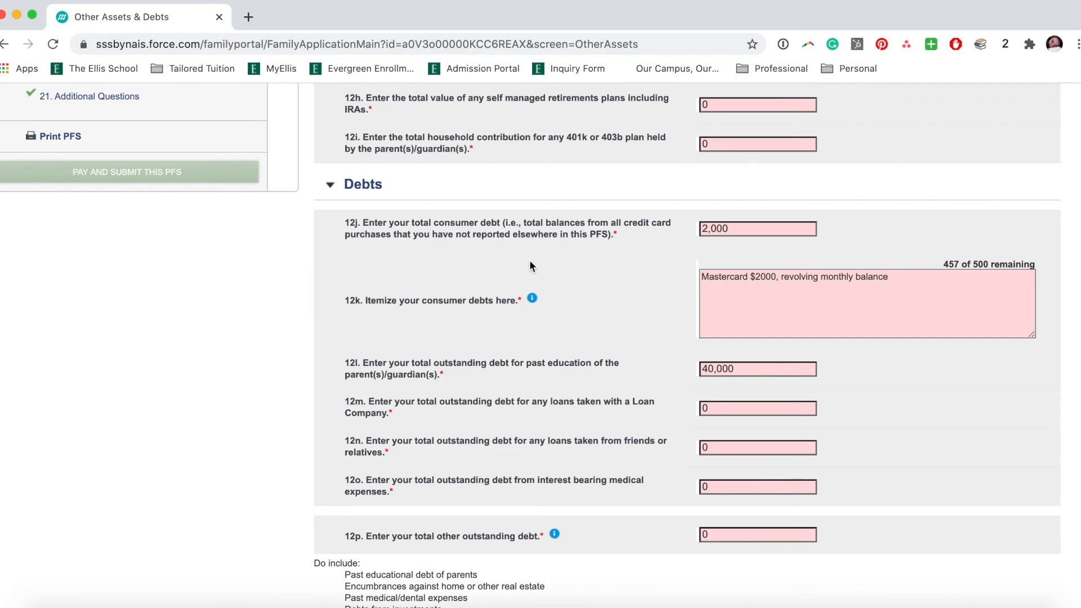
pyautogui.scroll(7, 530, 266)
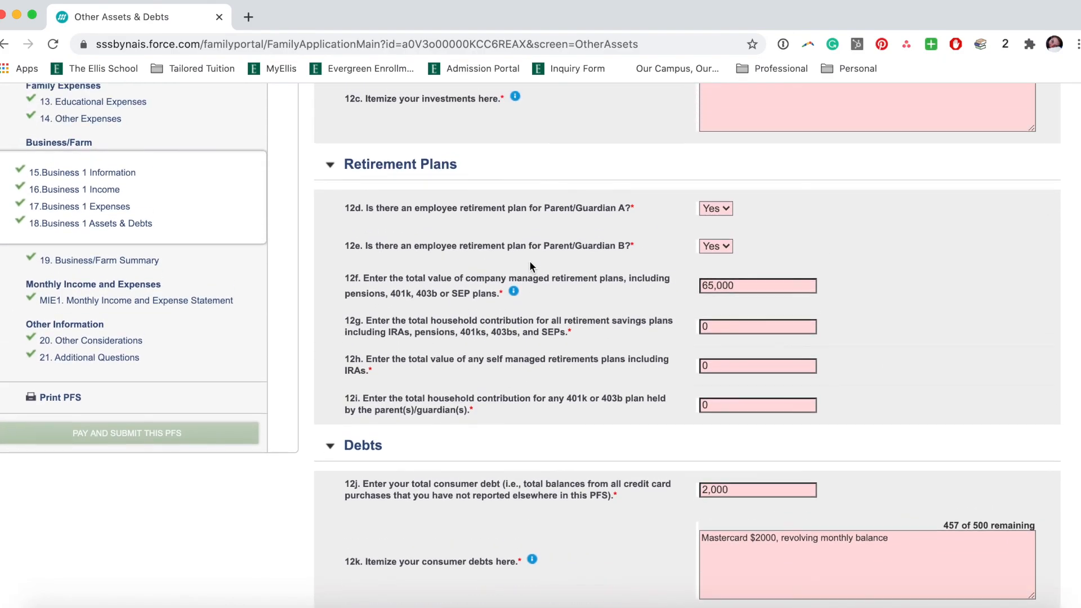
pyautogui.scroll(-6, 529, 265)
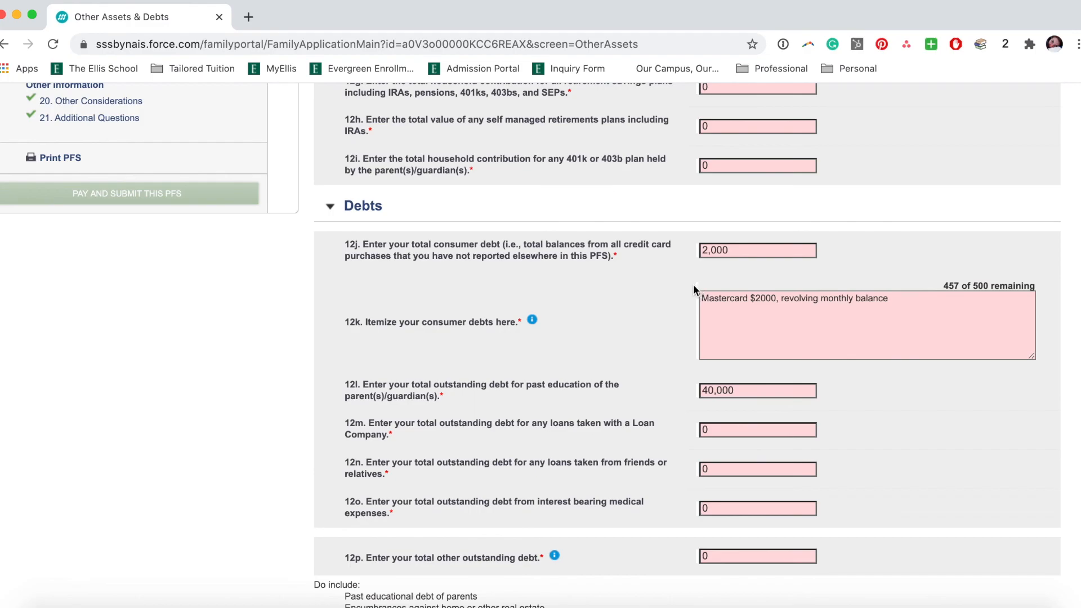
pyautogui.scroll(2, 506, 246)
pyautogui.scroll(-2, 506, 246)
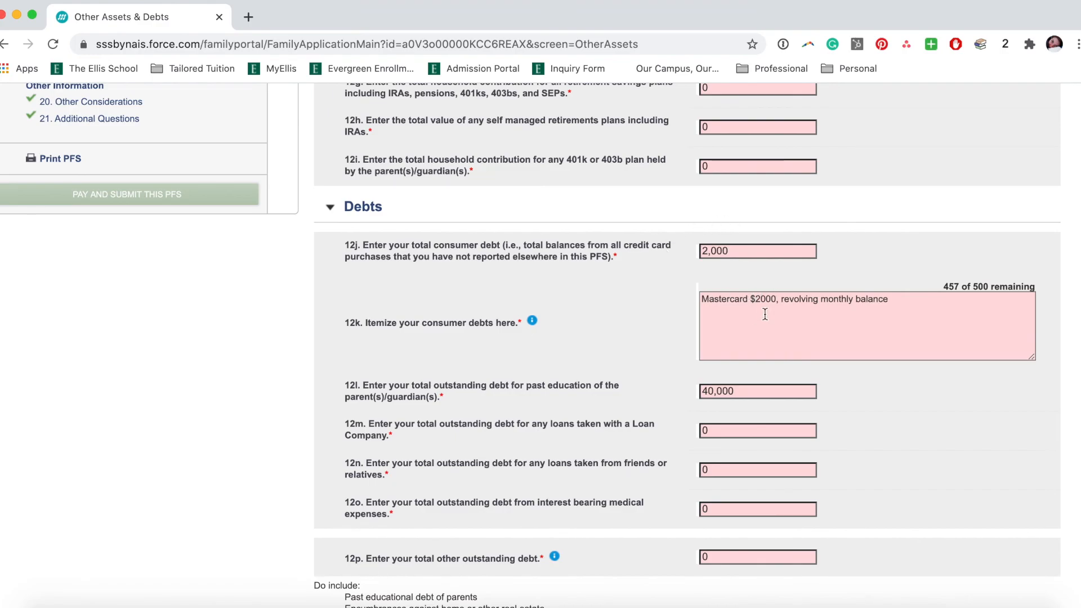
# Examine the remaining Debts questions through 12r, including the lists of what to include and not include as other outstanding debt.
pyautogui.scroll(-2, 760, 310)
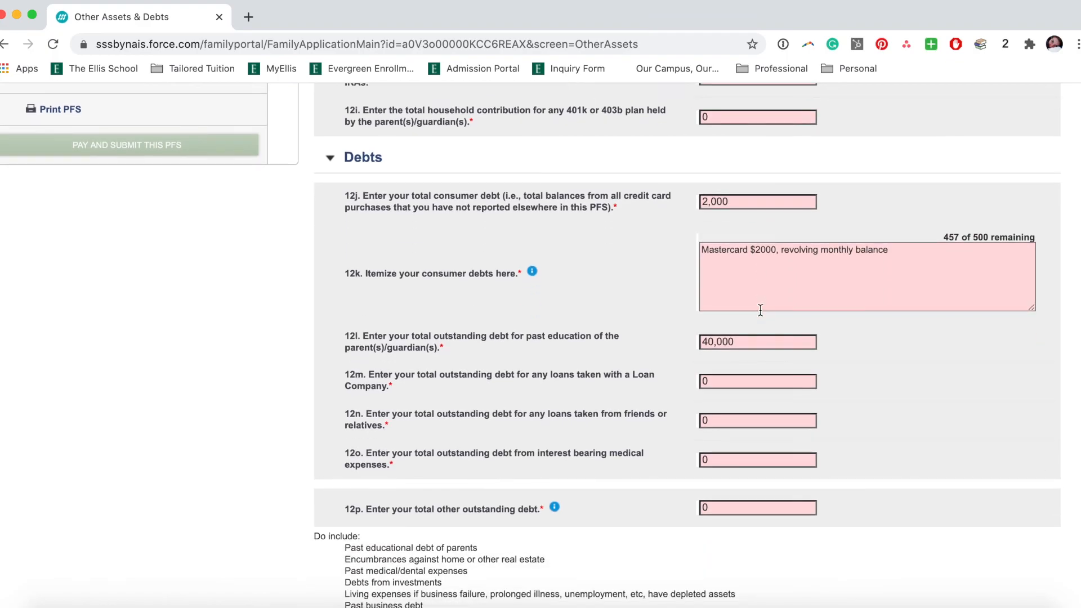
pyautogui.scroll(-3, 760, 310)
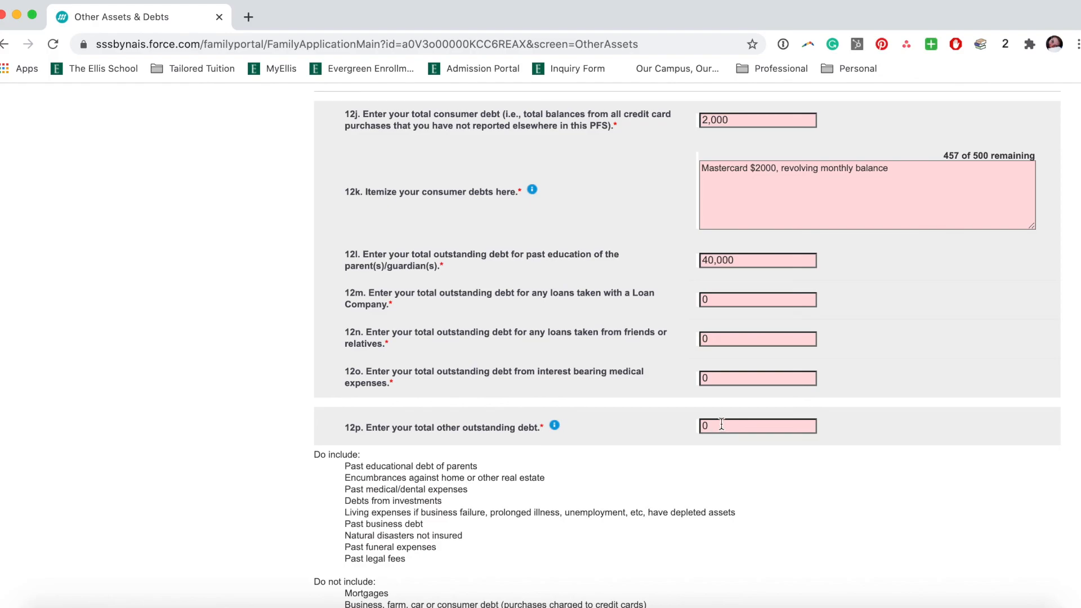
pyautogui.scroll(-5, 721, 422)
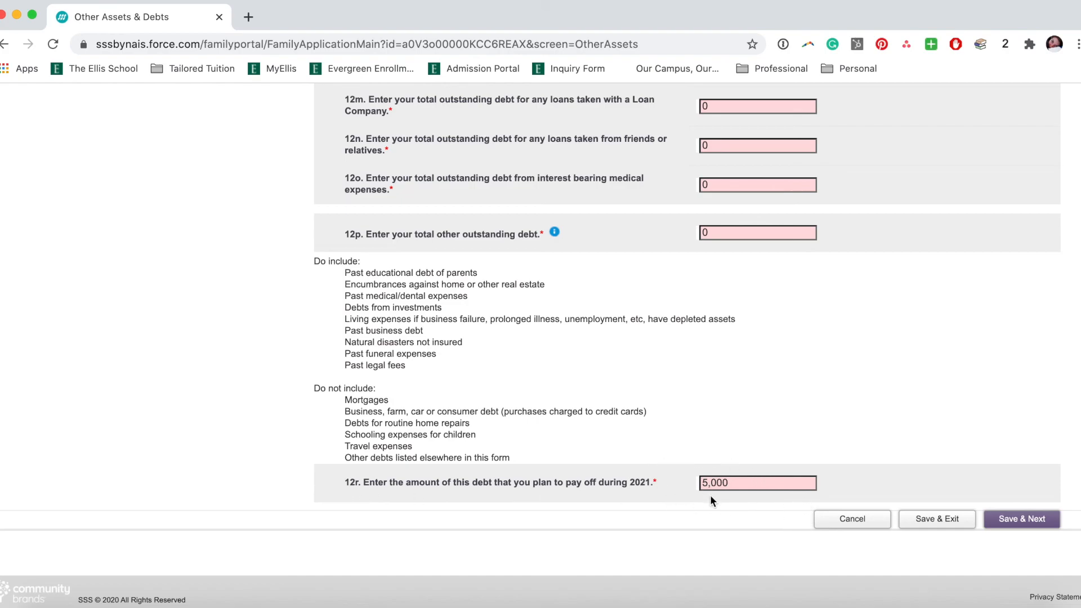
pyautogui.scroll(5, 748, 438)
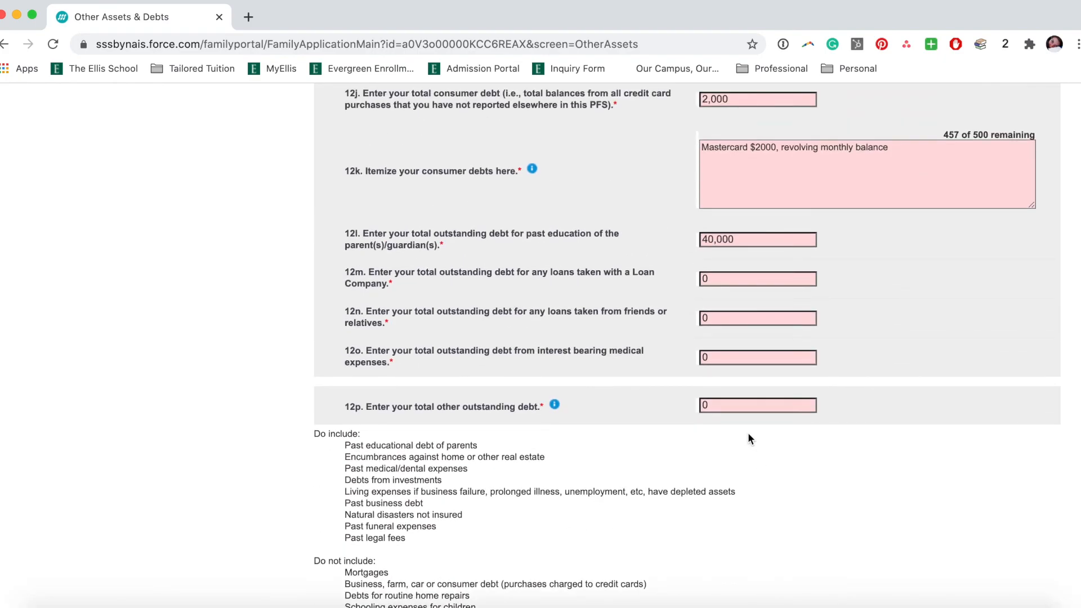
pyautogui.scroll(-5, 748, 438)
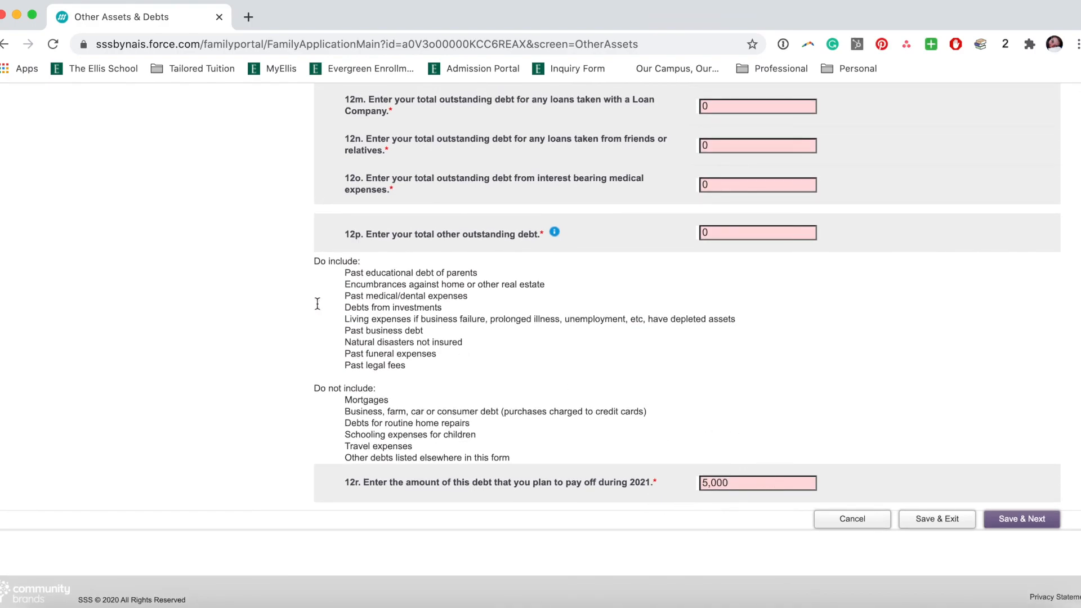
# Open section 13, Educational Expenses, and examine questions 13a and 13b and Applicant 1's enrollment, cost and tuition contribution questions for 2020-21.
pyautogui.scroll(20, 284, 282)
pyautogui.scroll(-3, 286, 290)
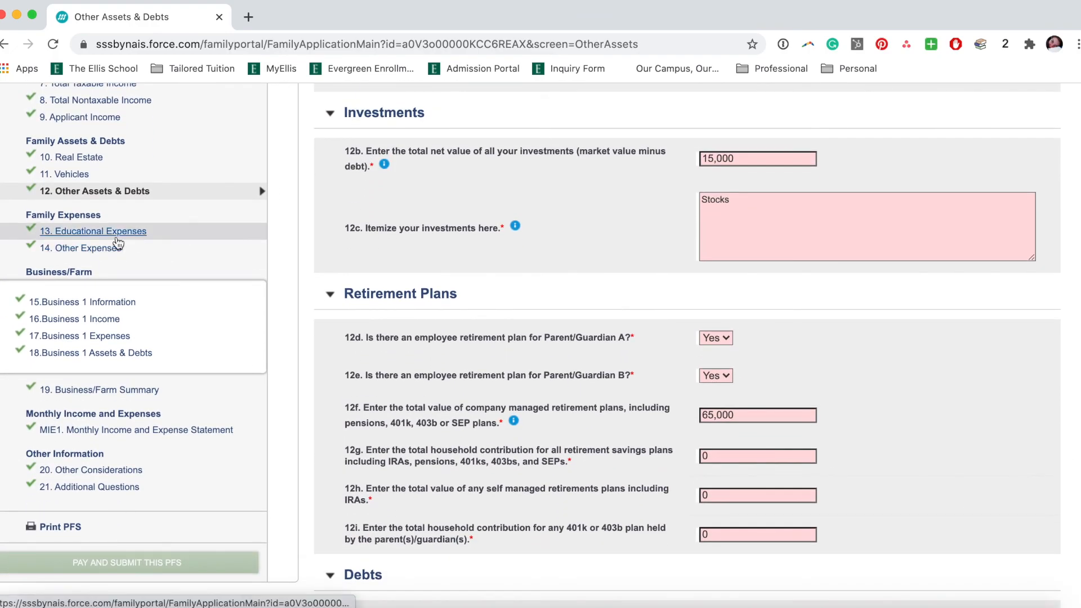
pyautogui.click(116, 235)
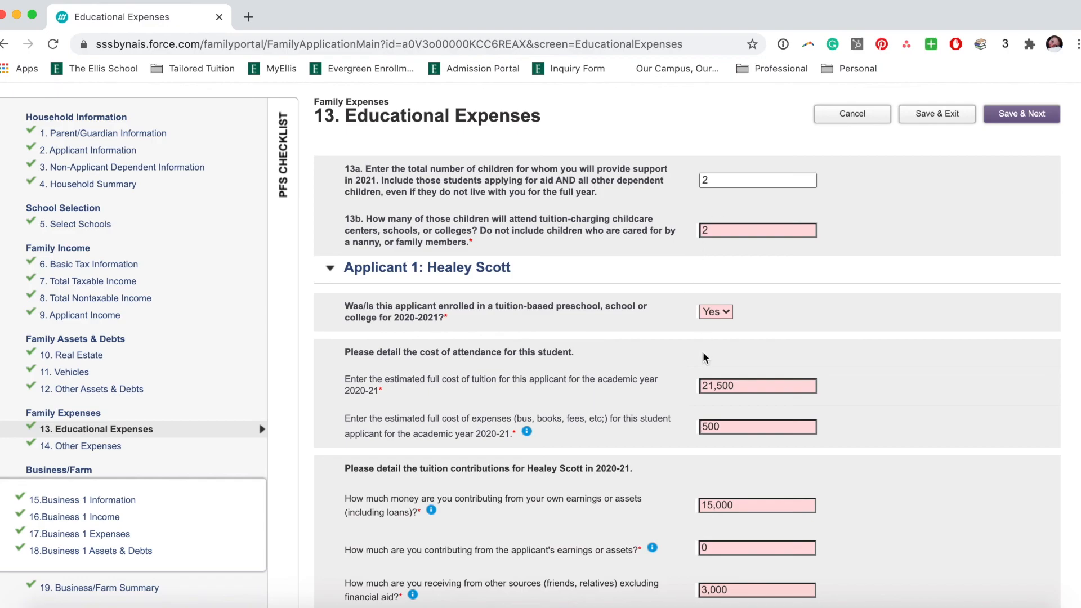
pyautogui.scroll(-3, 703, 354)
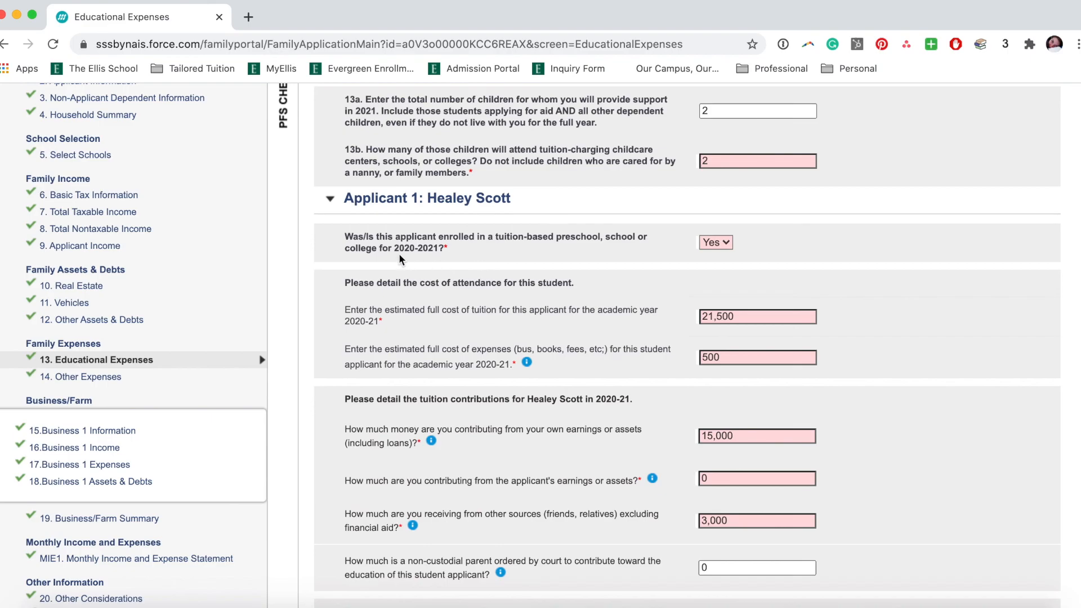
pyautogui.click(721, 246)
pyautogui.click(824, 251)
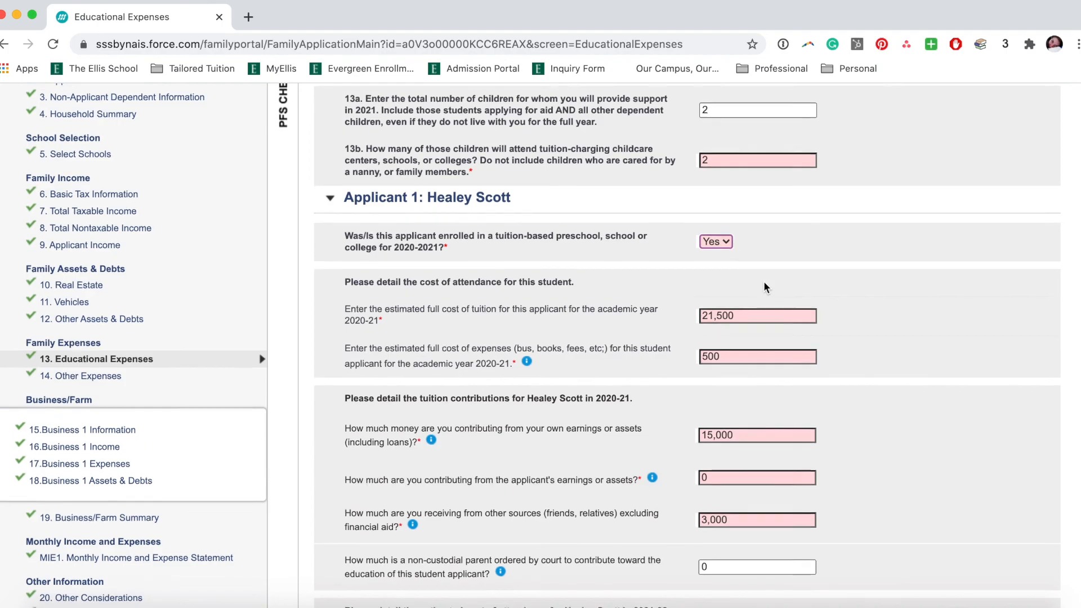
pyautogui.scroll(-2, 764, 287)
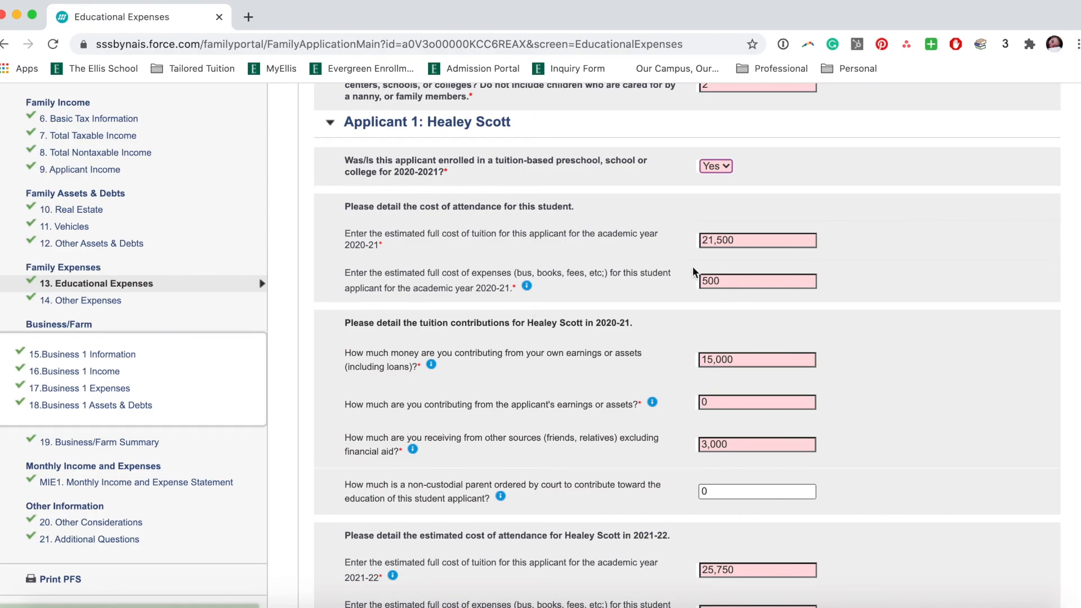
pyautogui.scroll(-3, 602, 324)
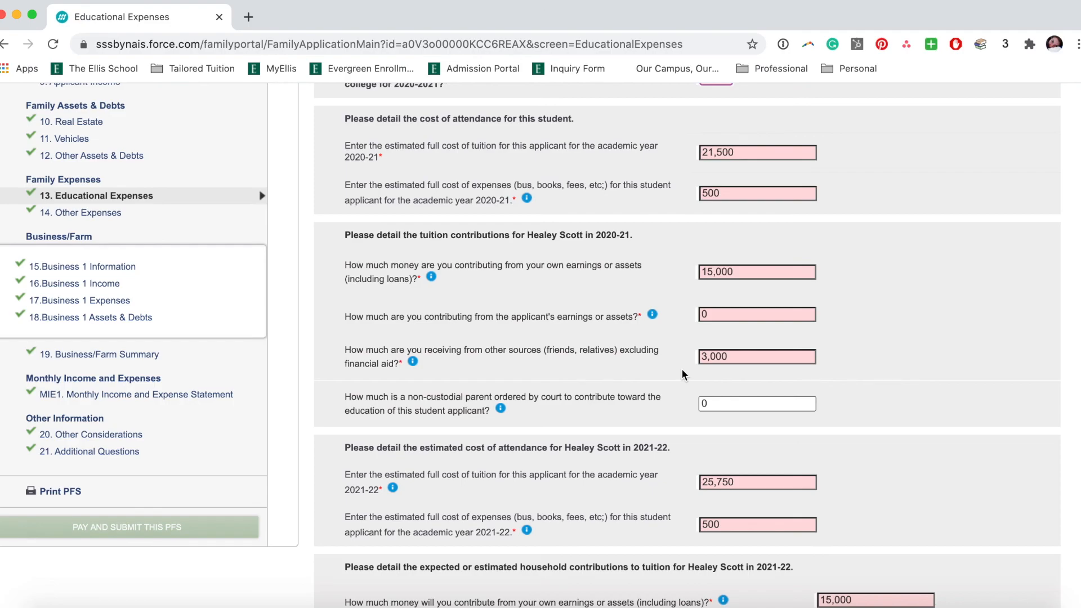
# Examine Applicant 1's estimated cost of attendance and expected household tuition contributions for 2021-22.
pyautogui.scroll(-5, 681, 371)
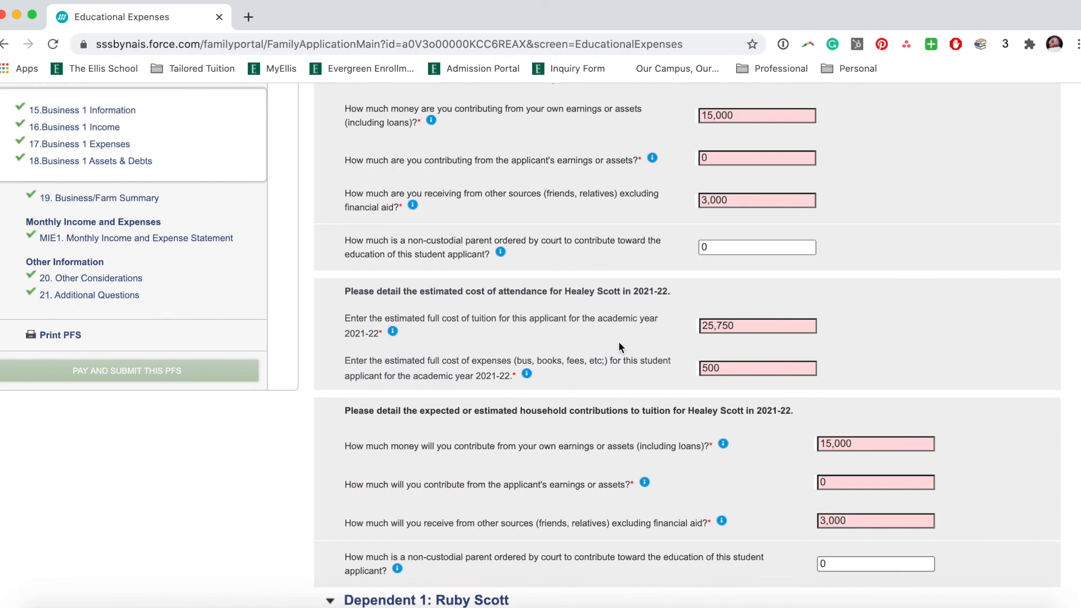
pyautogui.moveTo(693, 283); pyautogui.dragTo(344, 294)
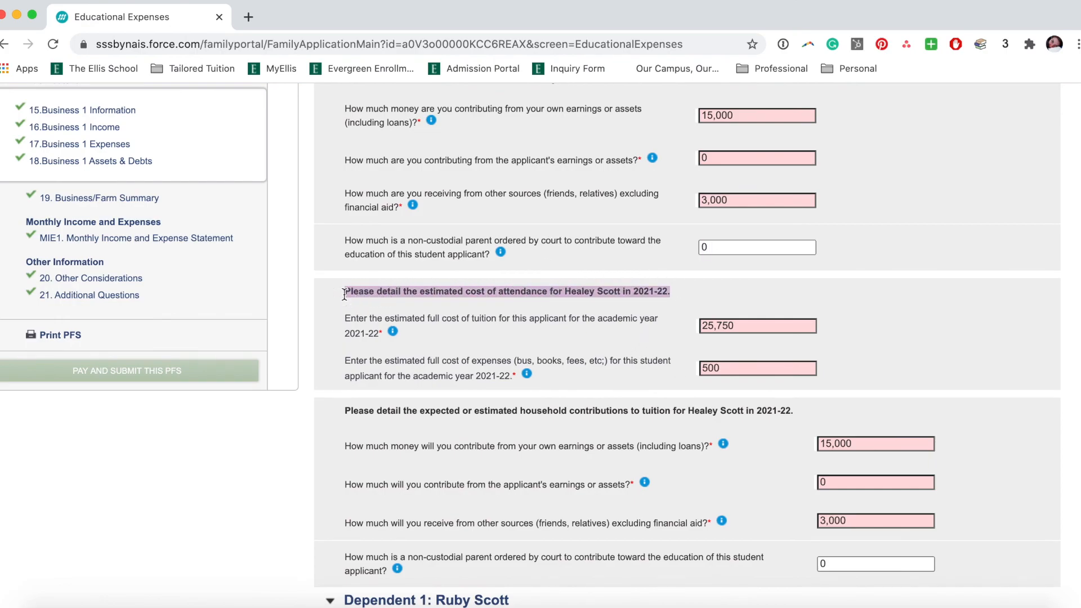
pyautogui.click(516, 337)
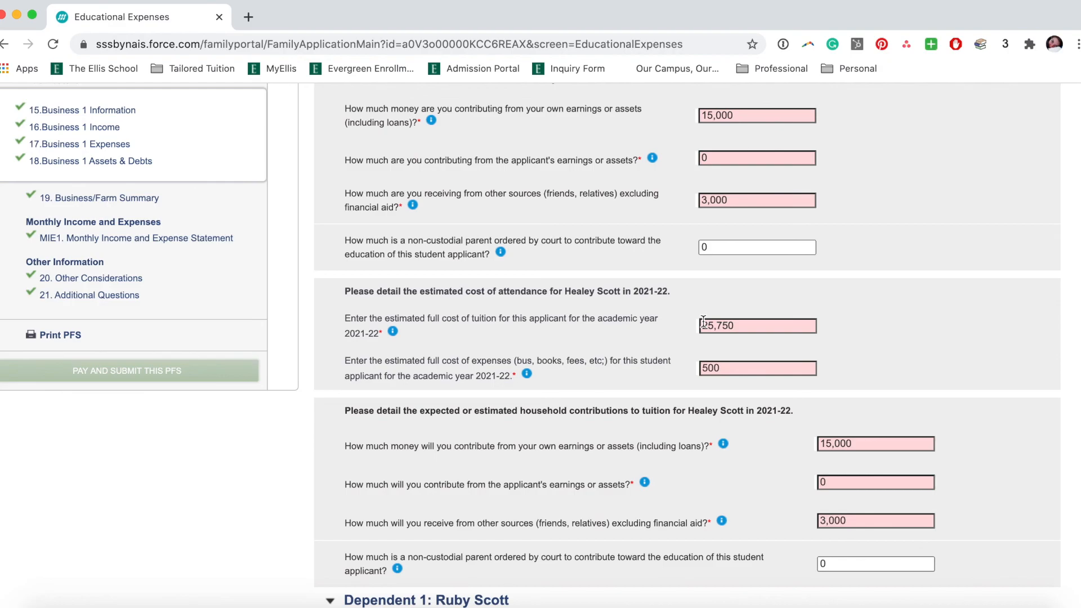
pyautogui.scroll(-5, 643, 488)
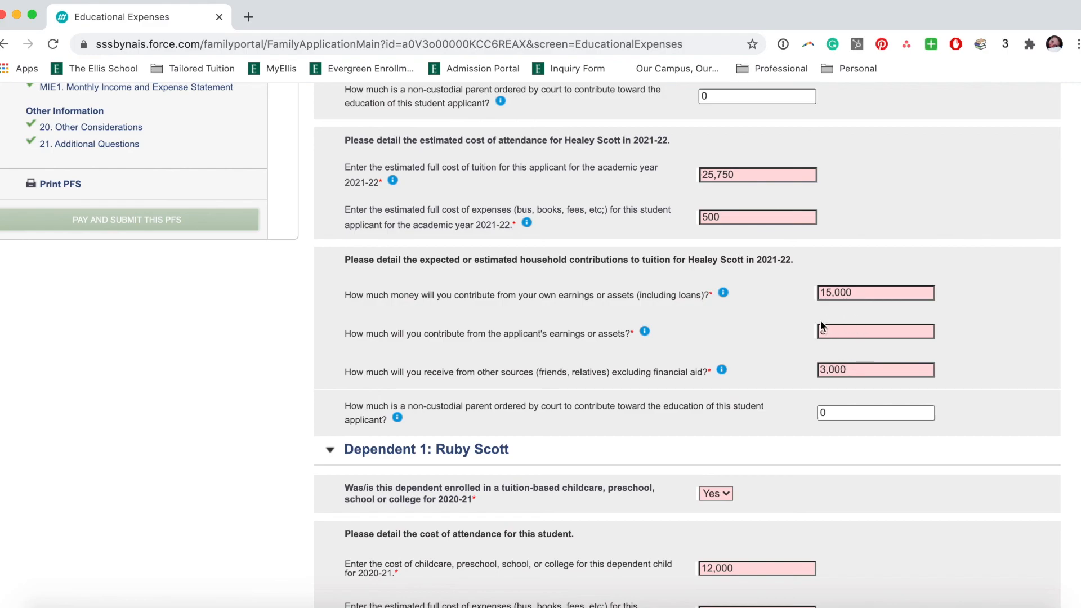
# Examine Dependent 1's enrollment, cost and household contribution questions for 2020-21 and 2021-22, ending with the 2021-22 enrollment plans.
pyautogui.scroll(-3, 717, 388)
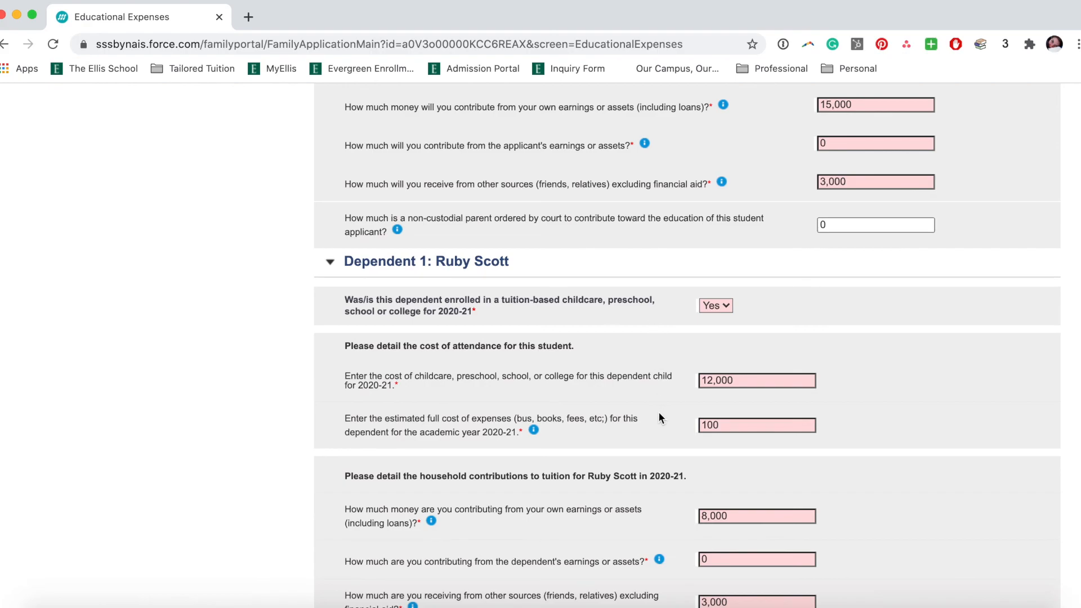
pyautogui.scroll(-1, 658, 414)
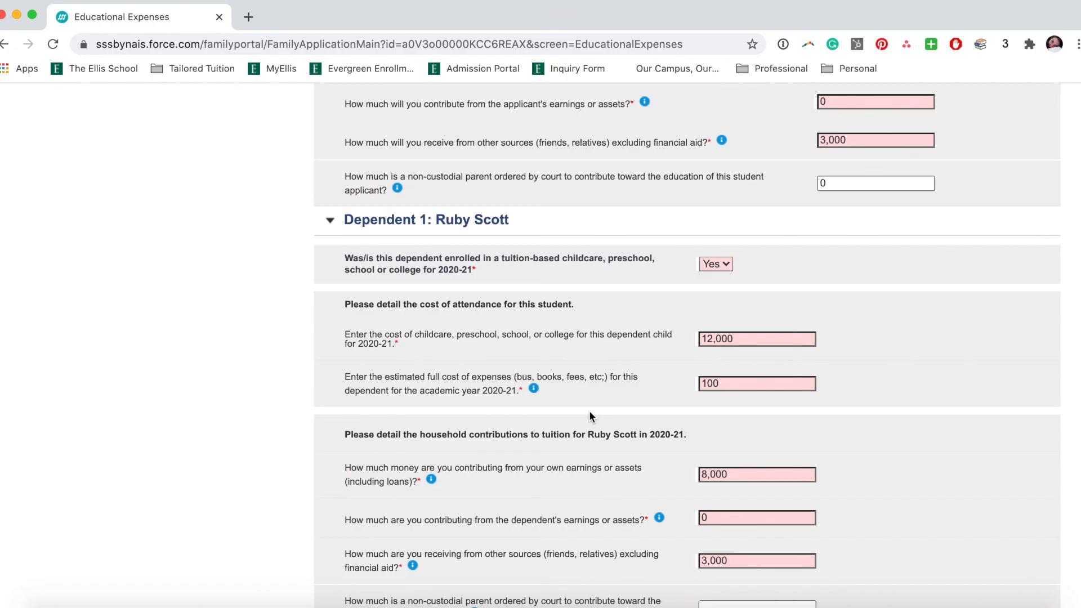
pyautogui.scroll(-6, 590, 417)
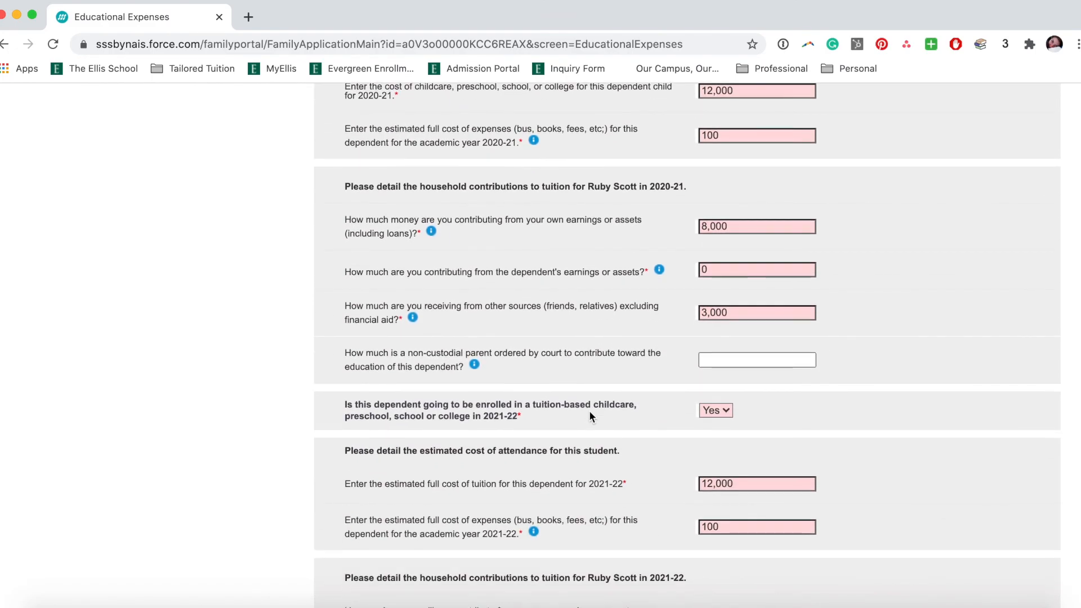
pyautogui.scroll(-4, 589, 414)
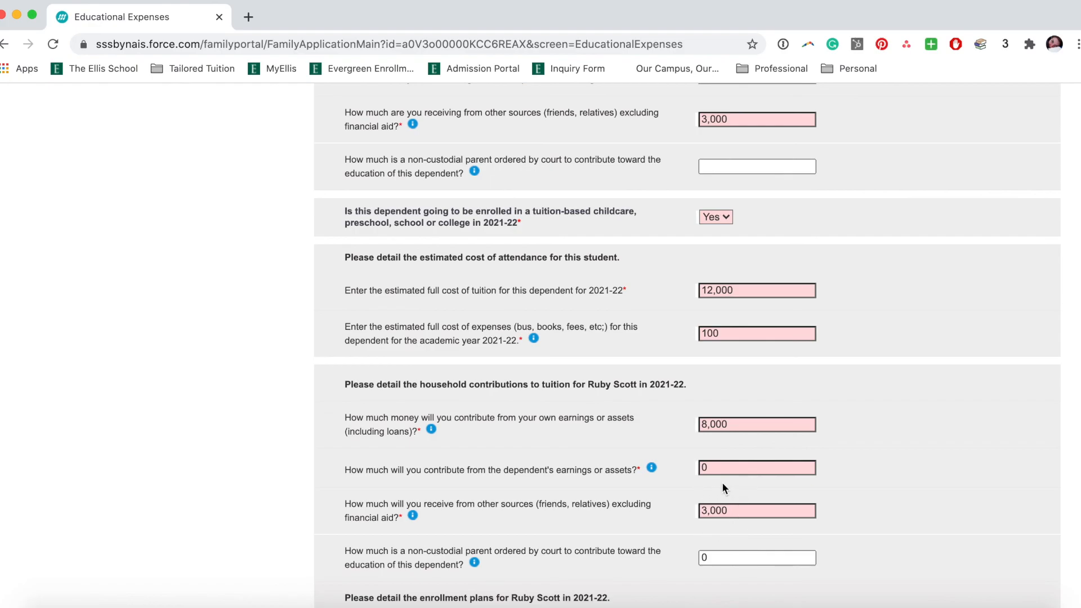
pyautogui.scroll(-5, 726, 524)
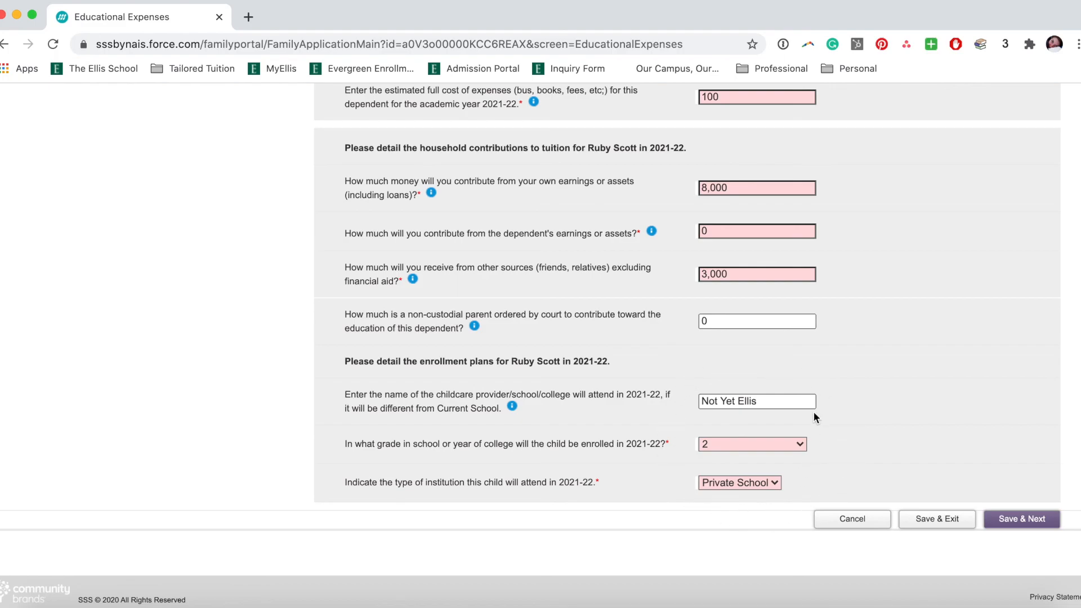
# Return to the start of Educational Expenses and look again at questions 13a and 13b and Applicant 1's 2020-21 costs.
pyautogui.scroll(12, 512, 410)
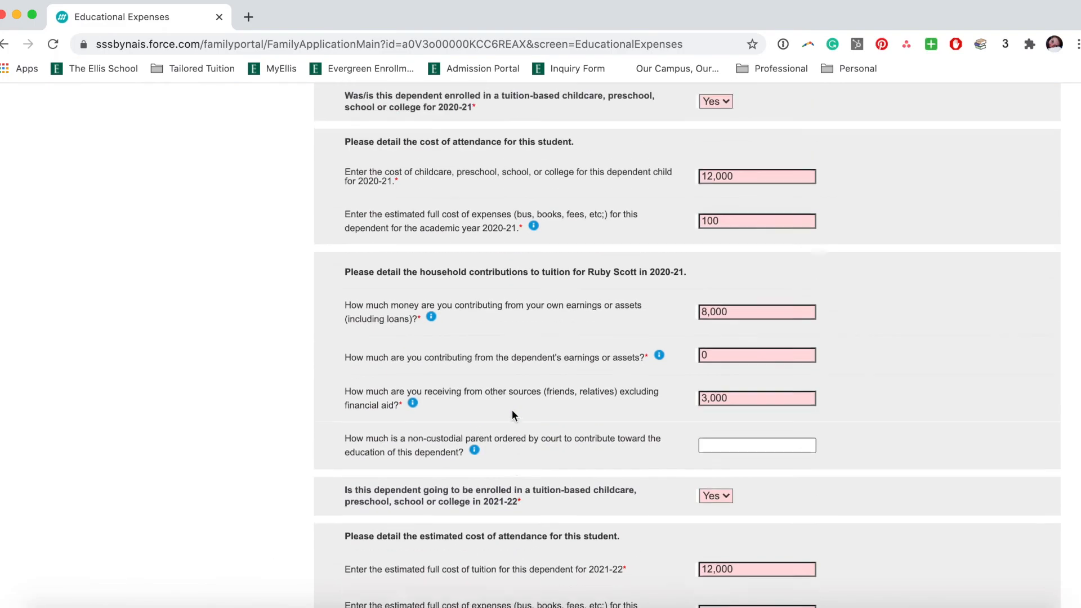
pyautogui.scroll(10, 511, 409)
pyautogui.scroll(-2, 512, 410)
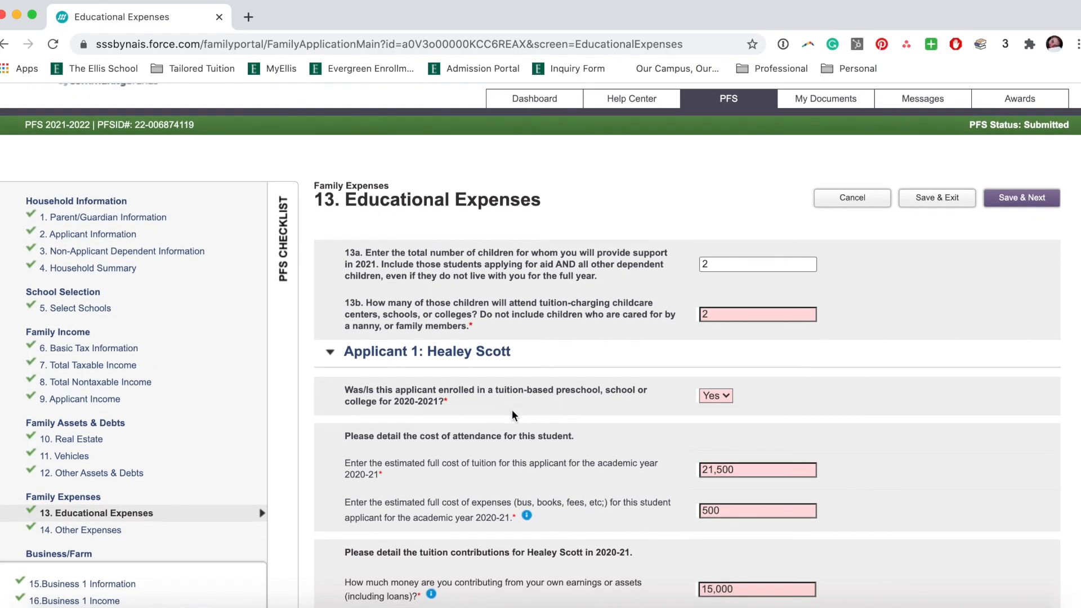
pyautogui.scroll(-1, 512, 415)
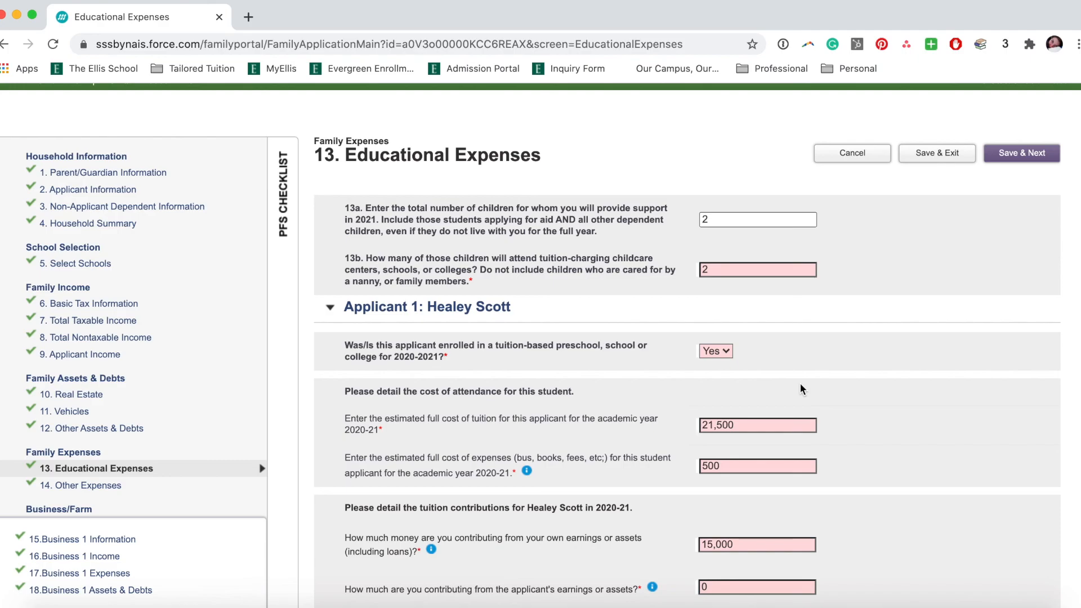
pyautogui.scroll(-2, 385, 417)
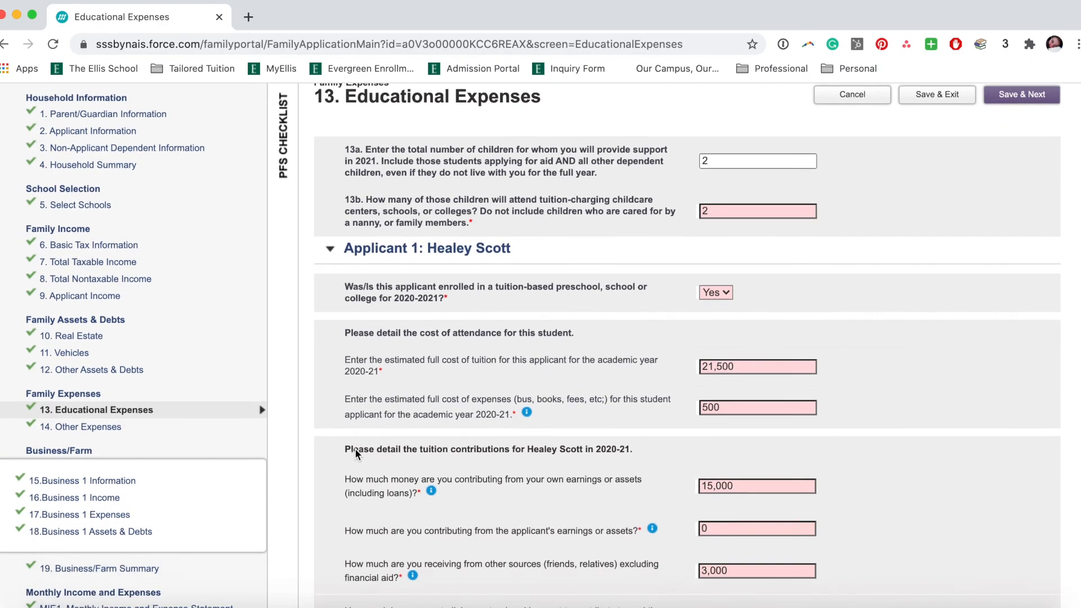
# Open section 14, Other Expenses, and examine the Health Expenses questions 14a through 14e, including the itemized expense explanation.
pyautogui.click(73, 415)
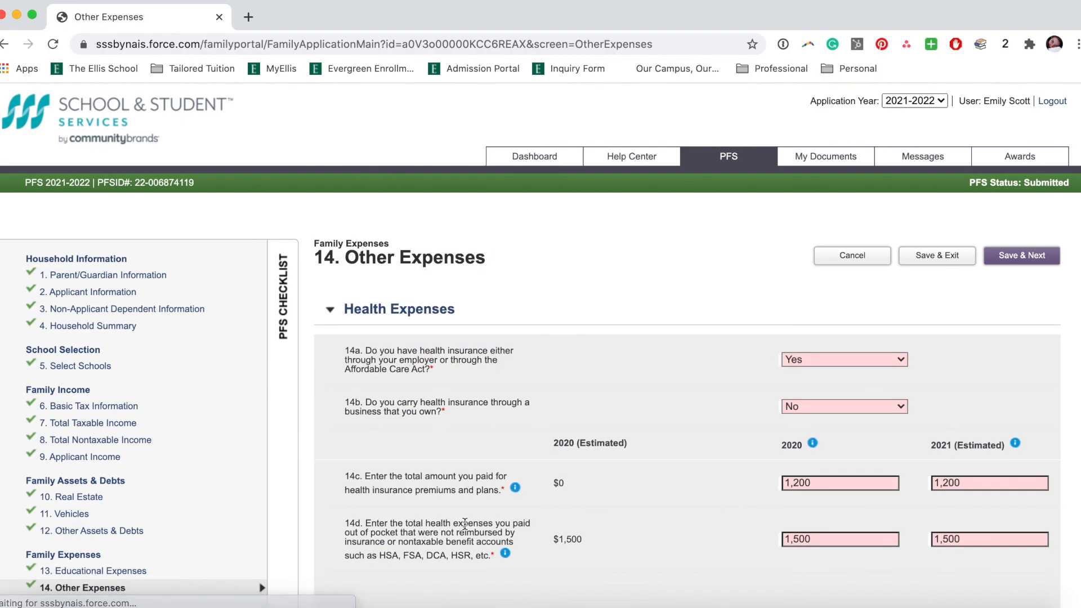
pyautogui.scroll(-3, 465, 524)
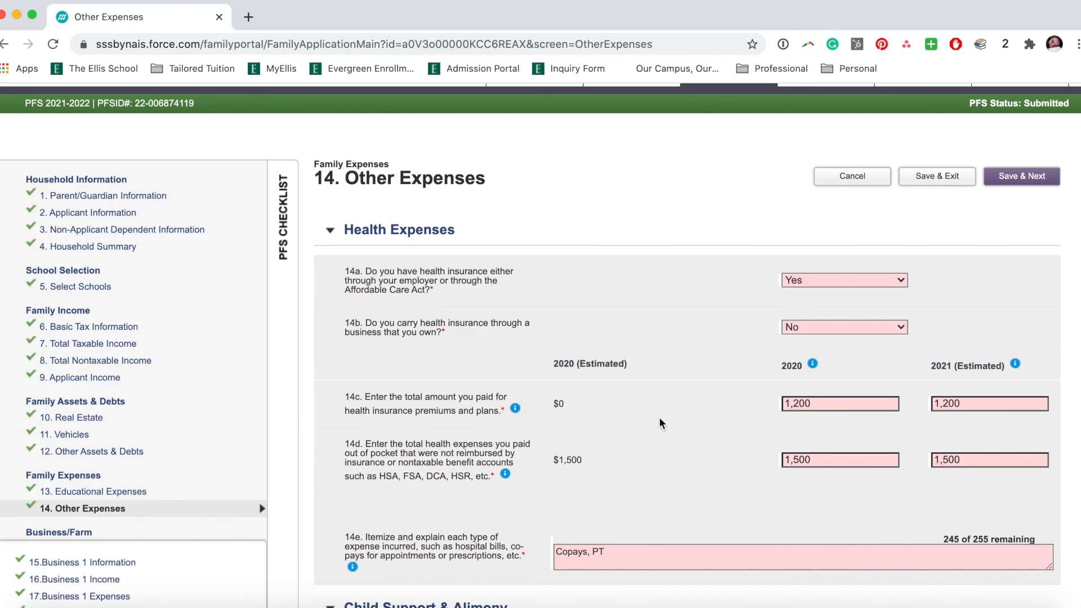
pyautogui.scroll(-2, 660, 419)
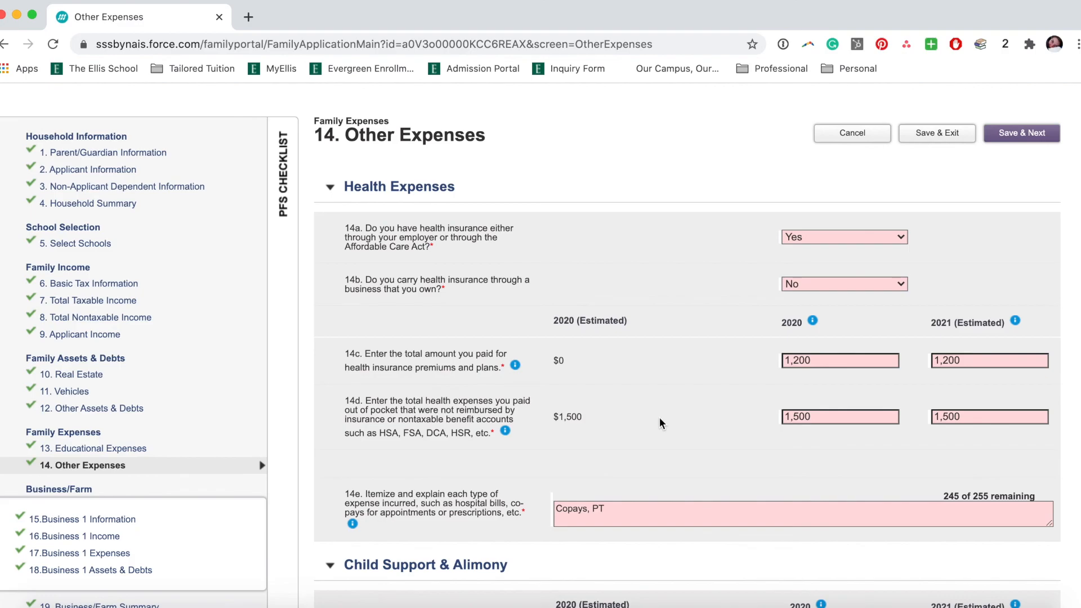
pyautogui.scroll(-2, 660, 418)
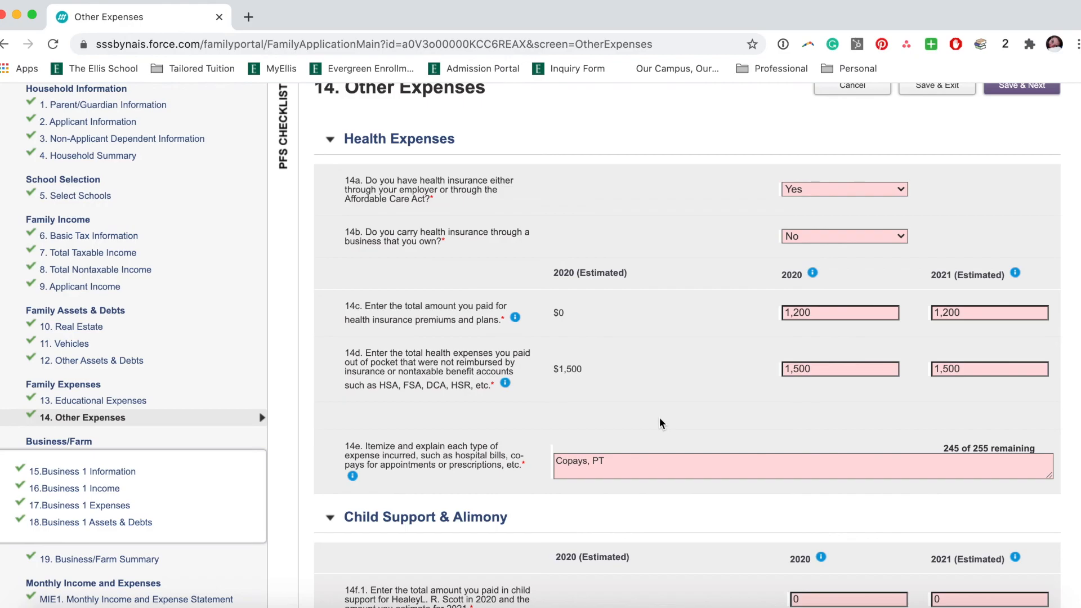
pyautogui.scroll(-2, 660, 419)
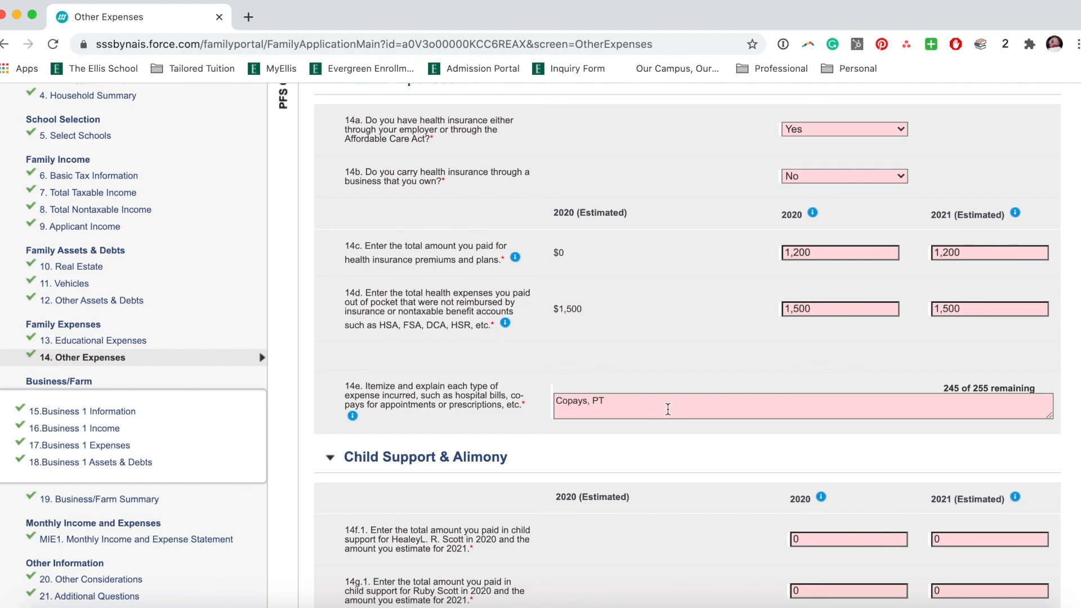
pyautogui.click(621, 402)
pyautogui.moveTo(553, 409); pyautogui.dragTo(554, 404)
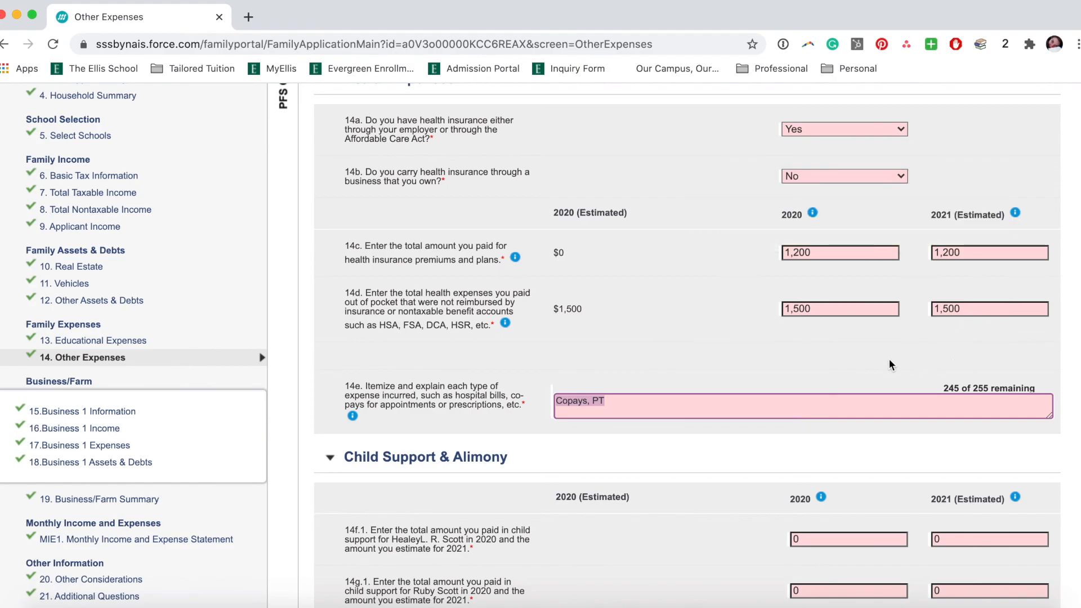
pyautogui.click(875, 365)
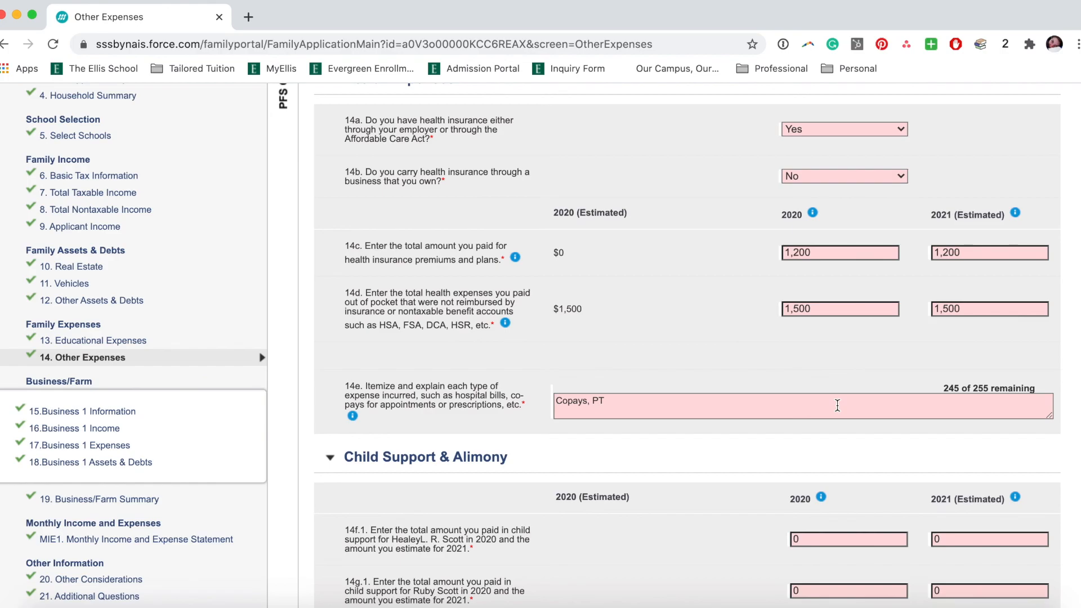
# Examine the Child Support & Alimony questions 14f through 14j and the utilities and charitable contribution questions 14k through 14m.
pyautogui.scroll(-4, 838, 405)
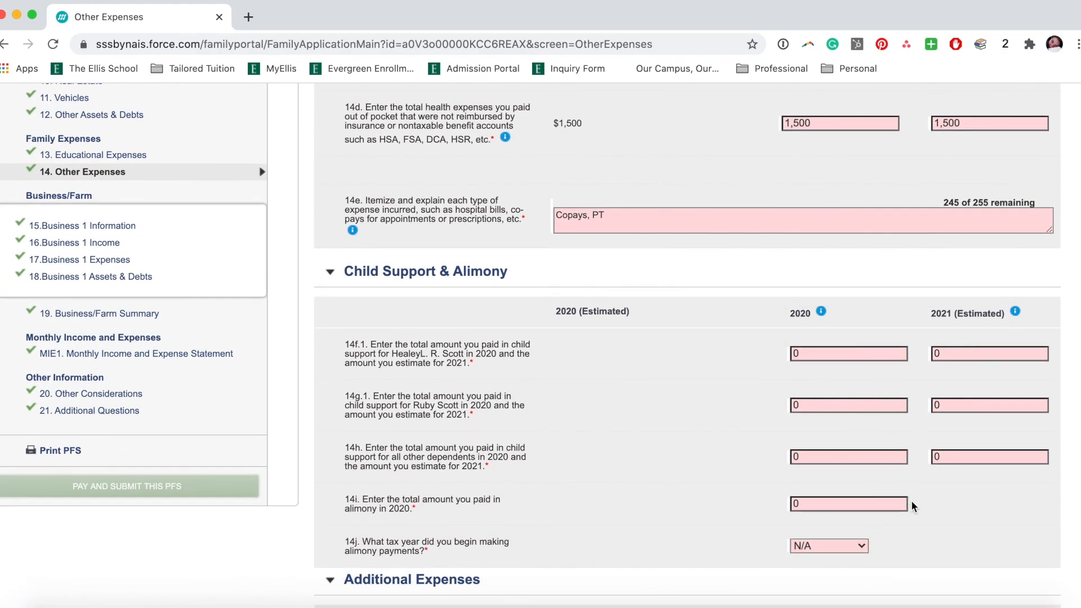
pyautogui.scroll(-1, 912, 505)
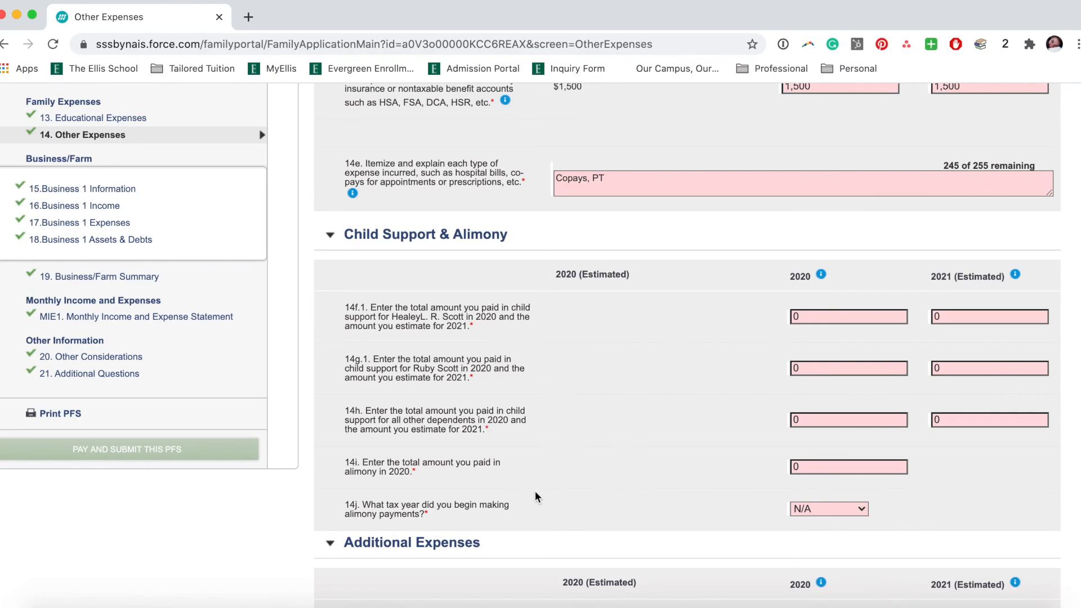
pyautogui.scroll(-5, 536, 492)
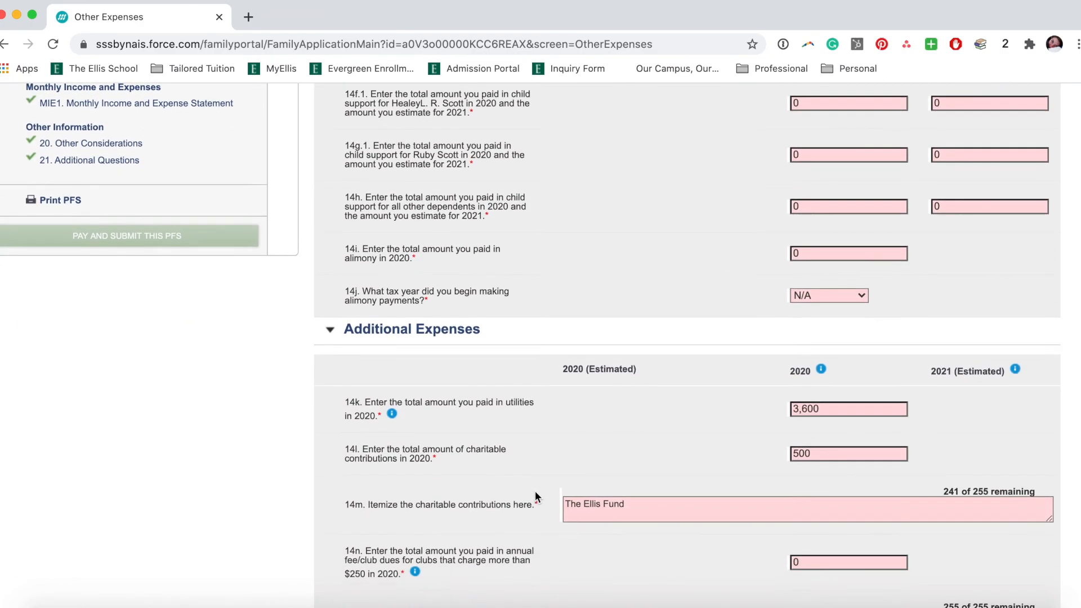
pyautogui.scroll(-3, 536, 496)
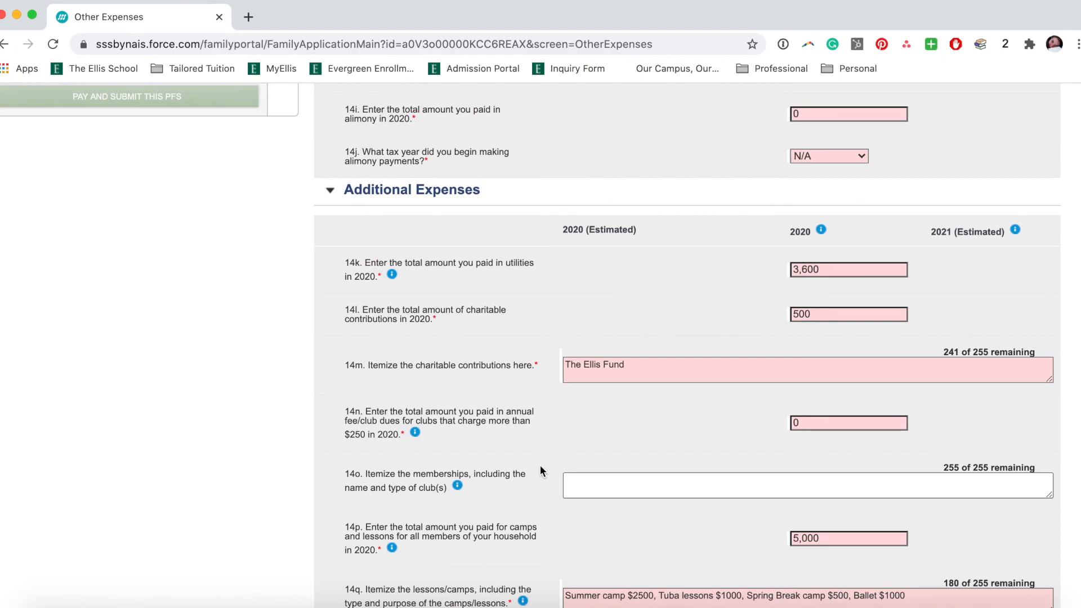
pyautogui.scroll(-1, 623, 399)
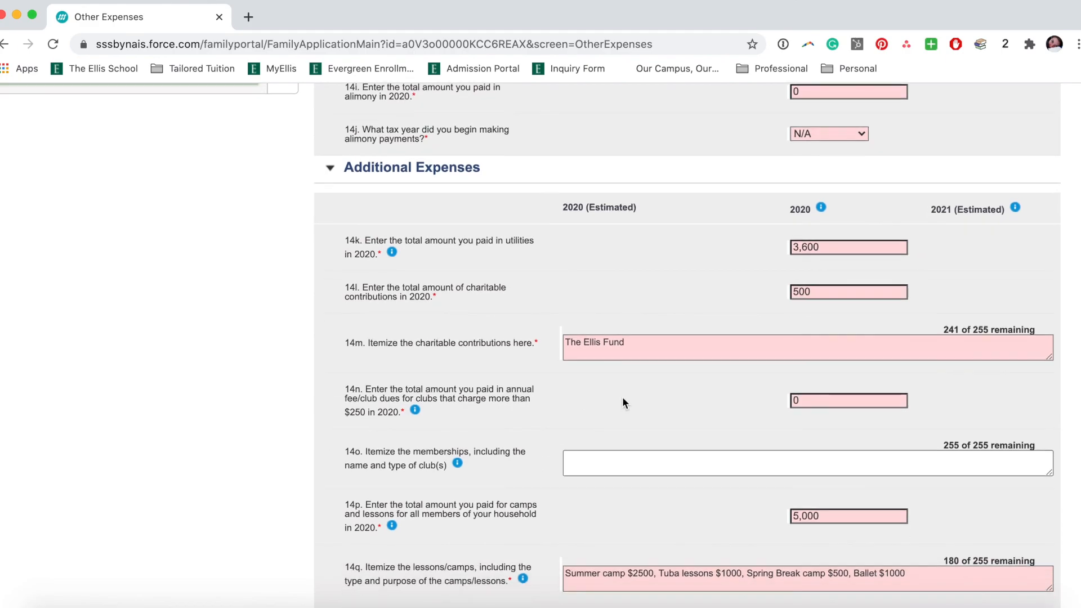
pyautogui.scroll(-1, 622, 402)
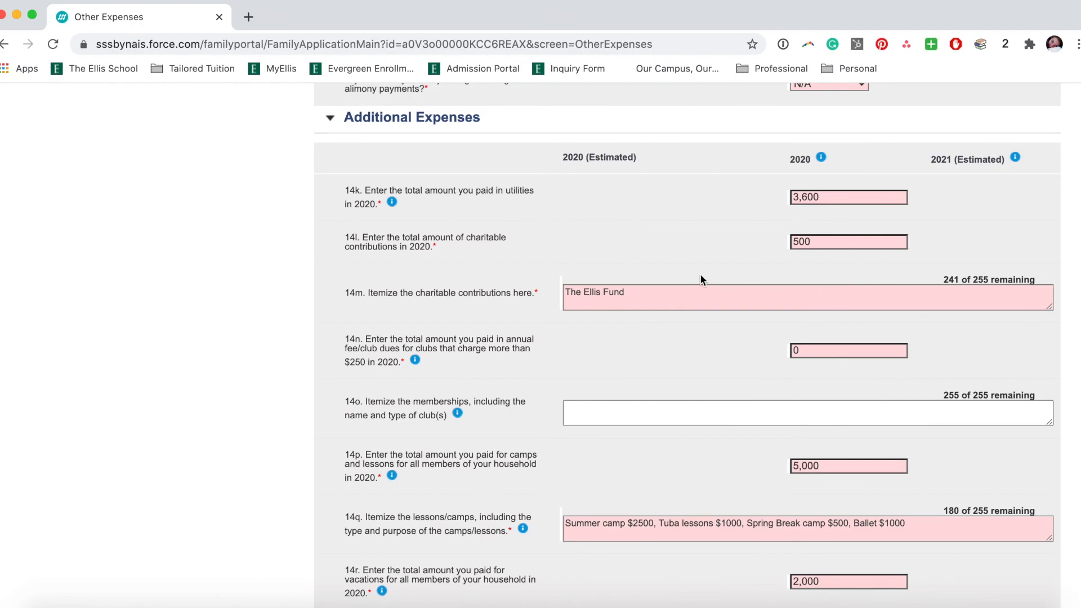
pyautogui.scroll(-2, 663, 329)
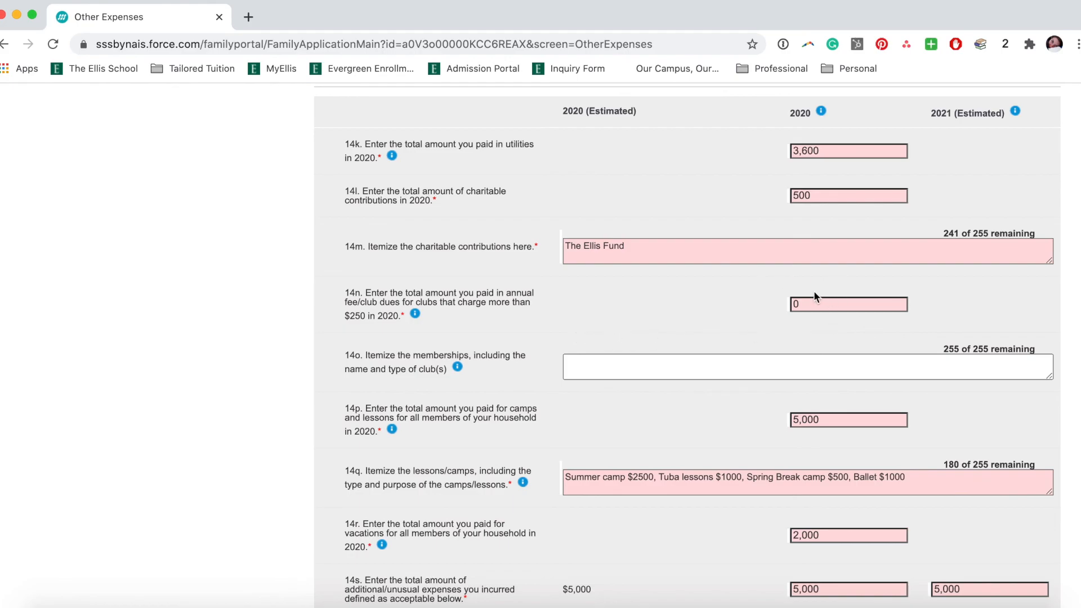
# Review the club membership questions 14n and 14o and the camps and lessons questions 14p and 14q.
pyautogui.click(595, 368)
pyautogui.scroll(-3, 596, 369)
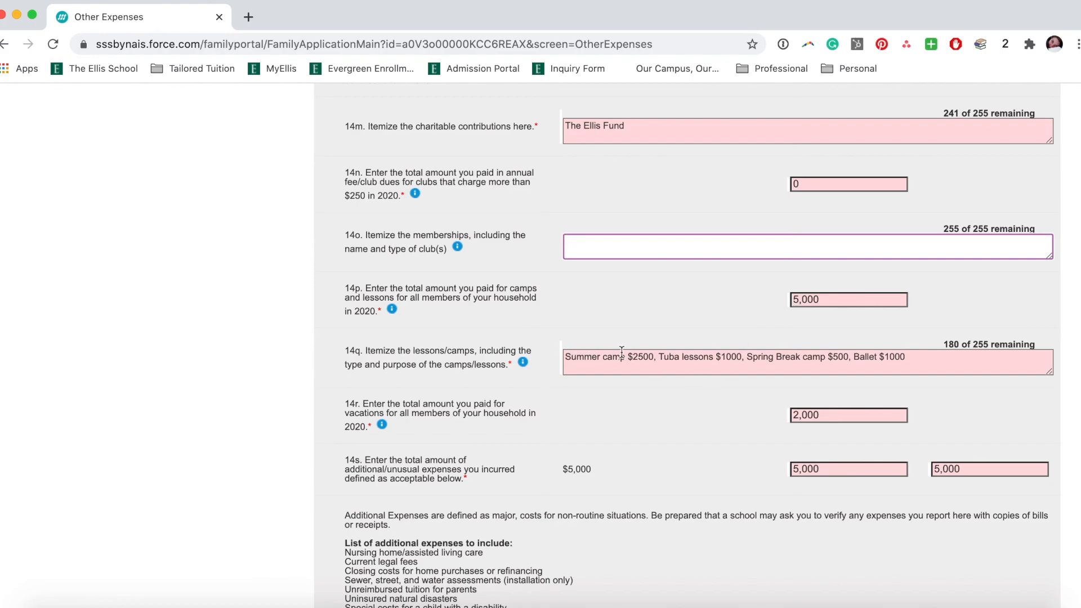
pyautogui.click(954, 356)
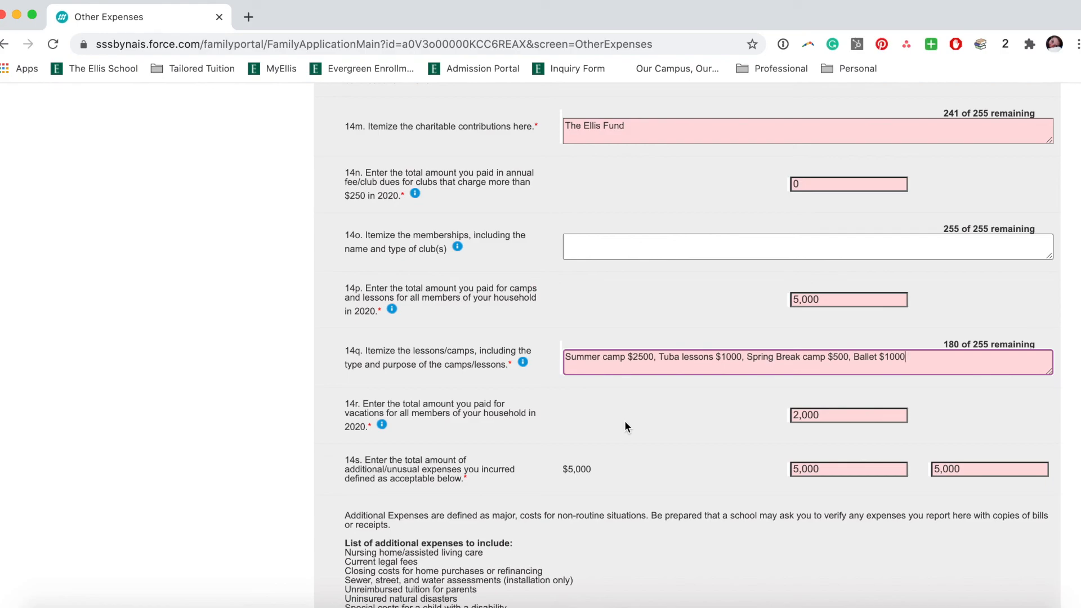
# Examine the vacation and additional expense questions 14r through 14t, including the lists of expenses to include and not include.
pyautogui.scroll(-2, 625, 426)
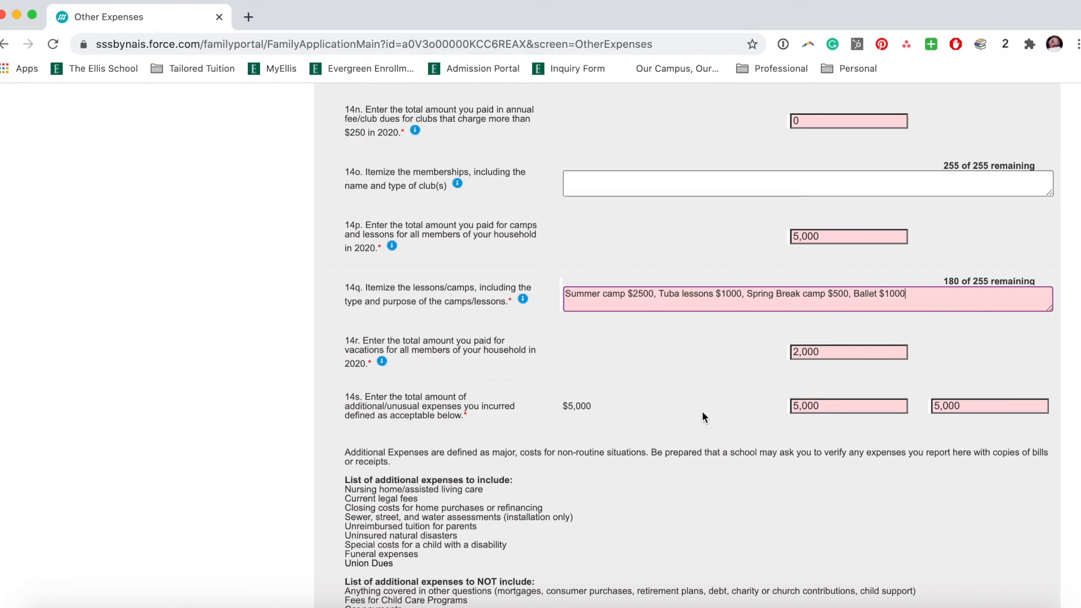
pyautogui.scroll(-1, 701, 417)
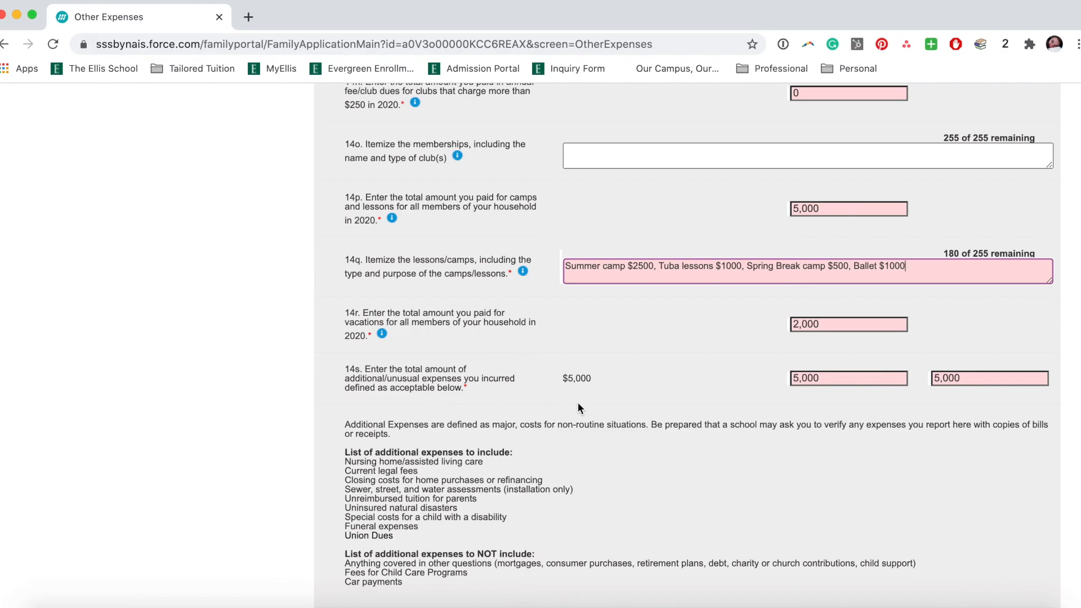
pyautogui.scroll(-1, 578, 402)
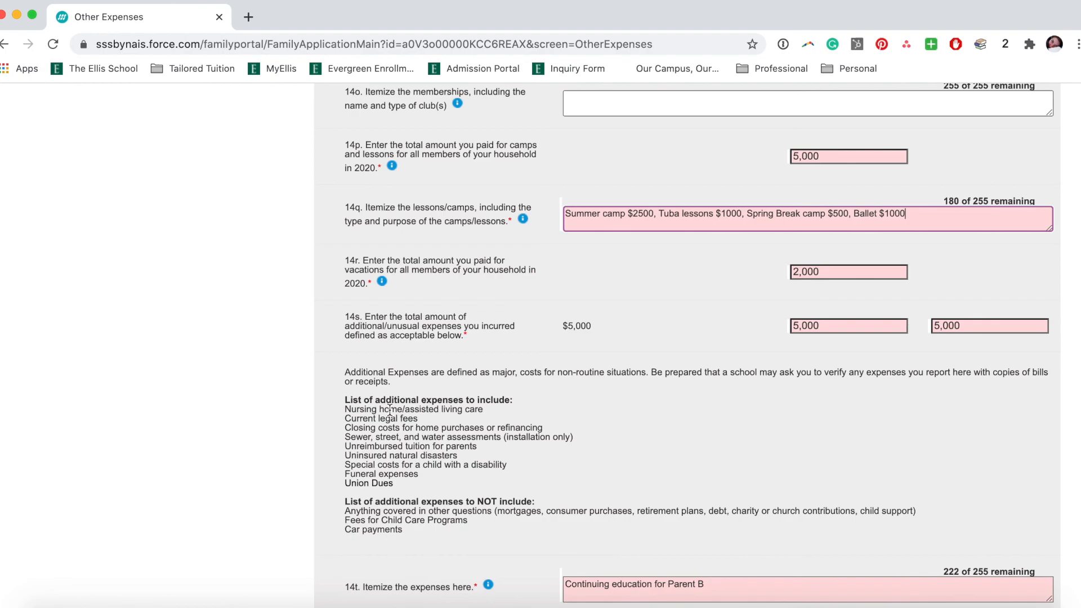
pyautogui.scroll(-3, 389, 409)
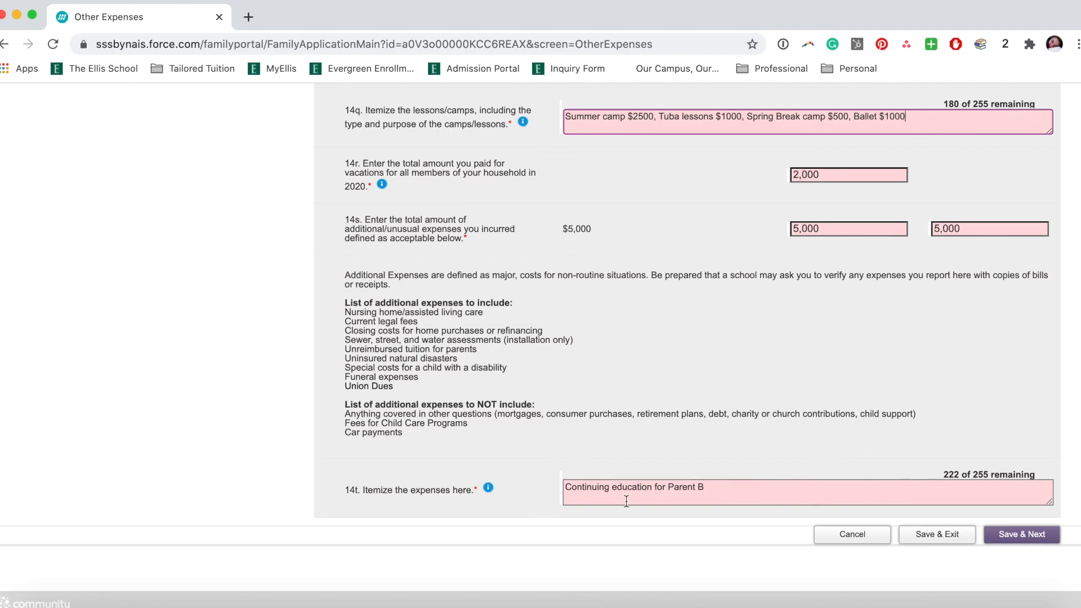
# Open section 15, Business 1 Information, and review questions 15a through 15l on ownership, address and service description.
pyautogui.scroll(15, 446, 445)
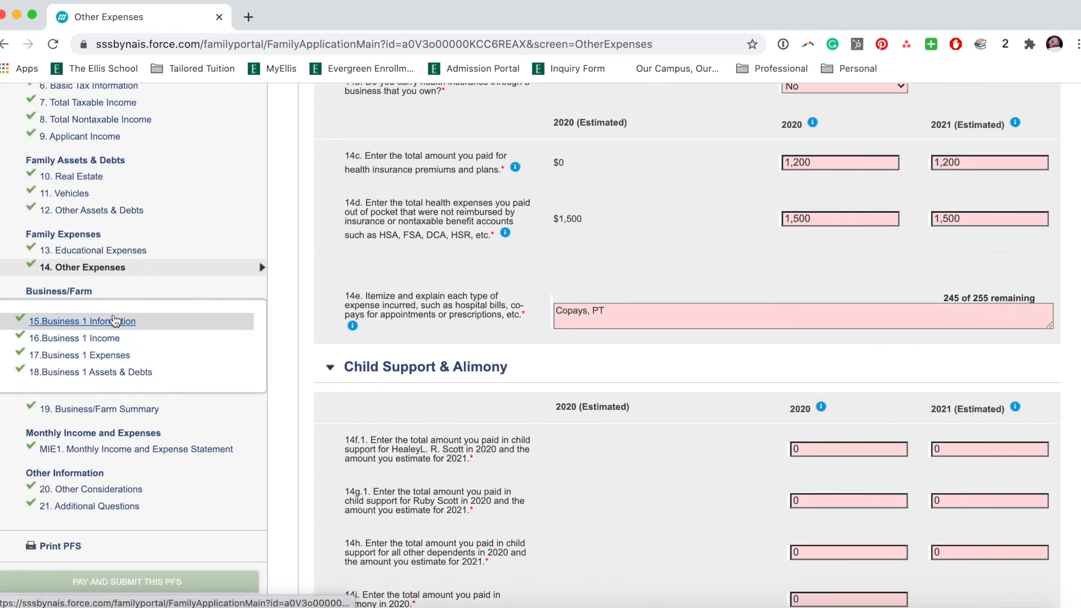
pyautogui.click(110, 320)
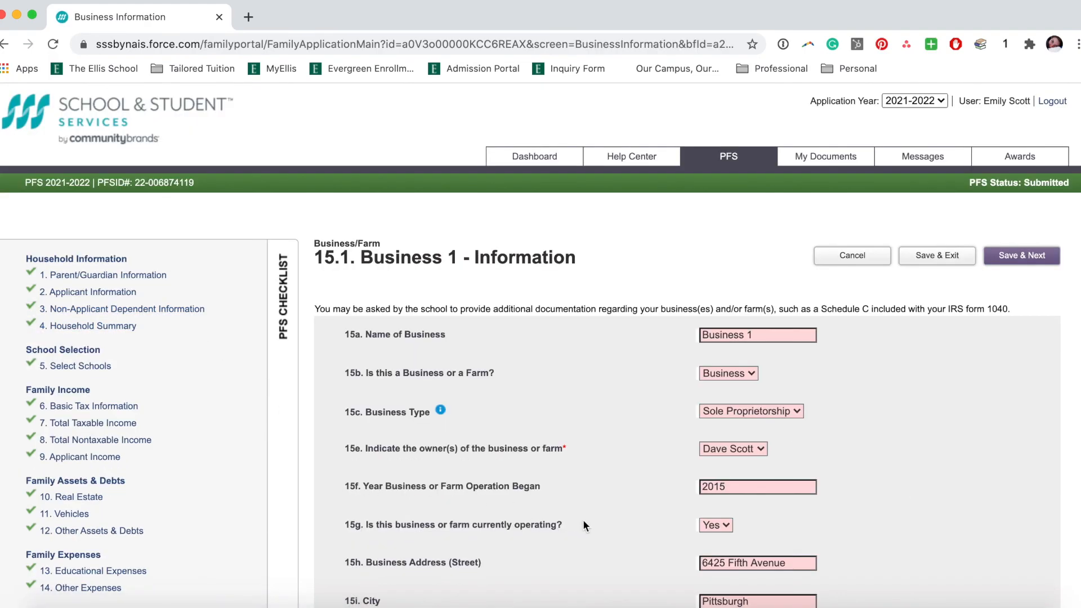
pyautogui.scroll(-5, 584, 525)
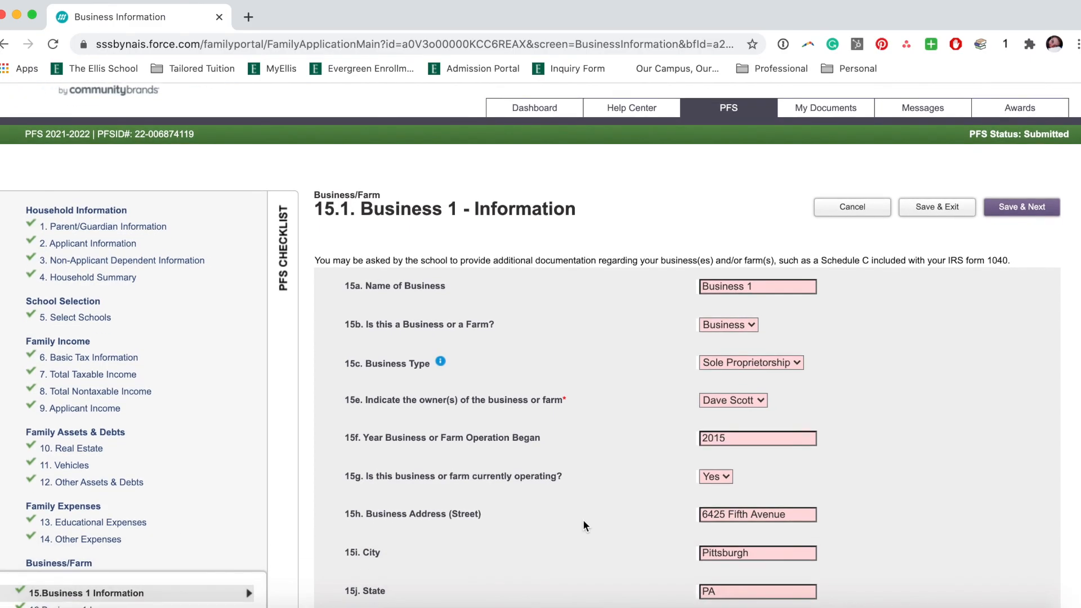
pyautogui.scroll(-1, 584, 525)
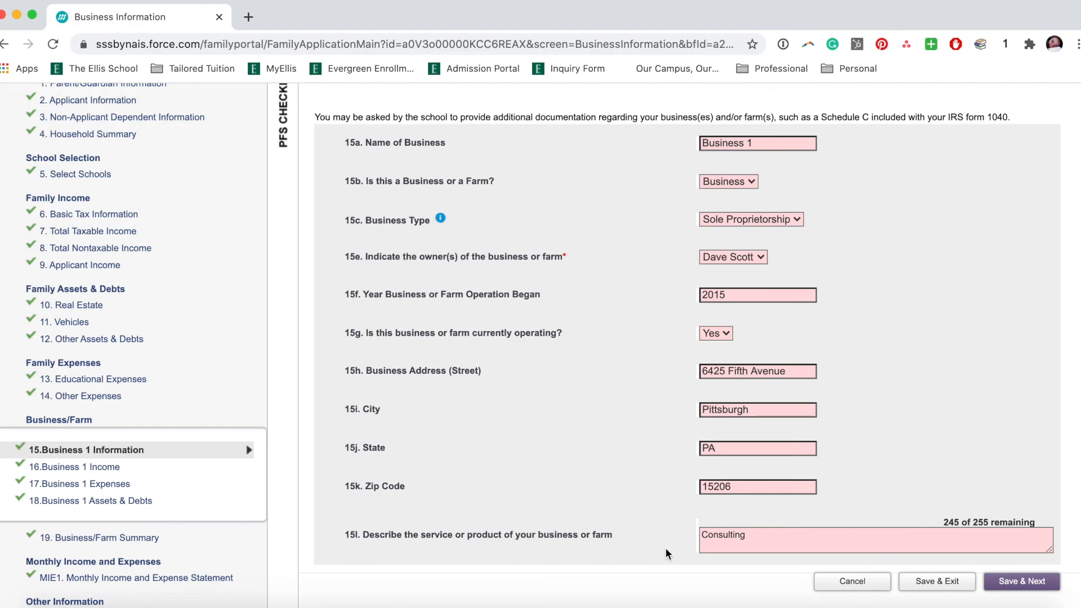
# Open section 16, Business 1 Income, and review questions 16a through 16e for 2020 and 2021.
pyautogui.scroll(-3, 666, 555)
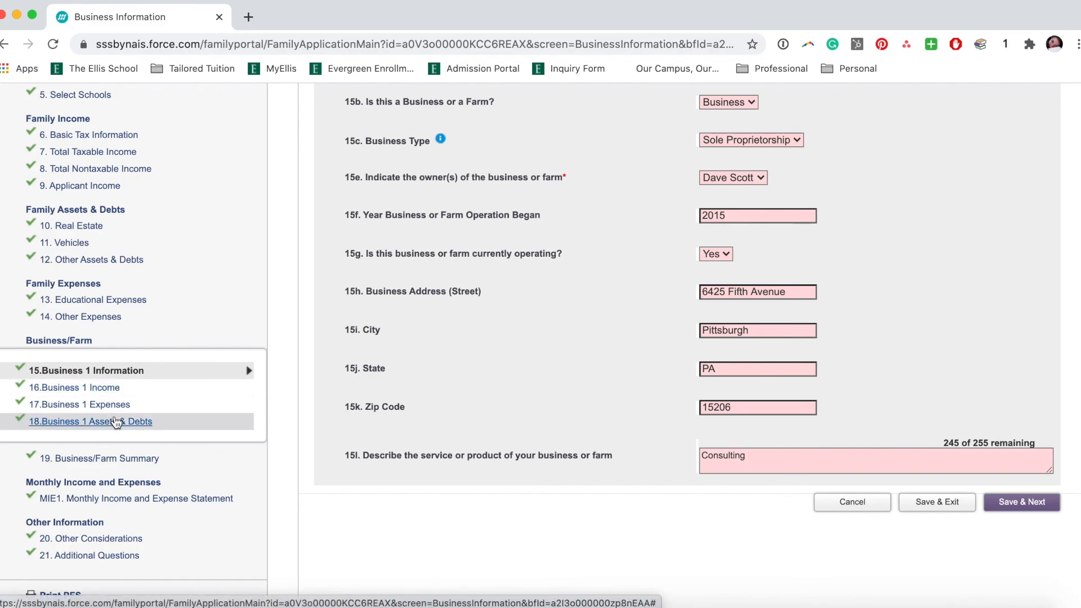
pyautogui.click(92, 393)
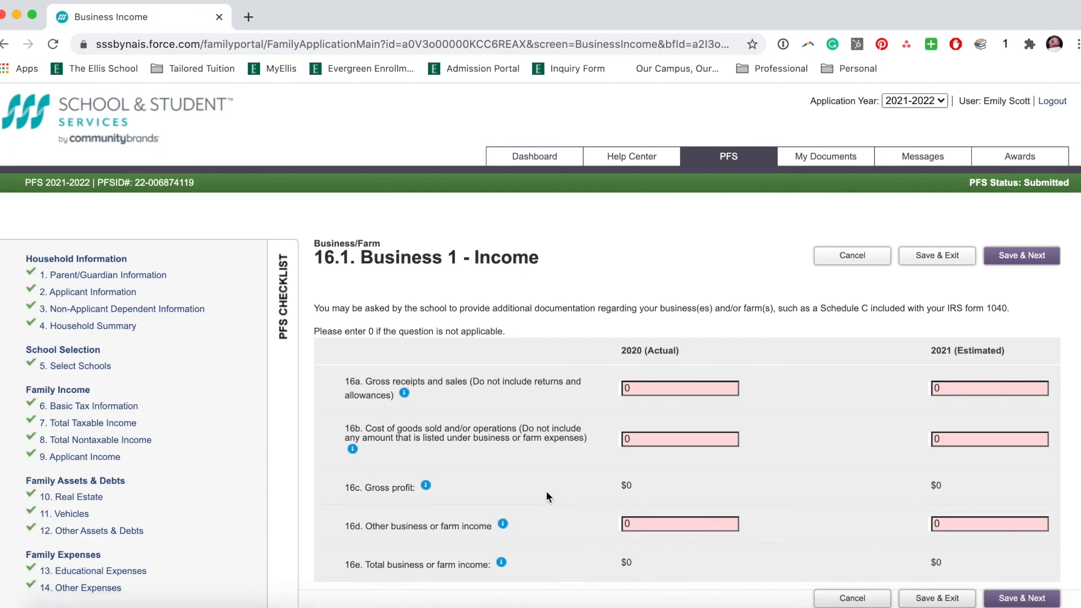
pyautogui.scroll(-1, 546, 491)
pyautogui.scroll(-1, 546, 491)
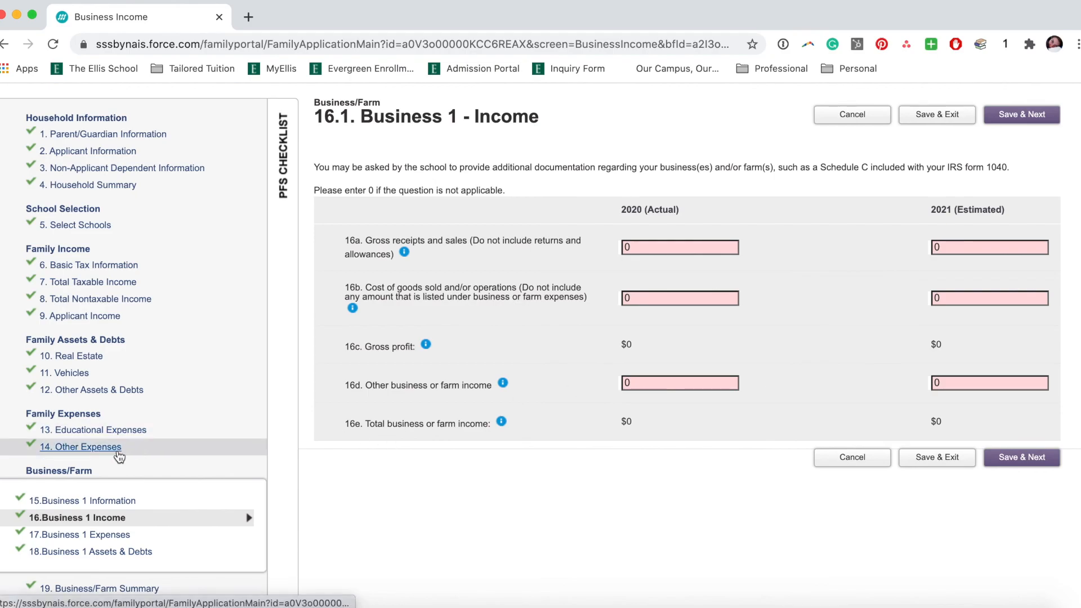
# Open section 17, Business 1 Expenses, and examine questions 17a through 17l, from salaries and wages to the share of profit or loss.
pyautogui.click(84, 534)
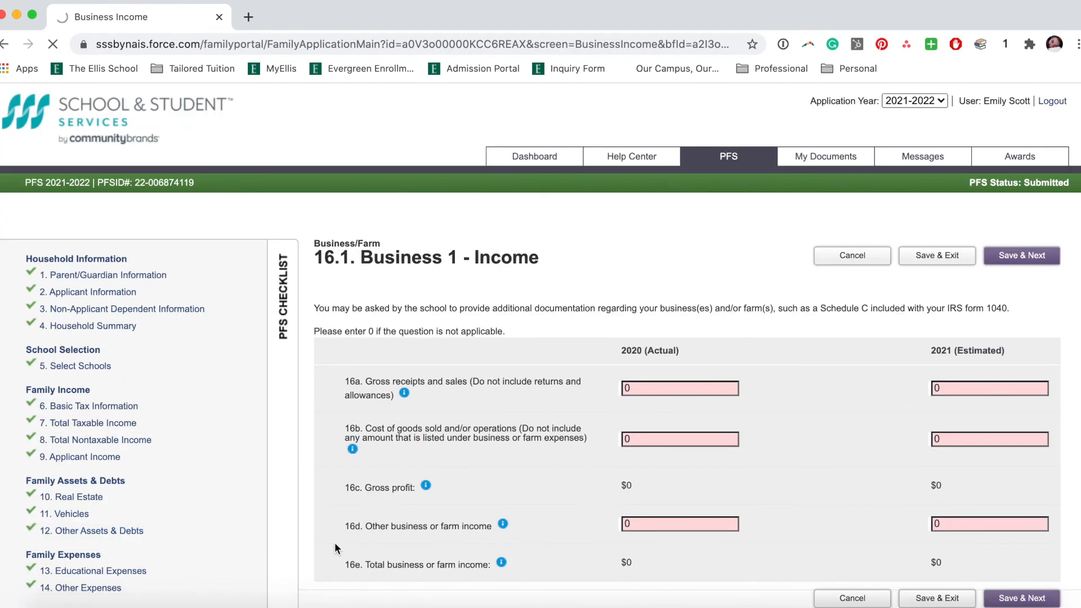
pyautogui.scroll(-4, 336, 548)
pyautogui.scroll(-1, 335, 548)
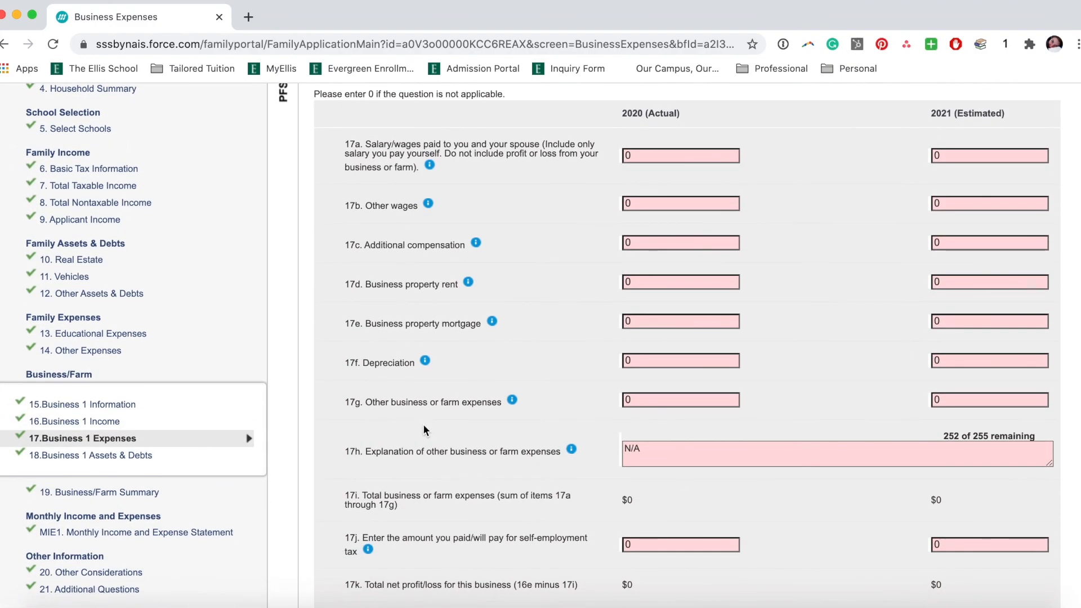
pyautogui.moveTo(425, 168)
pyautogui.moveTo(477, 244)
pyautogui.scroll(-1, 327, 439)
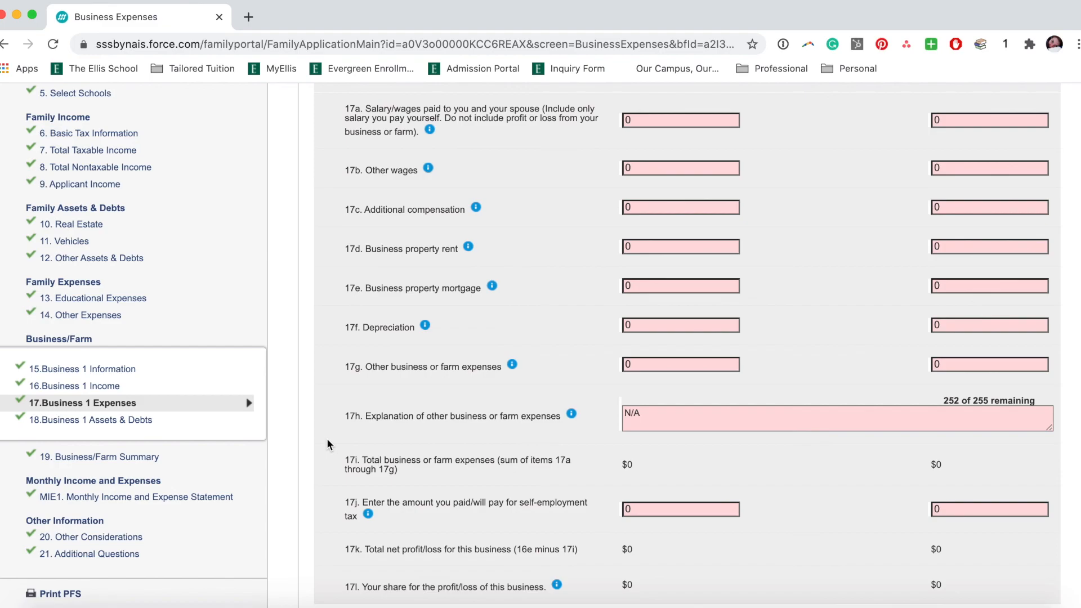
pyautogui.scroll(-1, 327, 440)
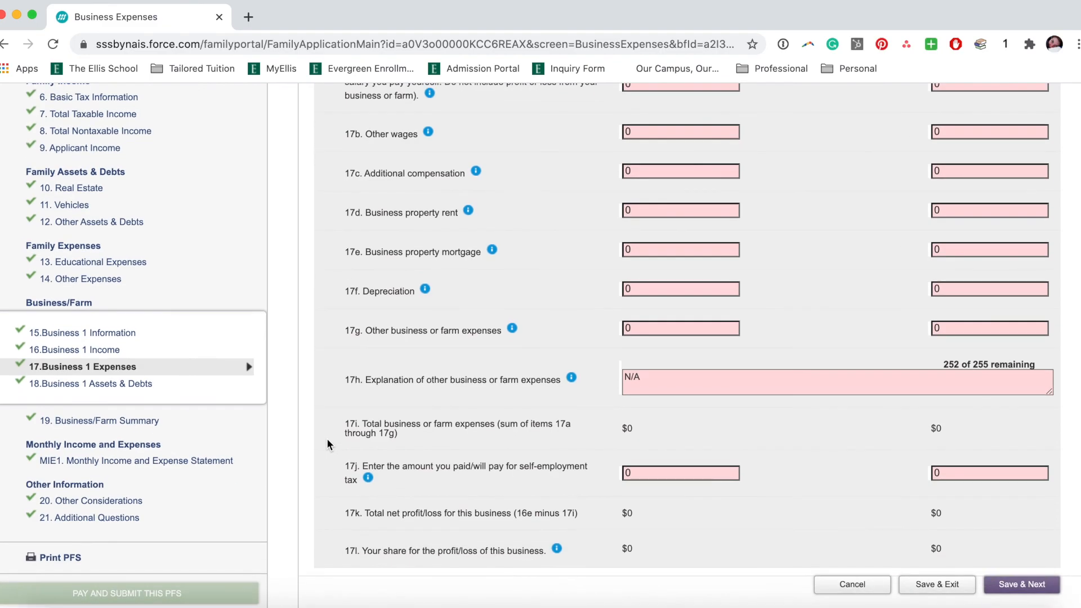
pyautogui.scroll(-1, 327, 445)
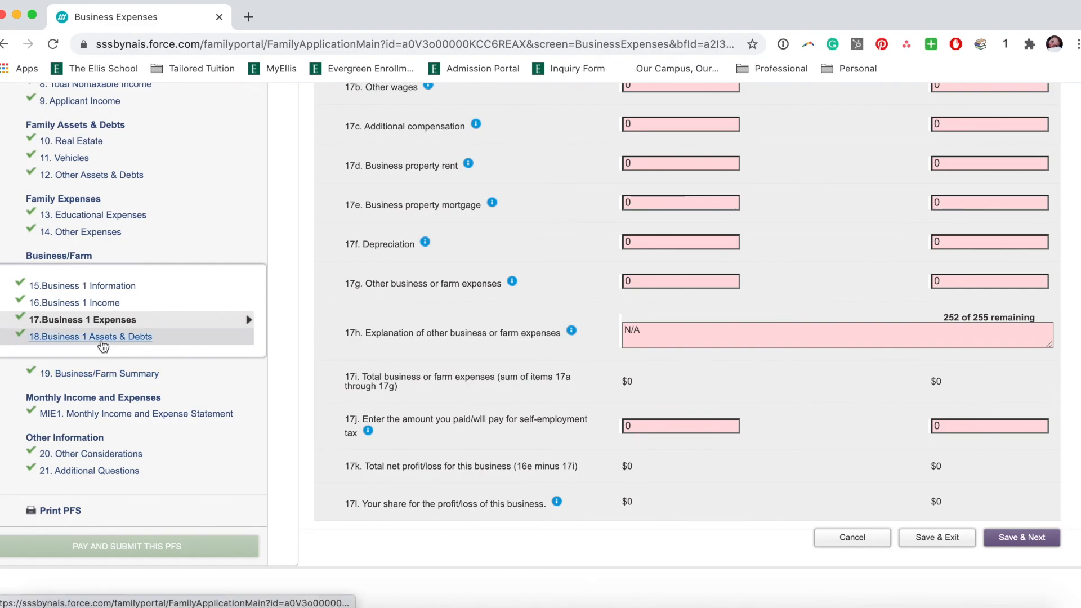
# Open section 18, Business 1 Assets & Debts, and examine the asset questions 18a through 18g and debt questions 18h through 18k.
pyautogui.click(102, 340)
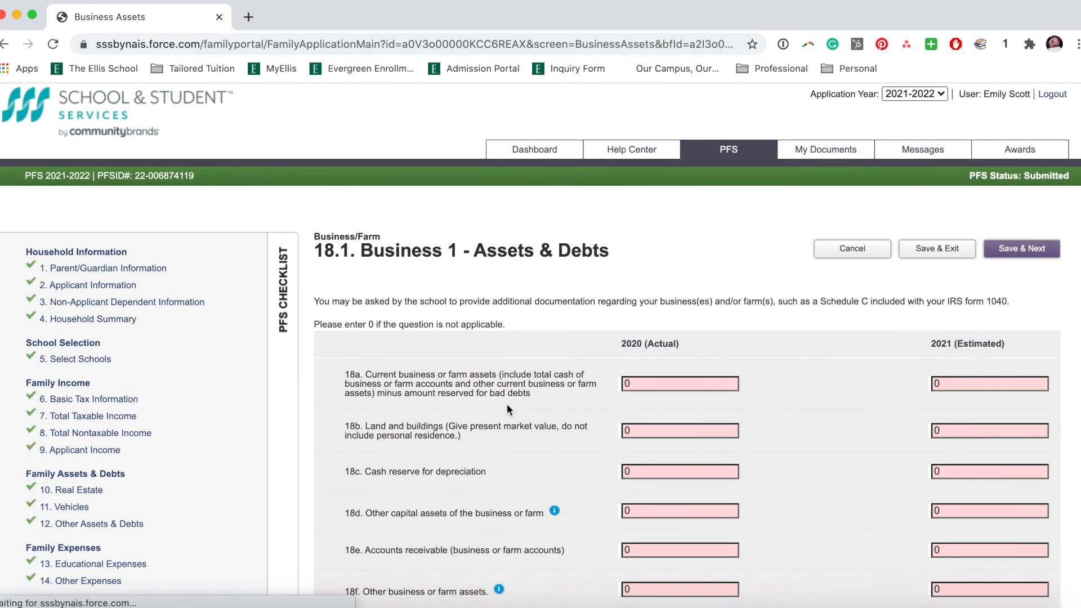
pyautogui.scroll(-3, 507, 405)
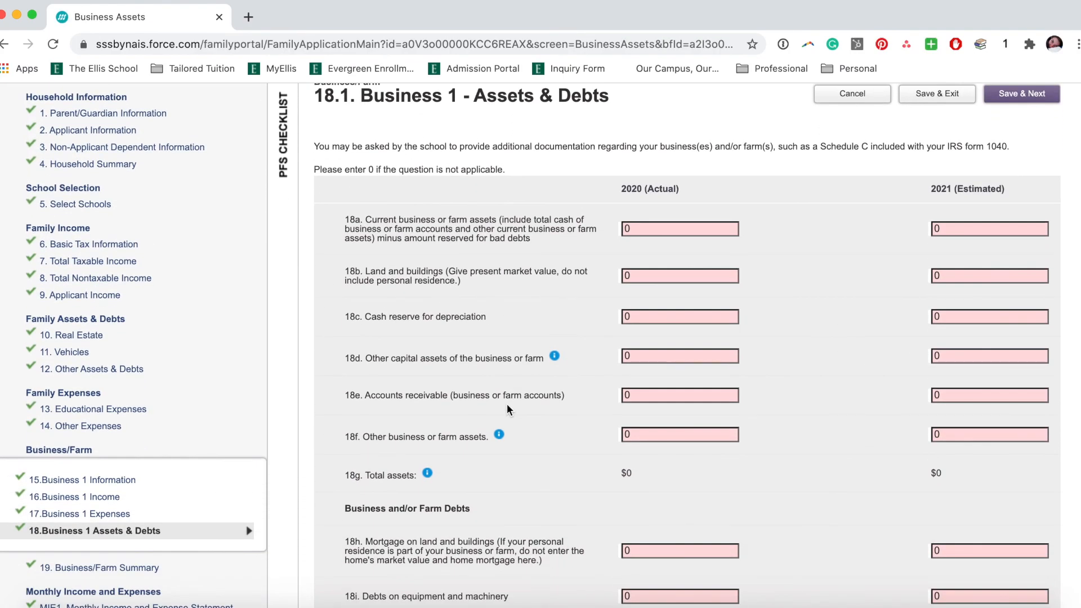
pyautogui.scroll(-2, 509, 409)
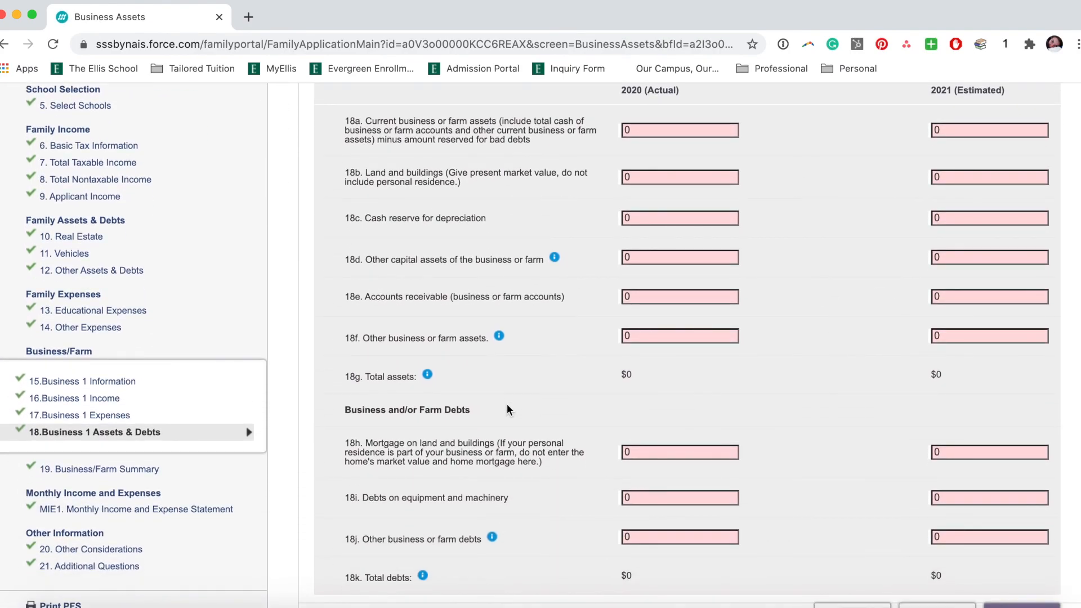
pyautogui.scroll(-2, 508, 409)
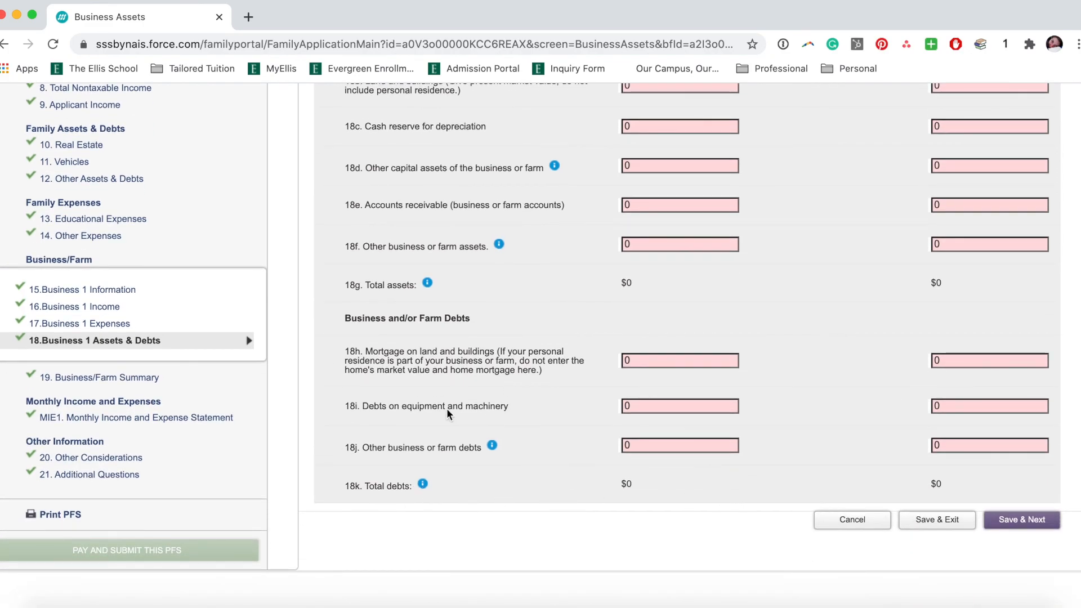
# Return to section 17, Business 1 Expenses, and look through its 2020 and 2021 expense questions again.
pyautogui.click(102, 331)
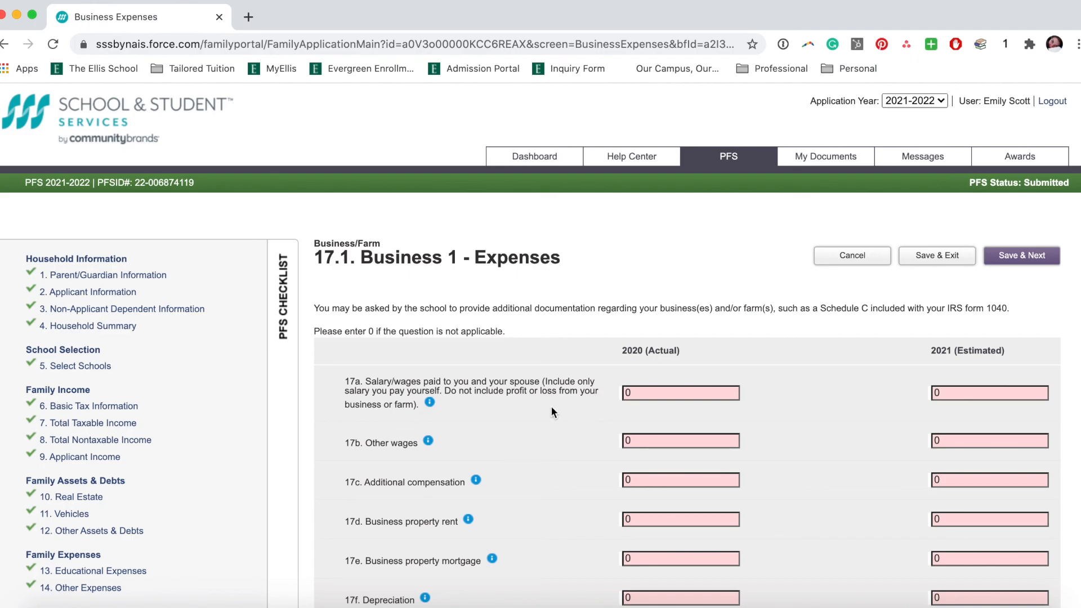
pyautogui.scroll(-2, 551, 406)
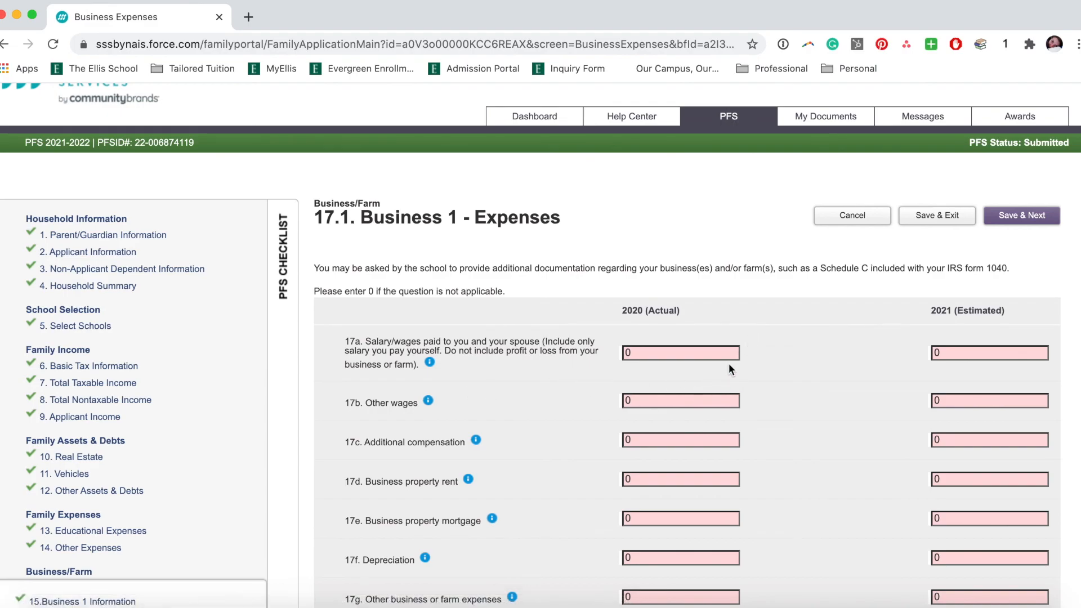
pyautogui.scroll(-6, 295, 538)
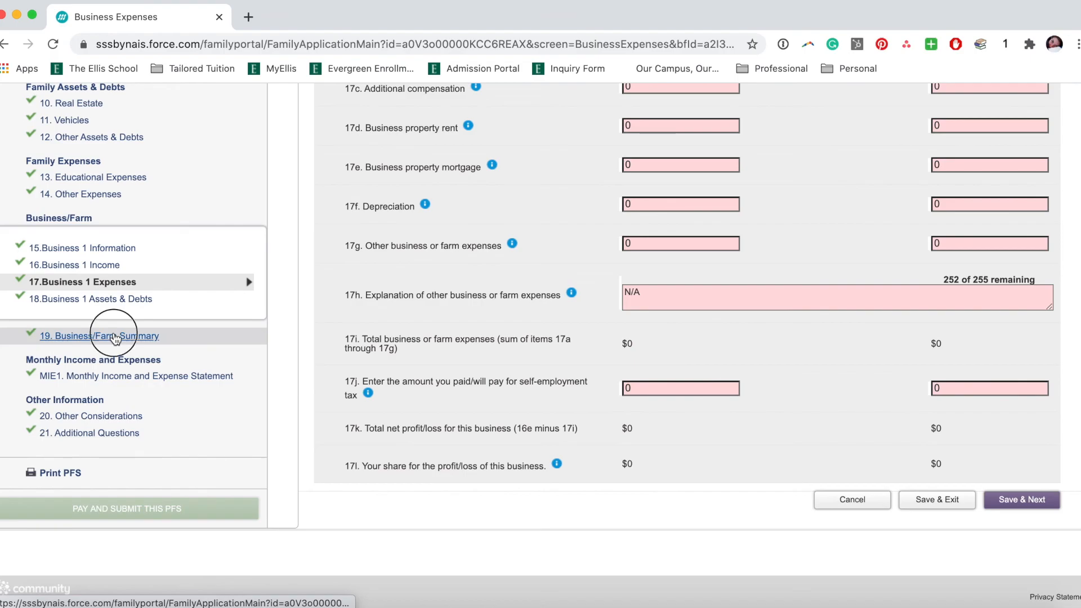
# Open section 19, Business/Farm Summary, and review the income, expenses, net profit/loss and share for Business 1.
pyautogui.click(116, 336)
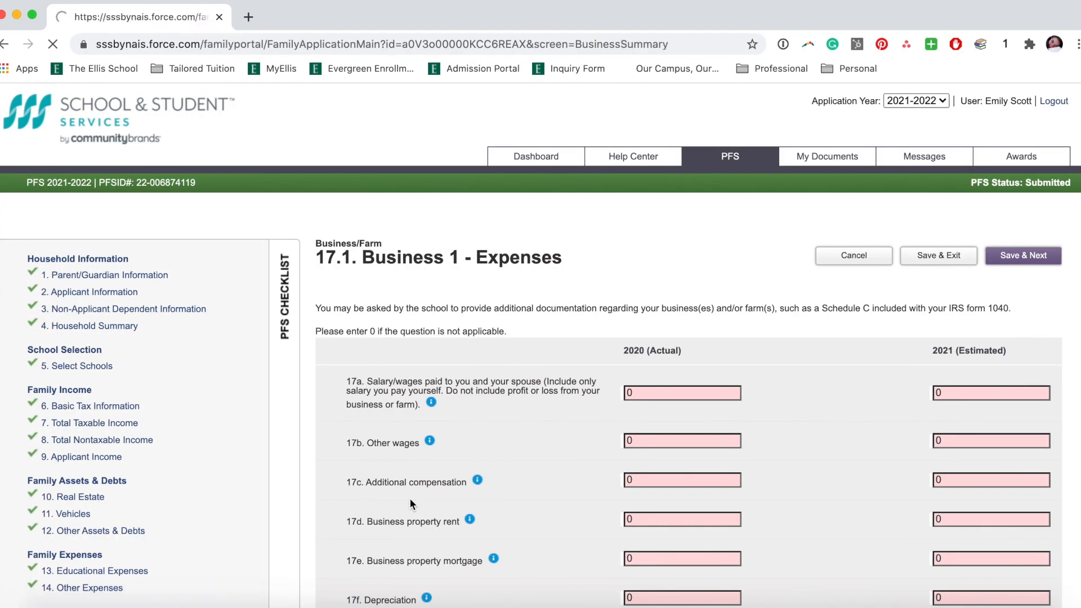
pyautogui.click(947, 442)
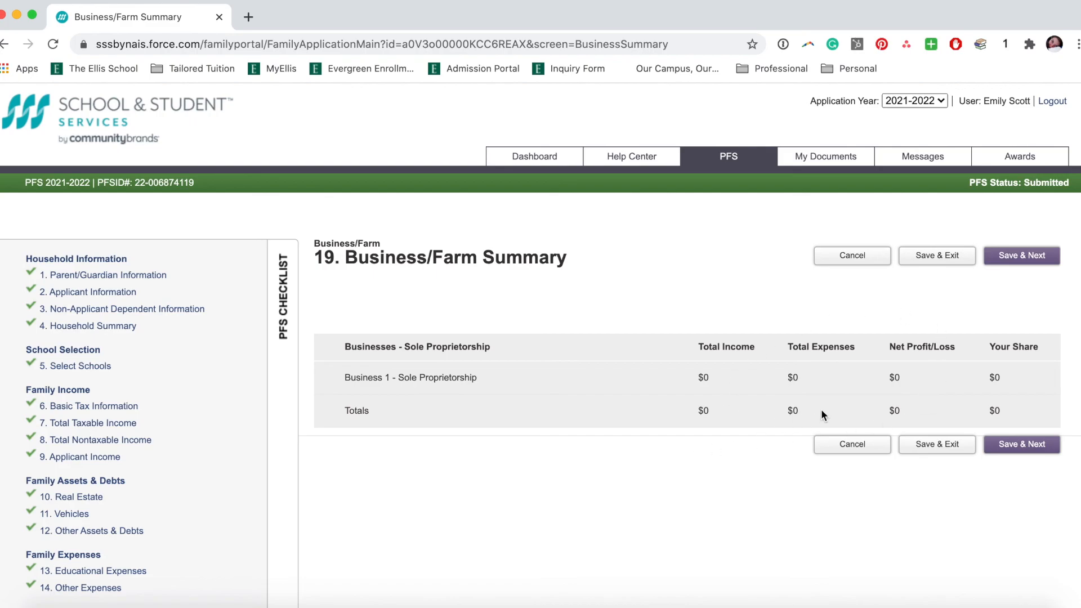
pyautogui.scroll(-3, 531, 505)
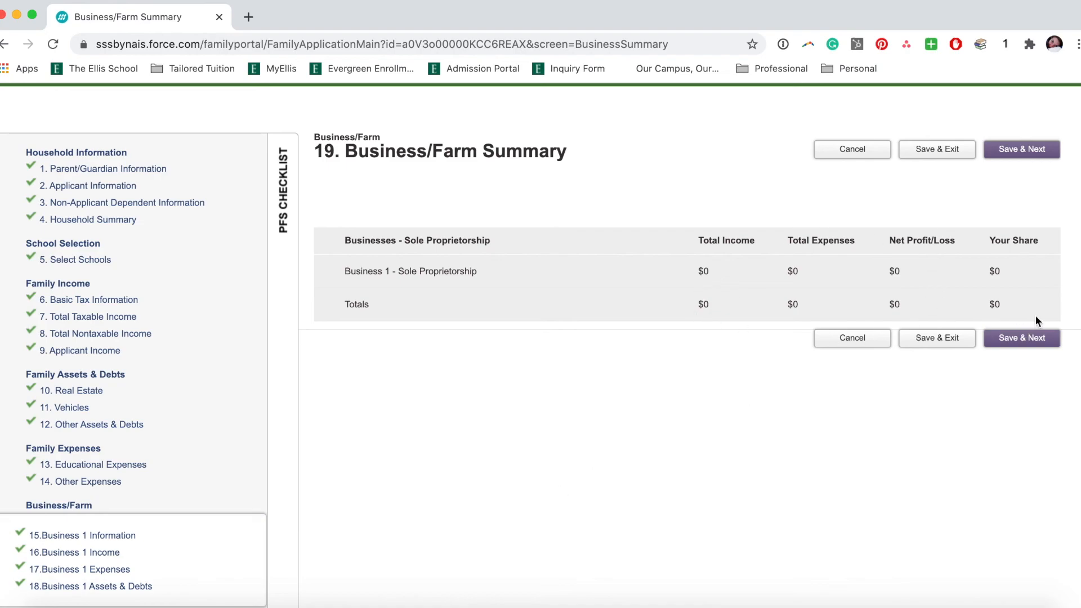
# Open the MIE1 Monthly Income and Expense Statement and examine the Monthly Income and Monthly Support Expenses questions.
pyautogui.click(942, 342)
pyautogui.scroll(-3, 545, 416)
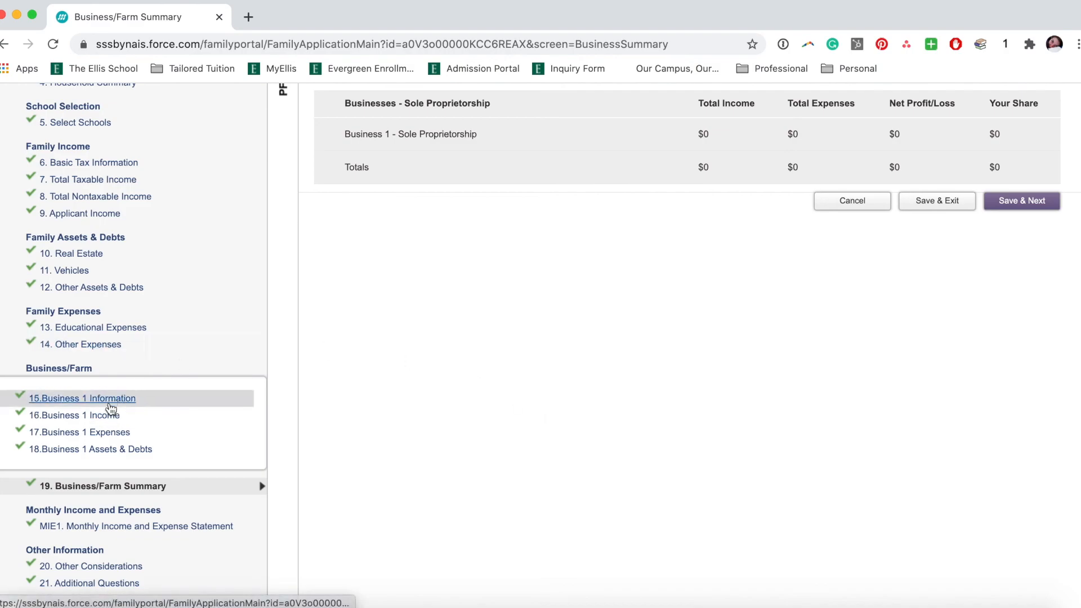
pyautogui.scroll(-2, 108, 453)
pyautogui.click(107, 454)
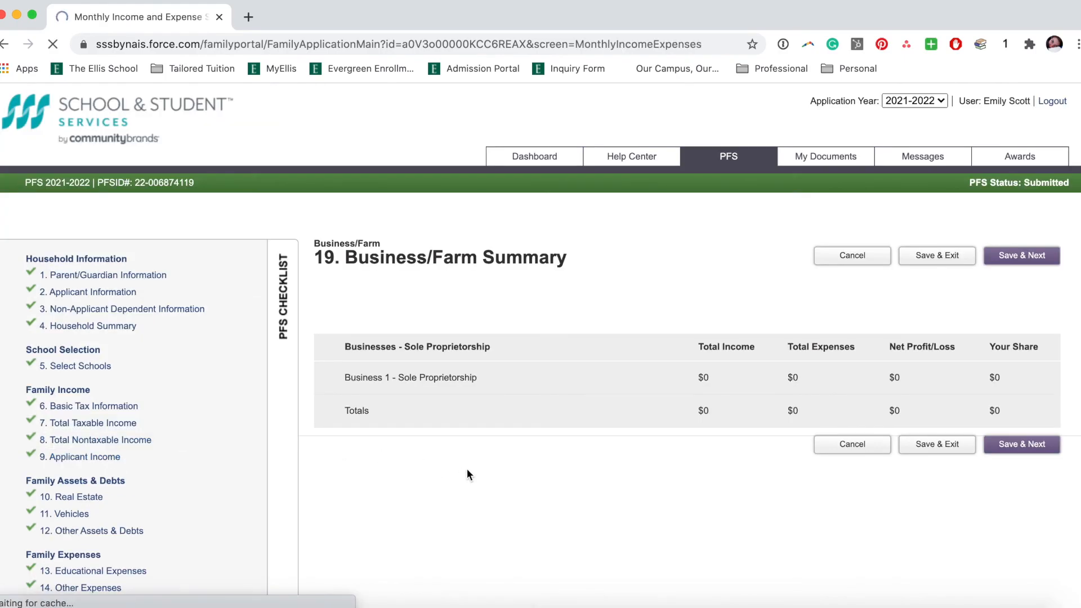
pyautogui.scroll(-1, 467, 475)
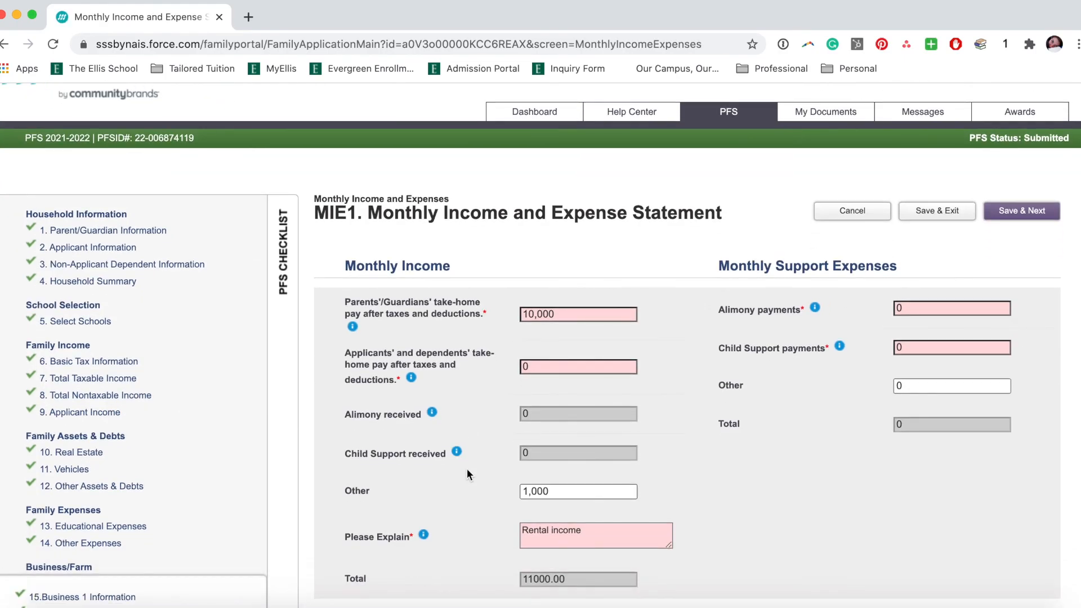
pyautogui.scroll(-1, 468, 474)
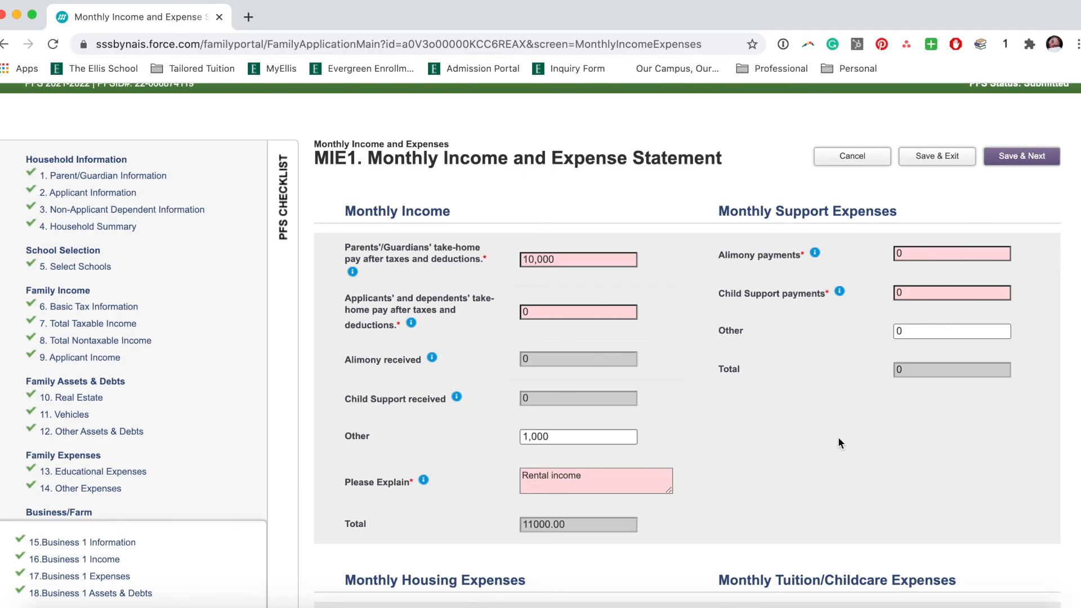
pyautogui.scroll(-1, 838, 443)
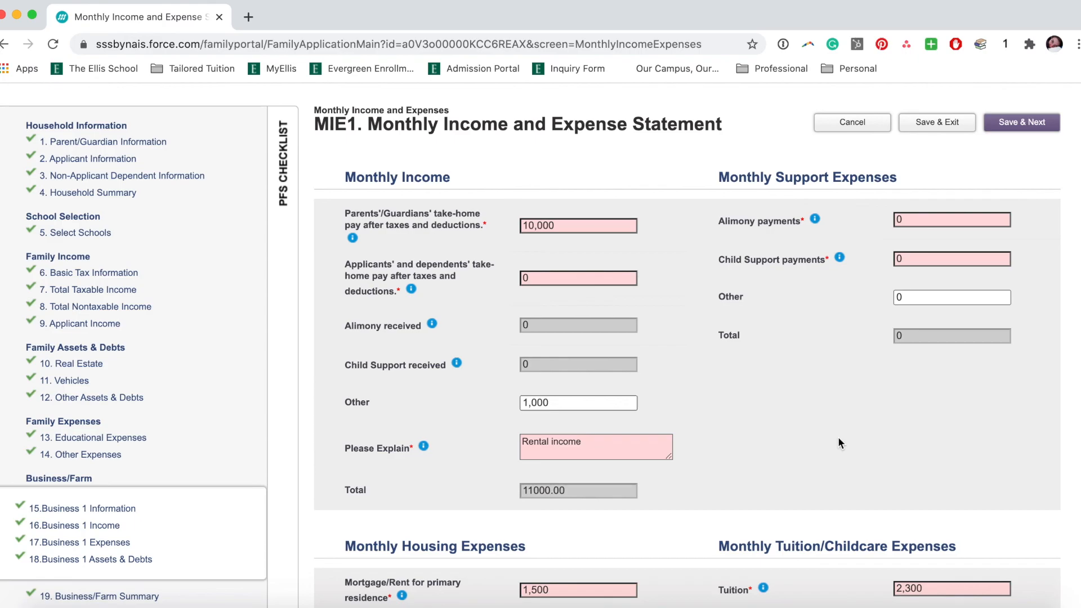
pyautogui.scroll(-2, 838, 438)
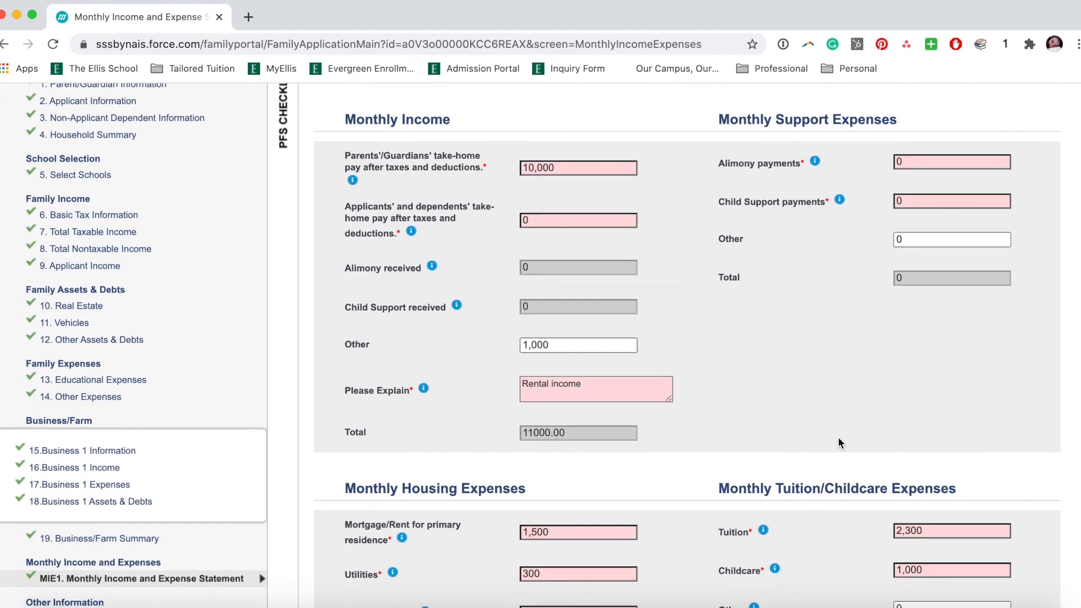
pyautogui.scroll(2, 839, 443)
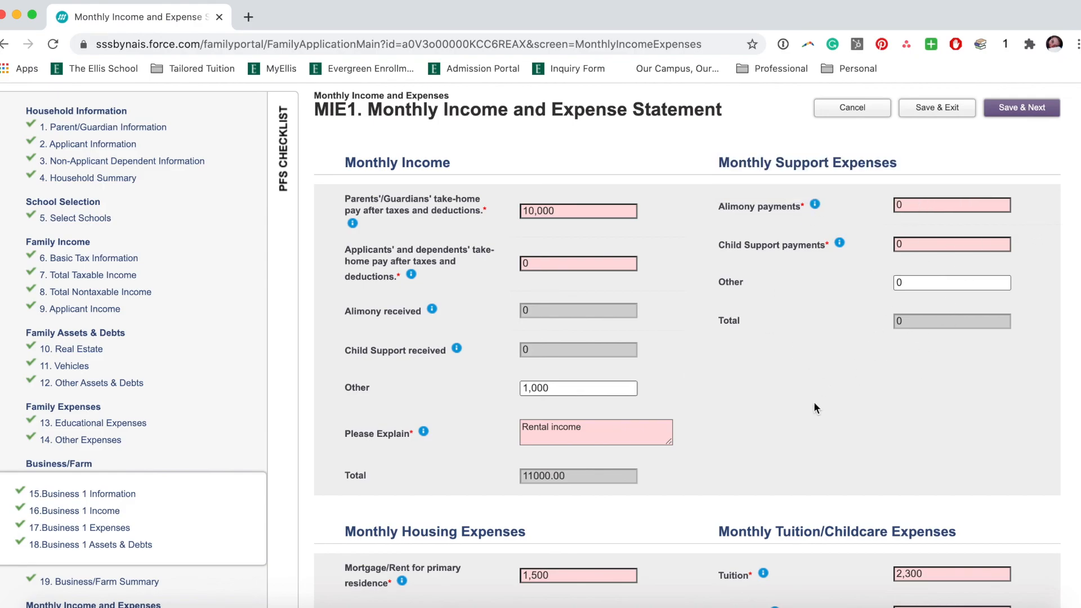
# Review the Monthly Housing Expenses and Monthly Tuition/Childcare Expenses questions in the MIE1 statement.
pyautogui.scroll(-5, 798, 411)
pyautogui.scroll(-3, 800, 415)
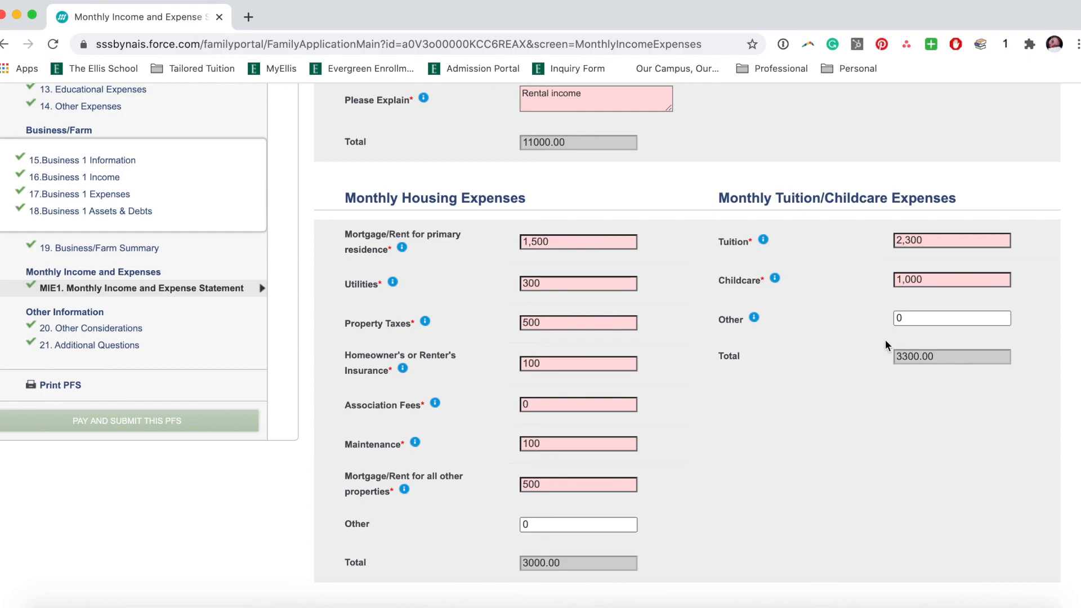
pyautogui.scroll(-1, 731, 478)
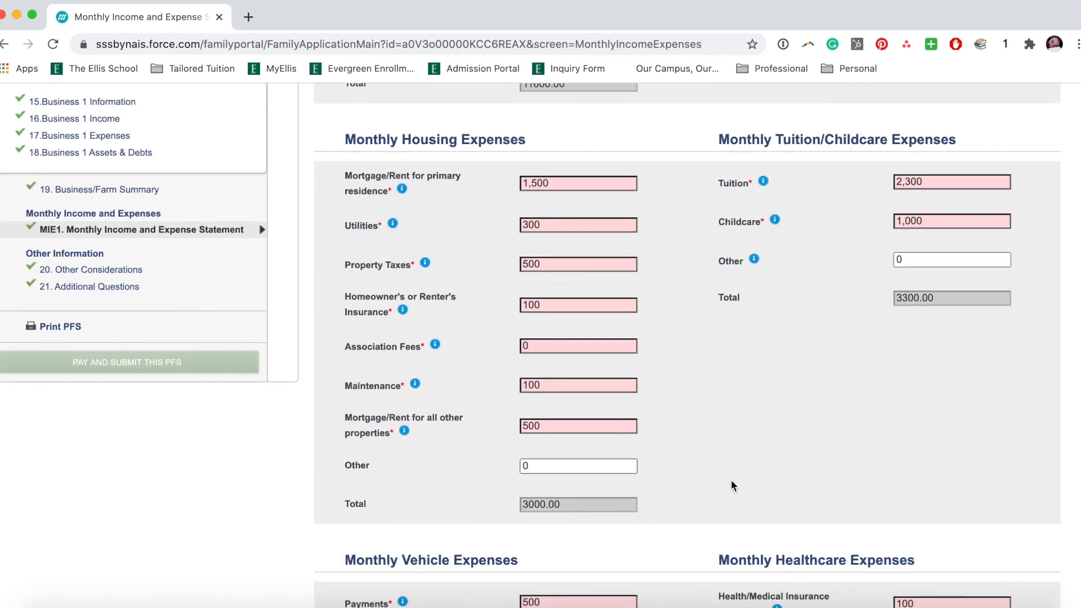
# Examine the monthly vehicle, healthcare, food and miscellaneous expense questions, from vehicle payments to student loan payments.
pyautogui.scroll(-3, 695, 521)
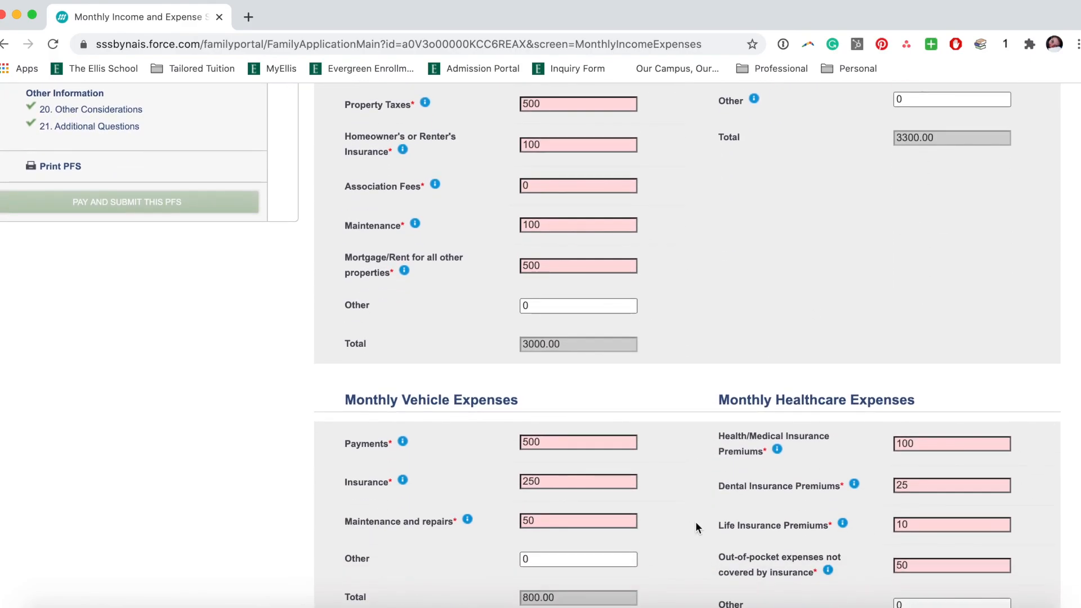
pyautogui.scroll(-2, 696, 524)
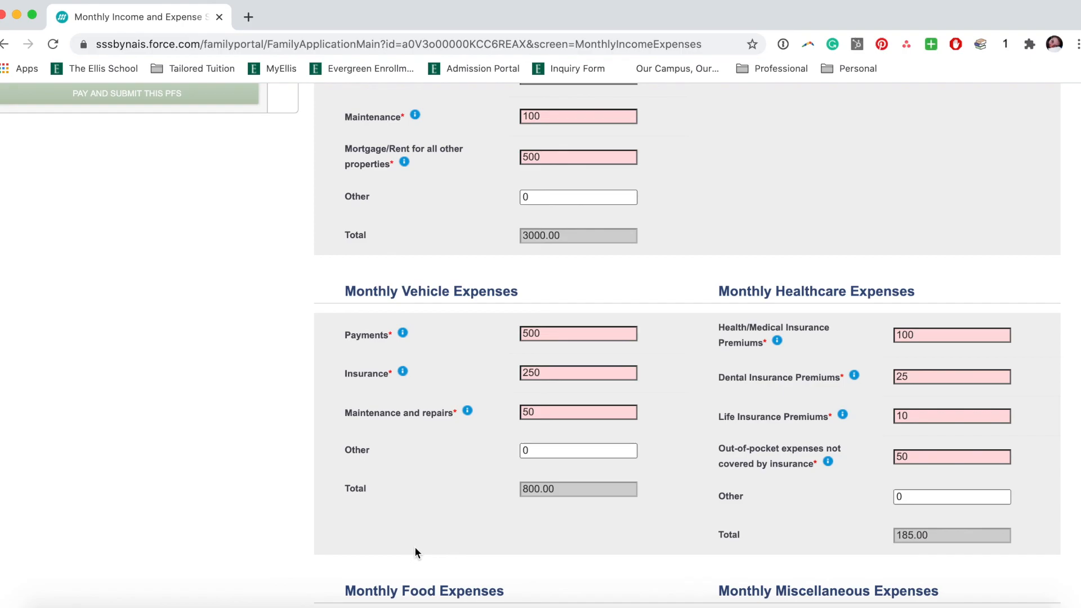
pyautogui.scroll(-2, 454, 488)
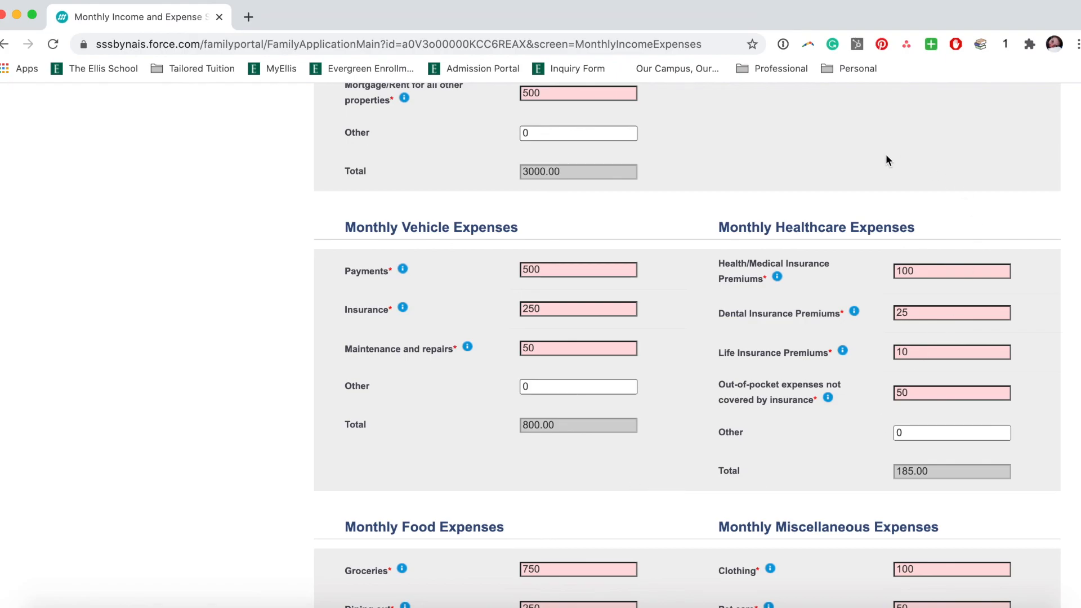
pyautogui.scroll(-4, 541, 471)
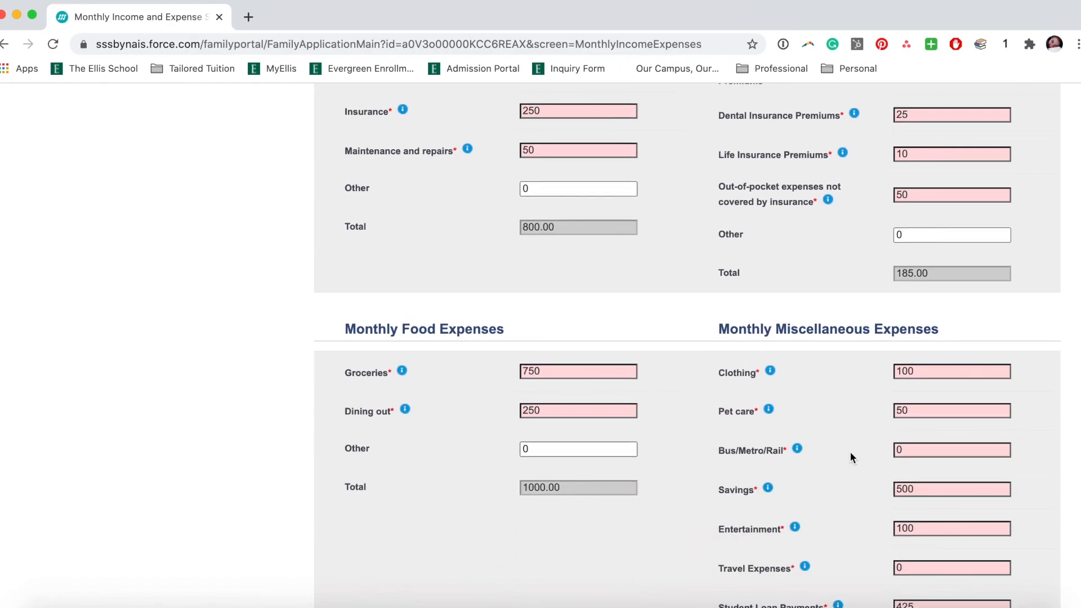
pyautogui.scroll(-2, 850, 454)
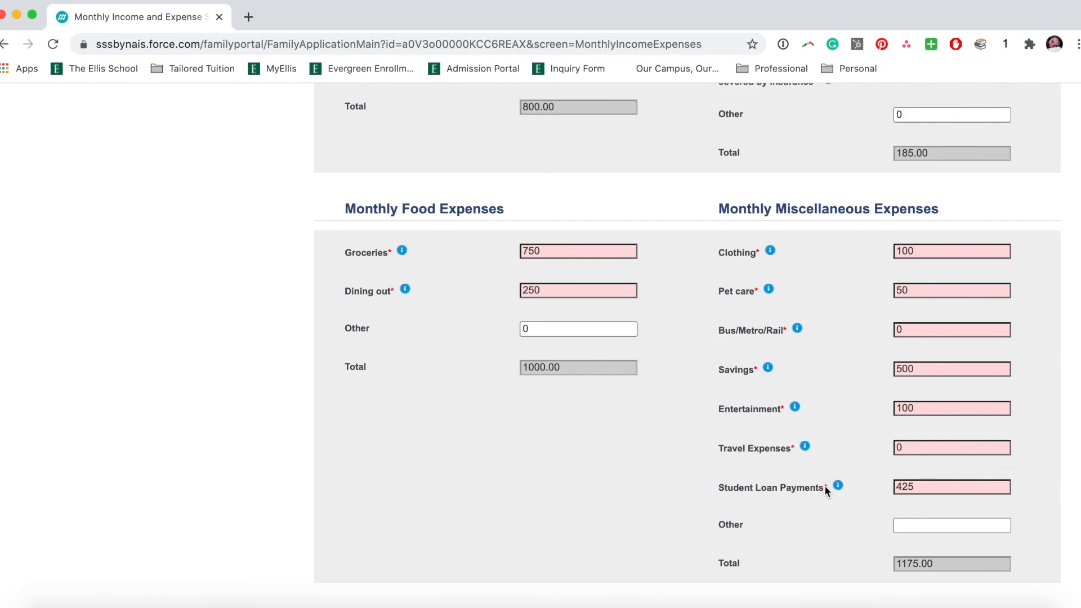
# Review Monthly Debt Payments and the MIE Summary, and highlight the MIE Explanation text to read it.
pyautogui.scroll(-4, 801, 493)
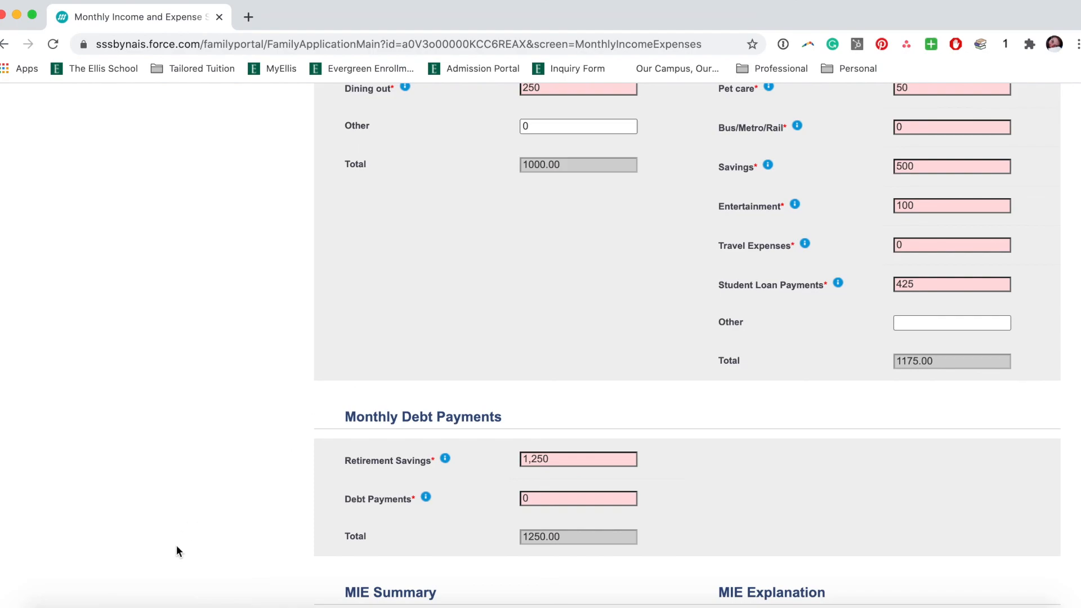
pyautogui.scroll(-4, 176, 550)
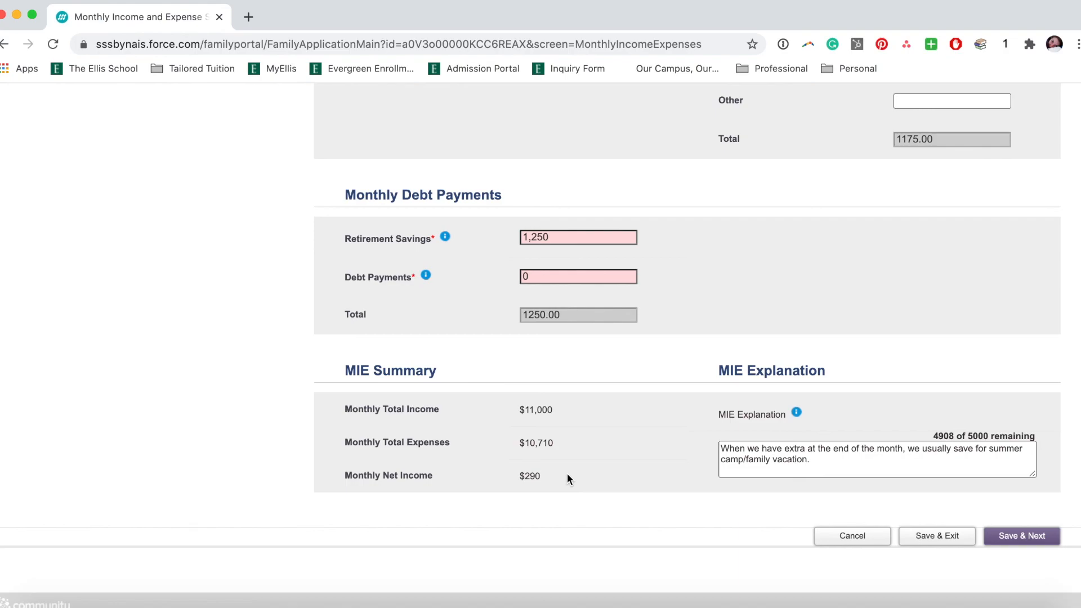
pyautogui.moveTo(832, 463); pyautogui.dragTo(704, 444)
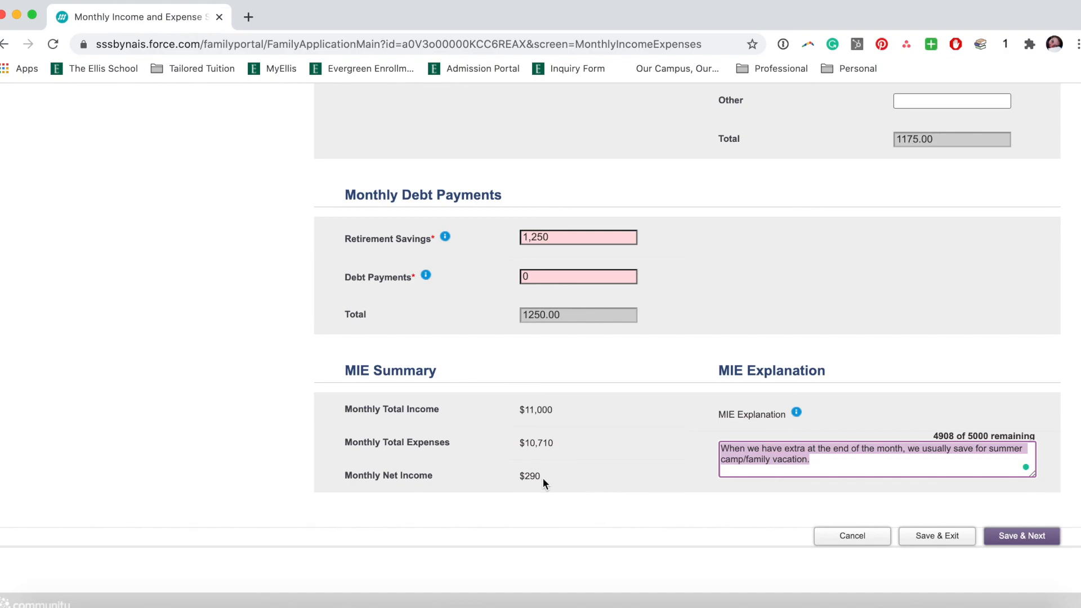
pyautogui.click(673, 362)
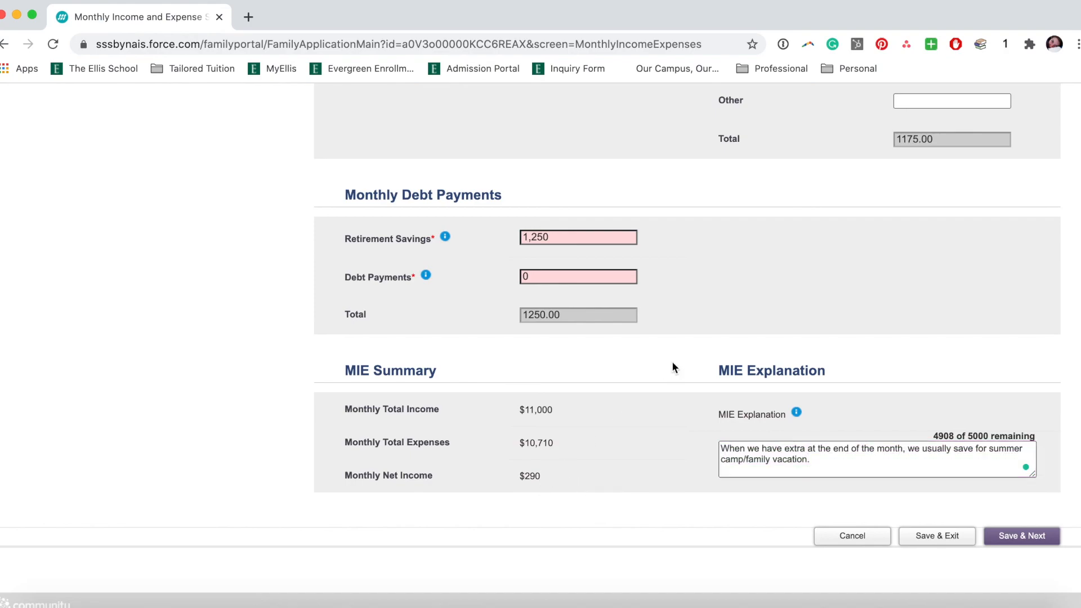
# Look back over the miscellaneous, food, healthcare and vehicle expenses, and compare them with the MIE Summary.
pyautogui.scroll(5, 713, 335)
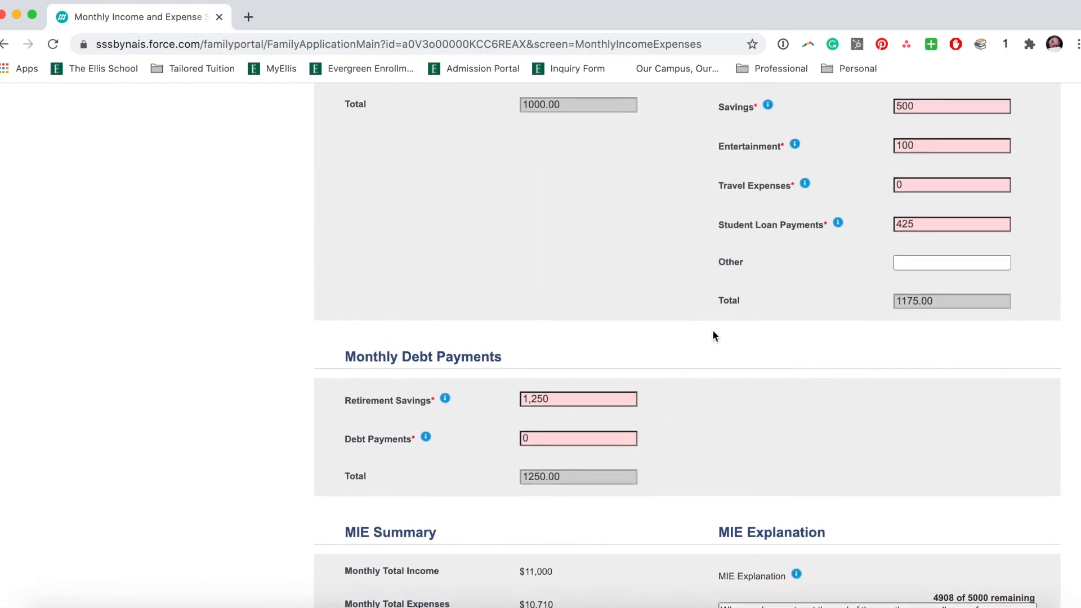
pyautogui.scroll(2, 713, 335)
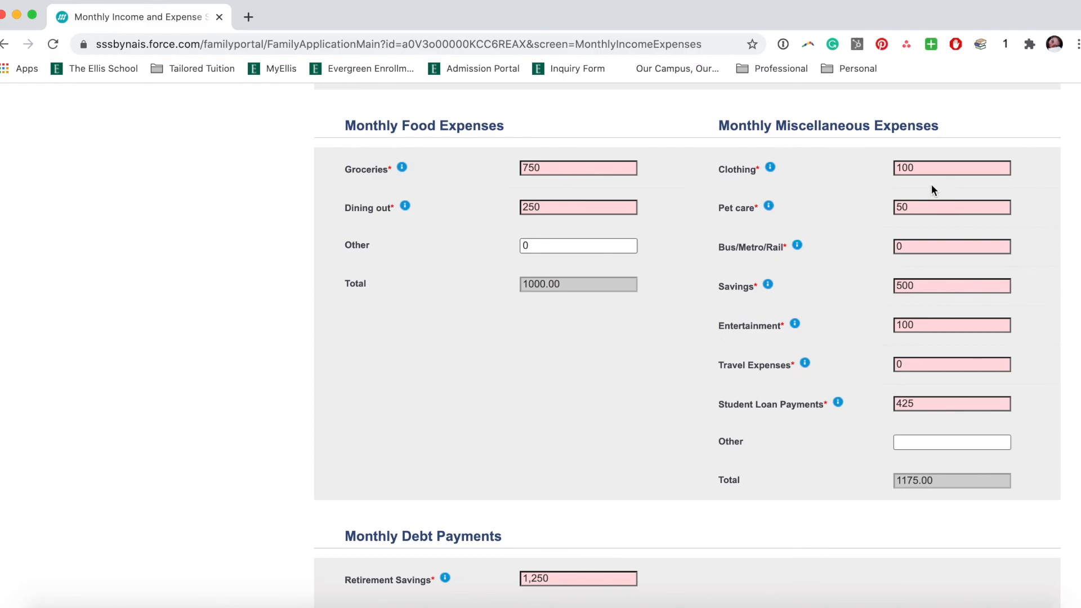
pyautogui.scroll(4, 677, 505)
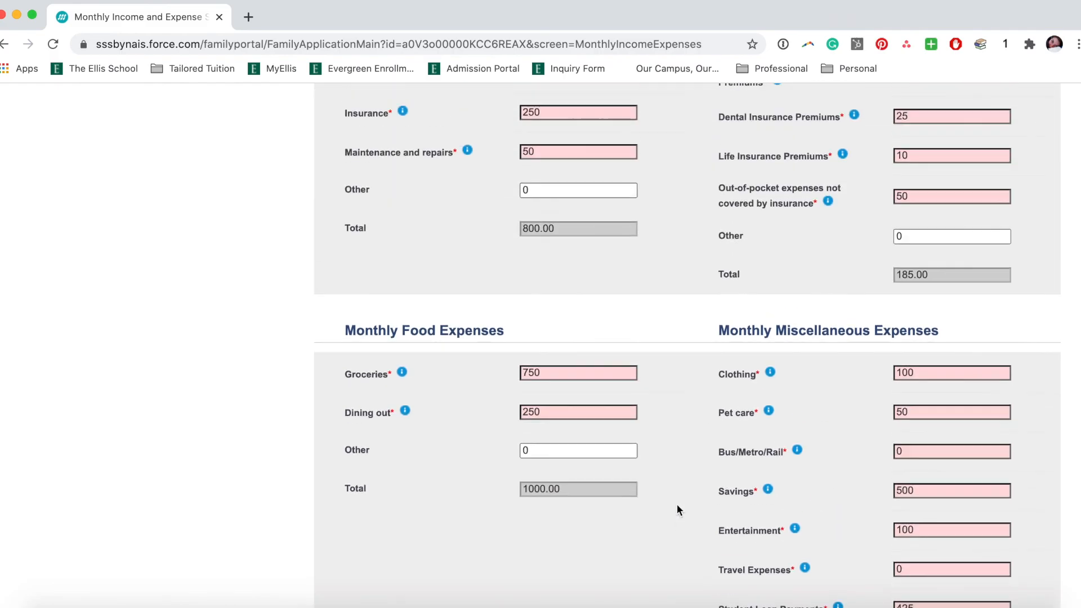
pyautogui.scroll(4, 677, 505)
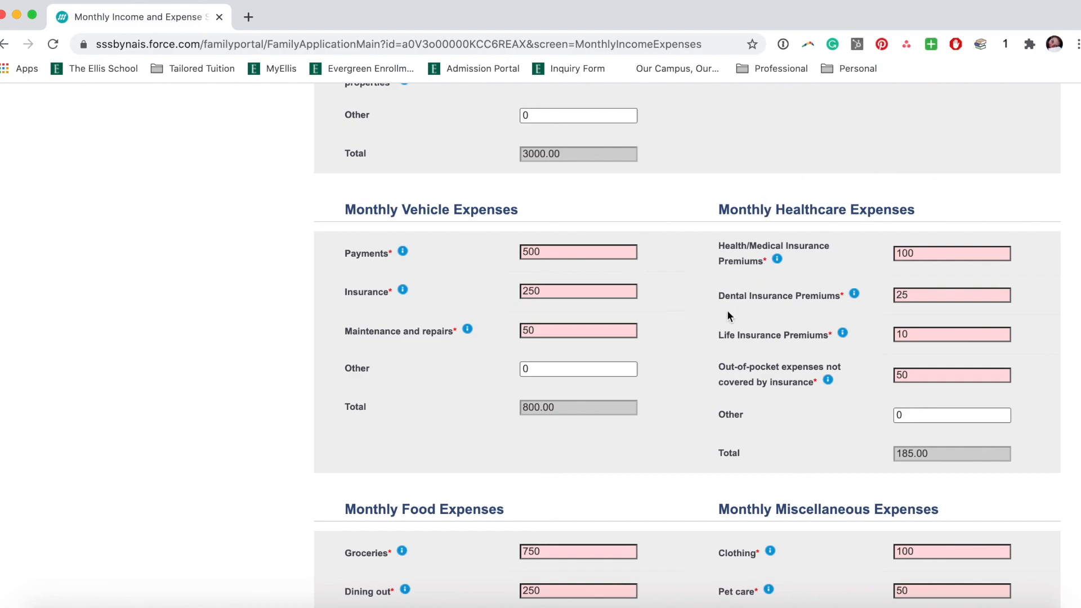
pyautogui.scroll(-10, 727, 316)
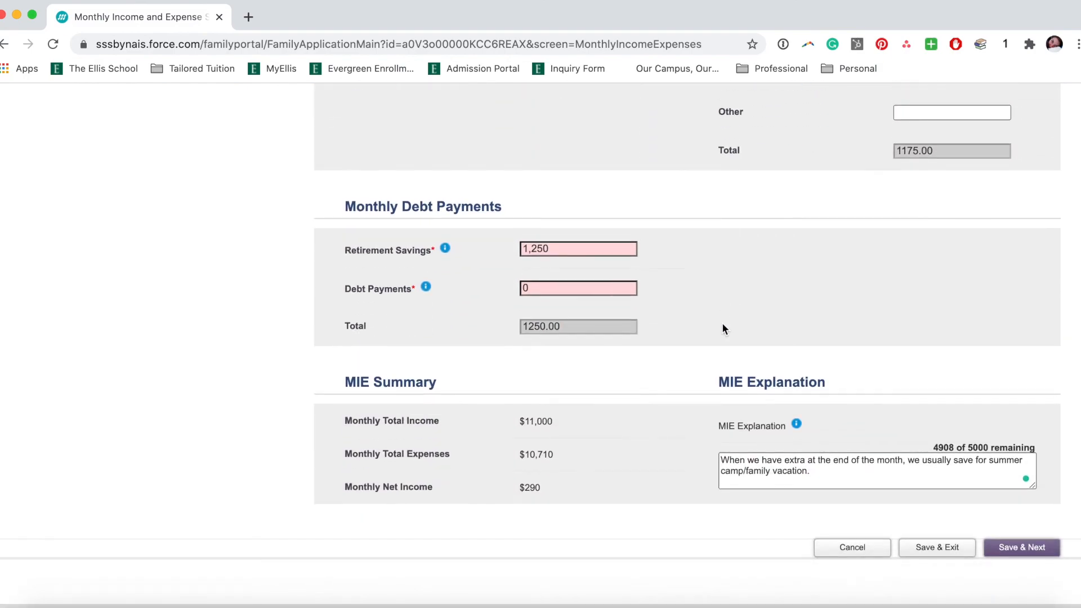
pyautogui.scroll(-1, 722, 325)
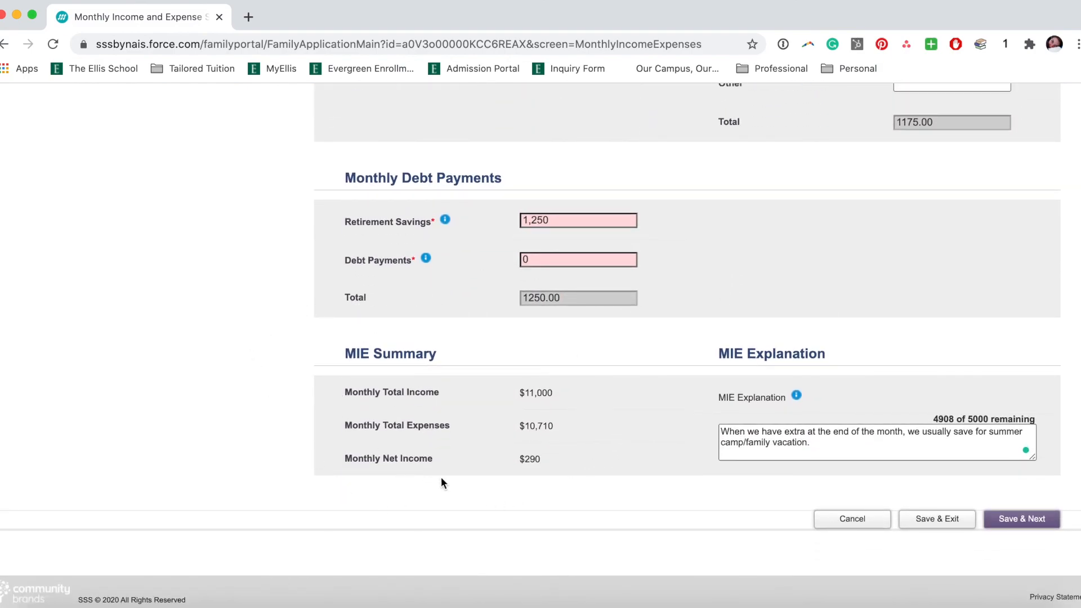
# Open section 20, Other Considerations, and read question 20a with its space for additional information to schools.
pyautogui.scroll(20, 581, 431)
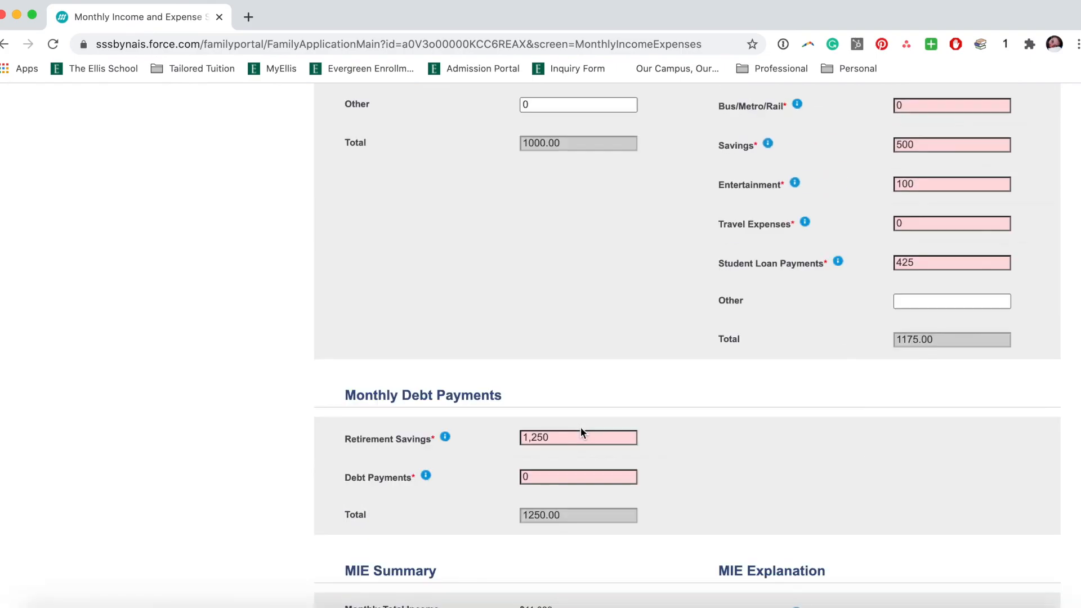
pyautogui.scroll(-3, 581, 431)
pyautogui.scroll(-1, 580, 433)
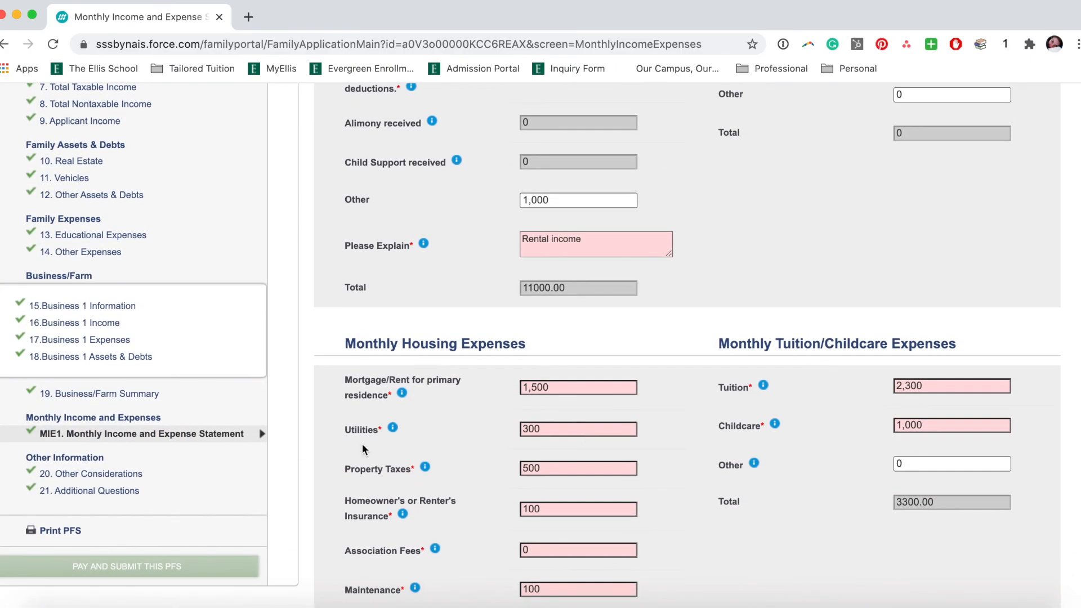
pyautogui.click(67, 474)
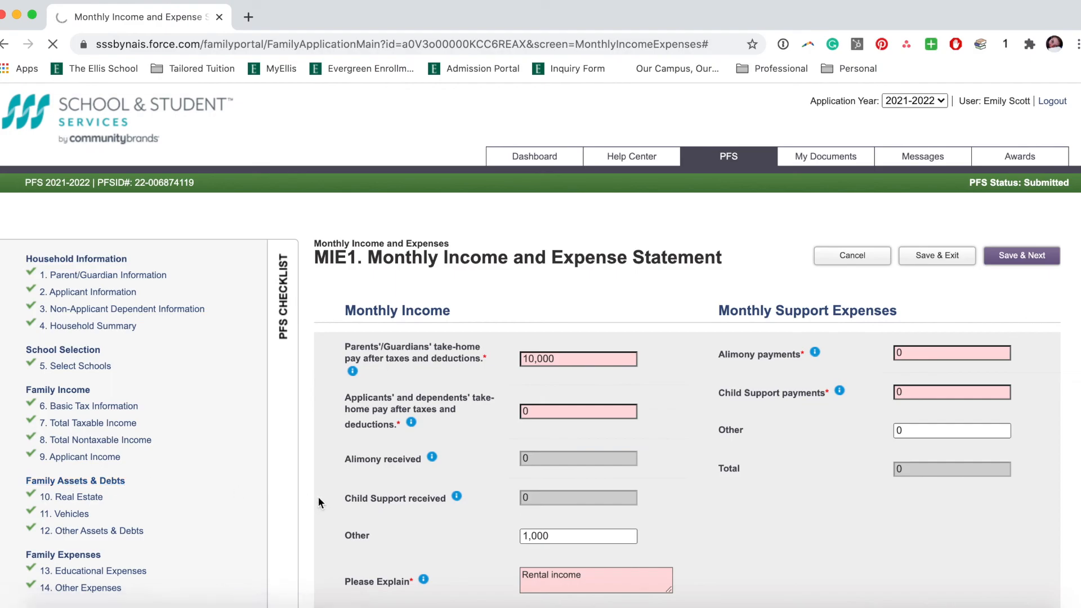
pyautogui.scroll(-2, 481, 446)
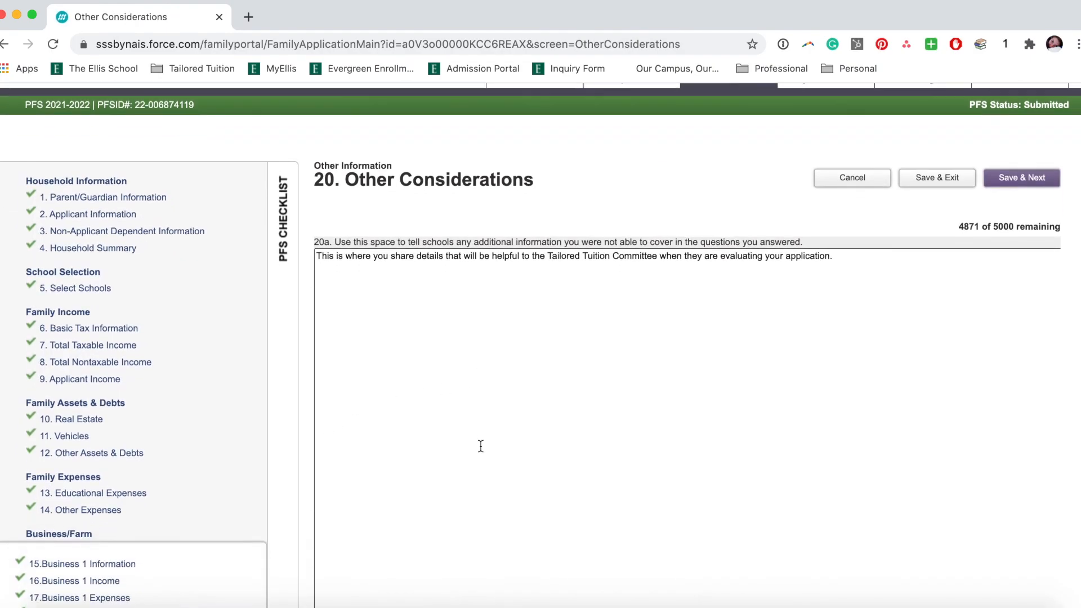
pyautogui.scroll(-2, 481, 445)
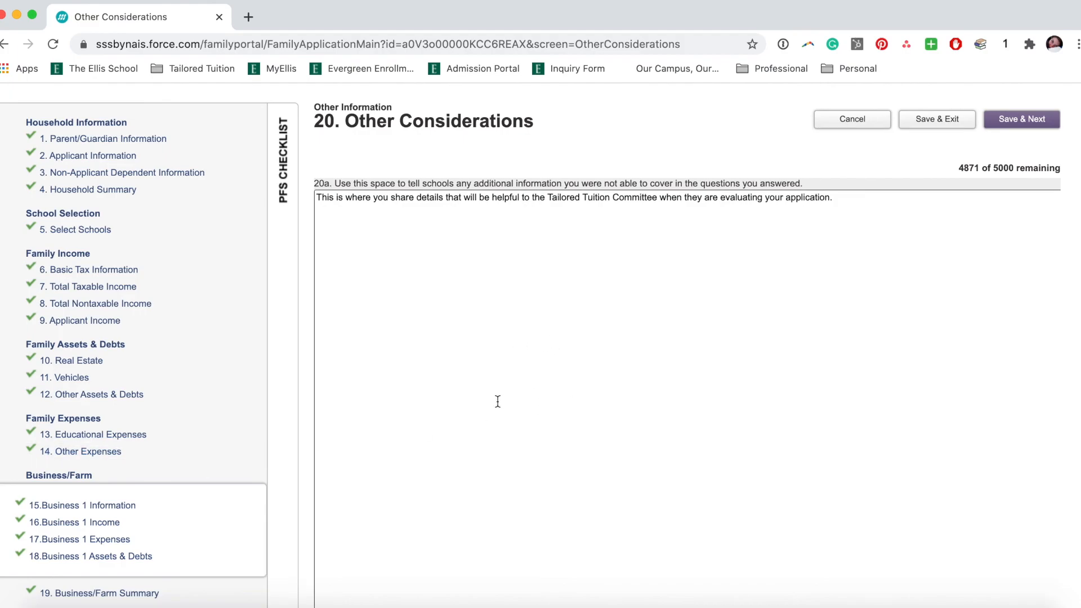
pyautogui.scroll(-2, 498, 402)
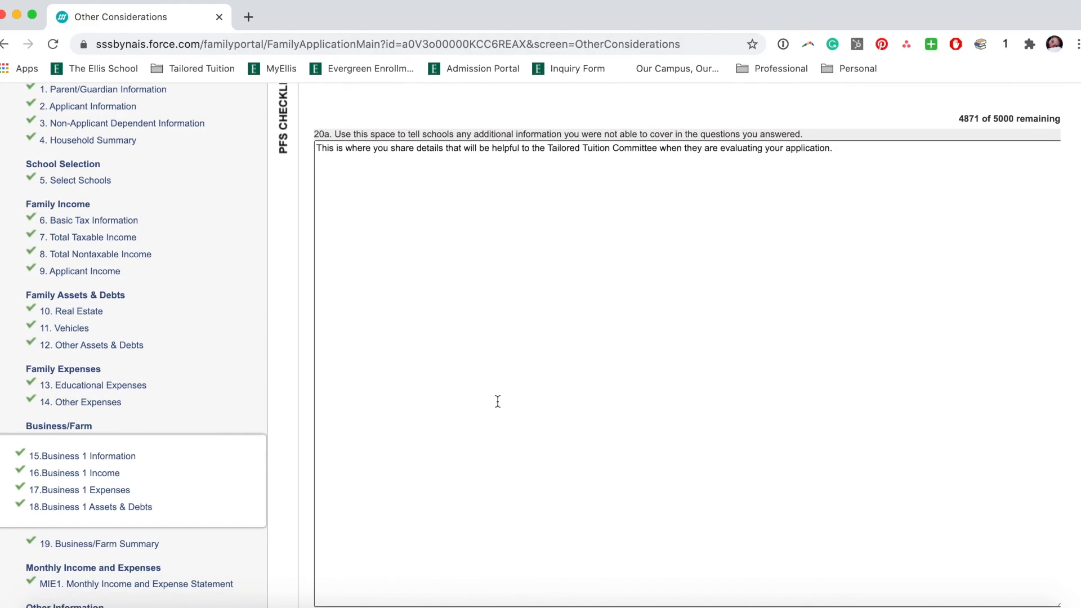
pyautogui.scroll(-4, 498, 401)
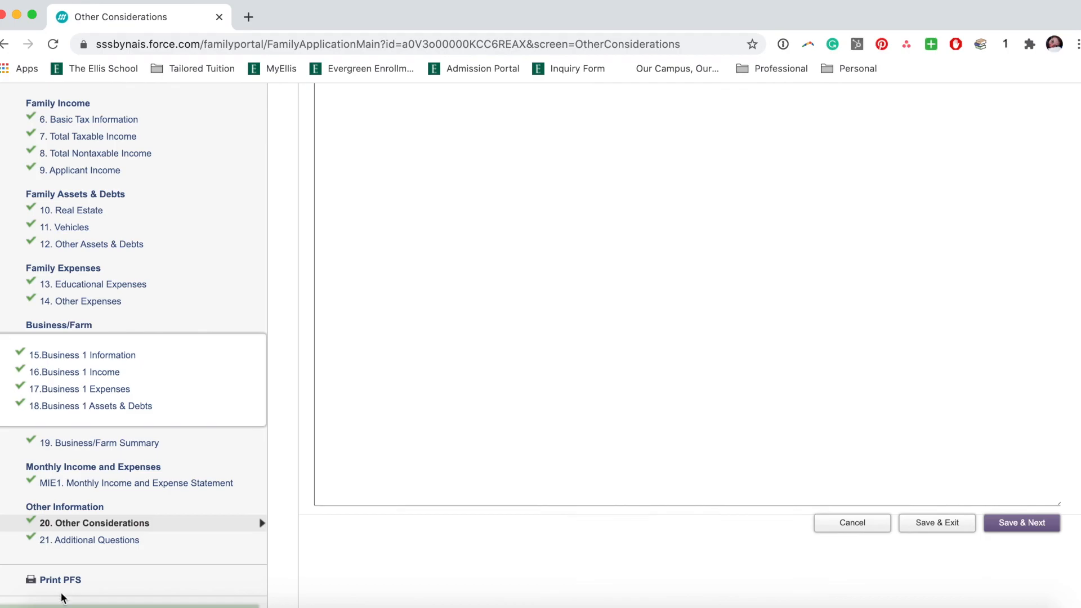
# Open section 21, Additional Questions, and review The Ellis School's supplemental questions and the end of the PFS checklist.
pyautogui.click(85, 540)
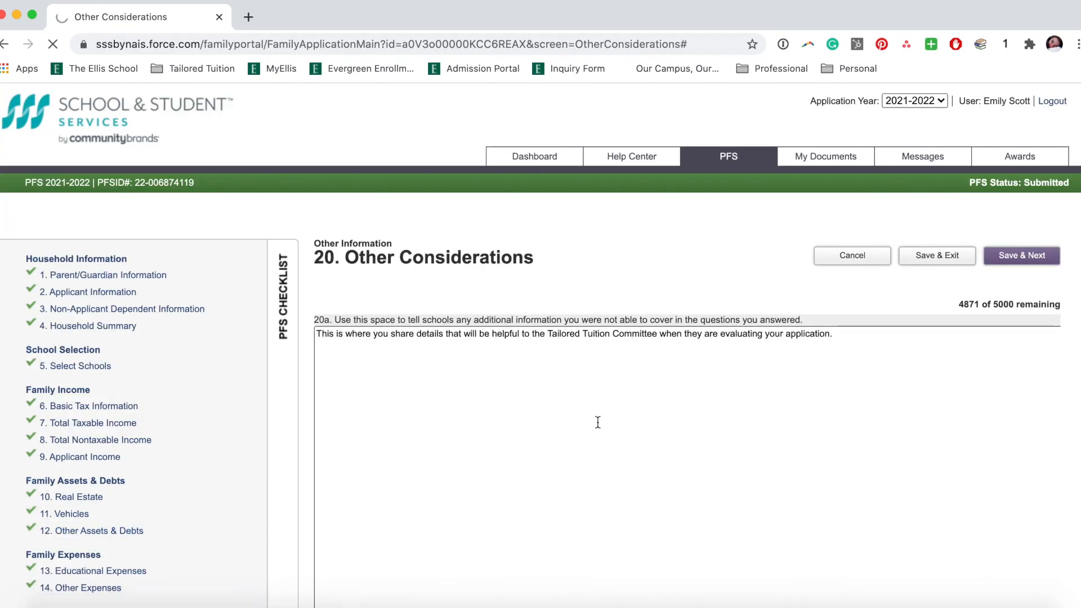
pyautogui.scroll(-1, 598, 422)
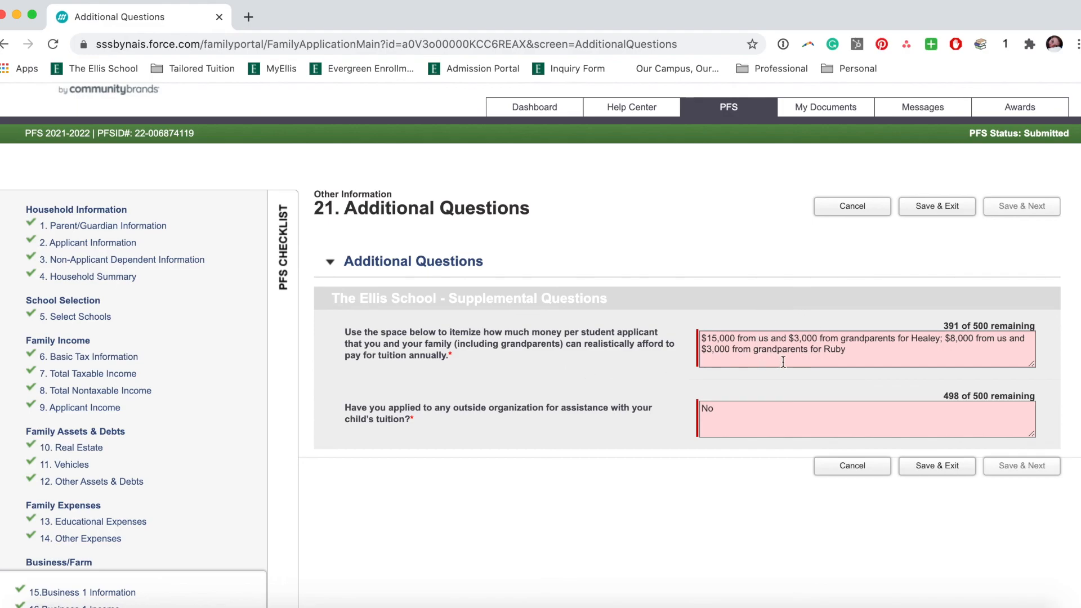
pyautogui.scroll(-2, 471, 469)
pyautogui.scroll(-2, 467, 469)
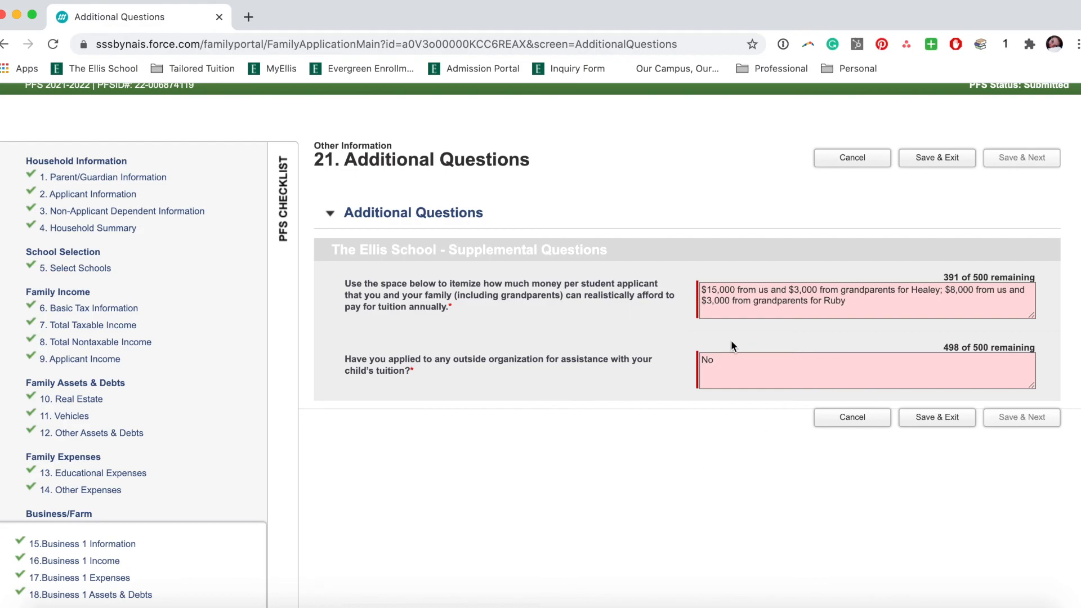
pyautogui.scroll(-5, 683, 466)
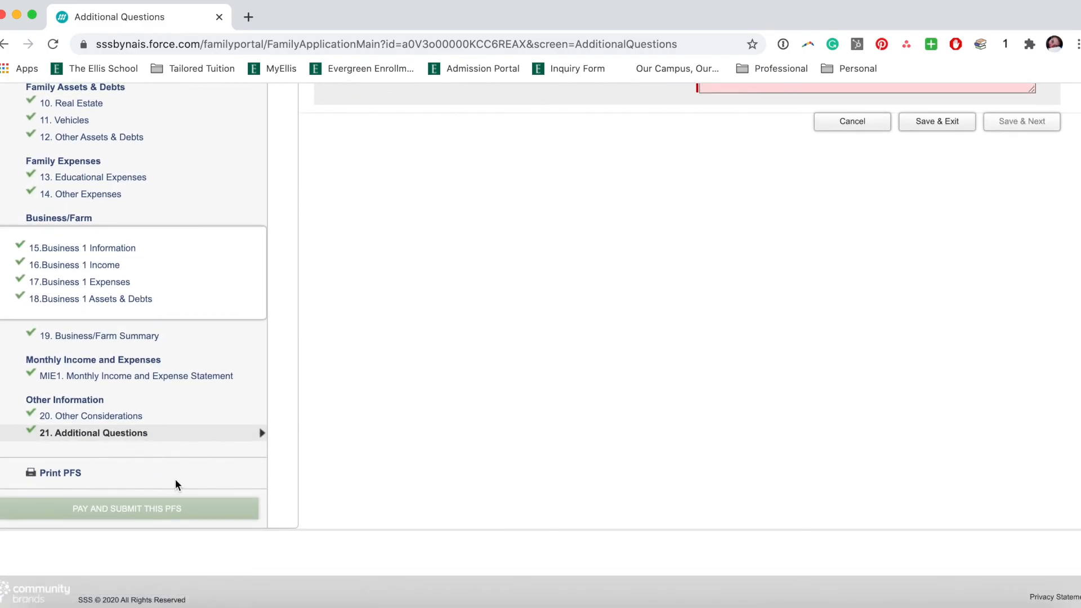
# Return to the Family Portal Dashboard and review the application fee payment, the selected schools and the document due dates by school.
pyautogui.scroll(1, 671, 234)
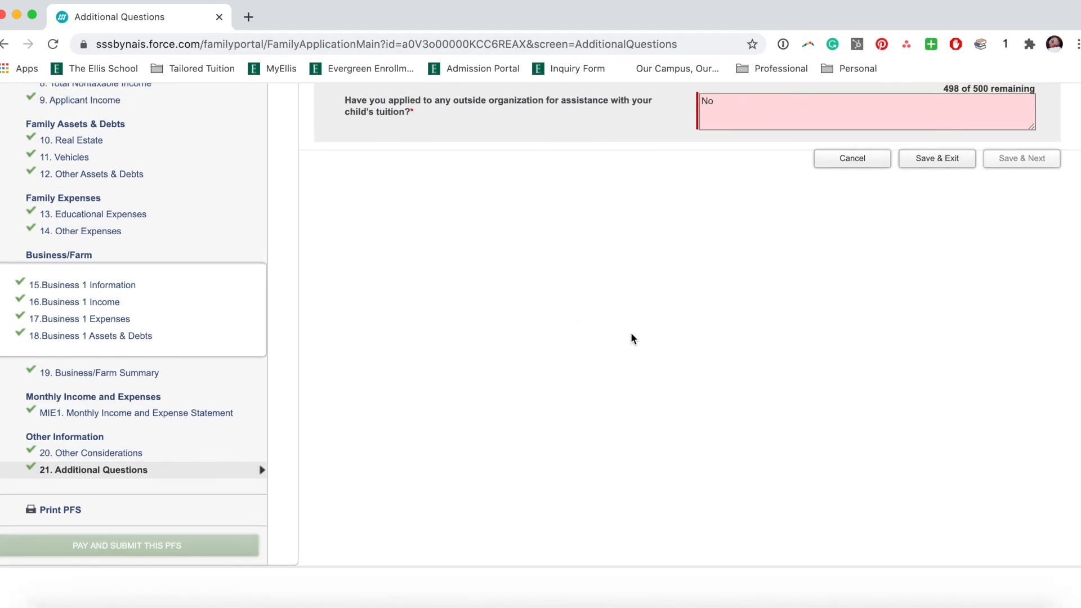
pyautogui.scroll(6, 631, 338)
pyautogui.click(533, 166)
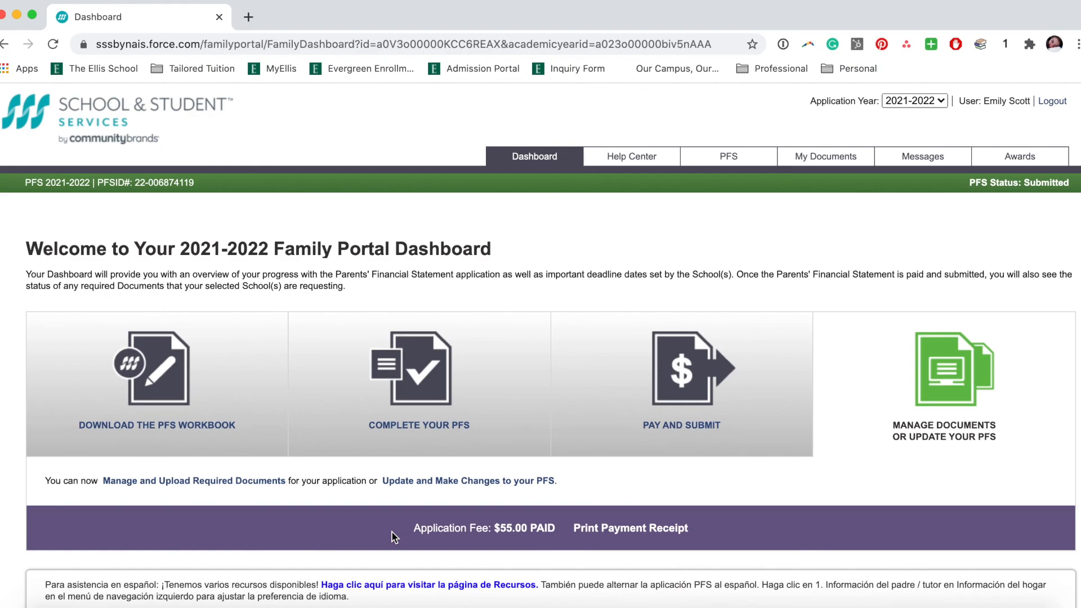
pyautogui.scroll(-2, 391, 532)
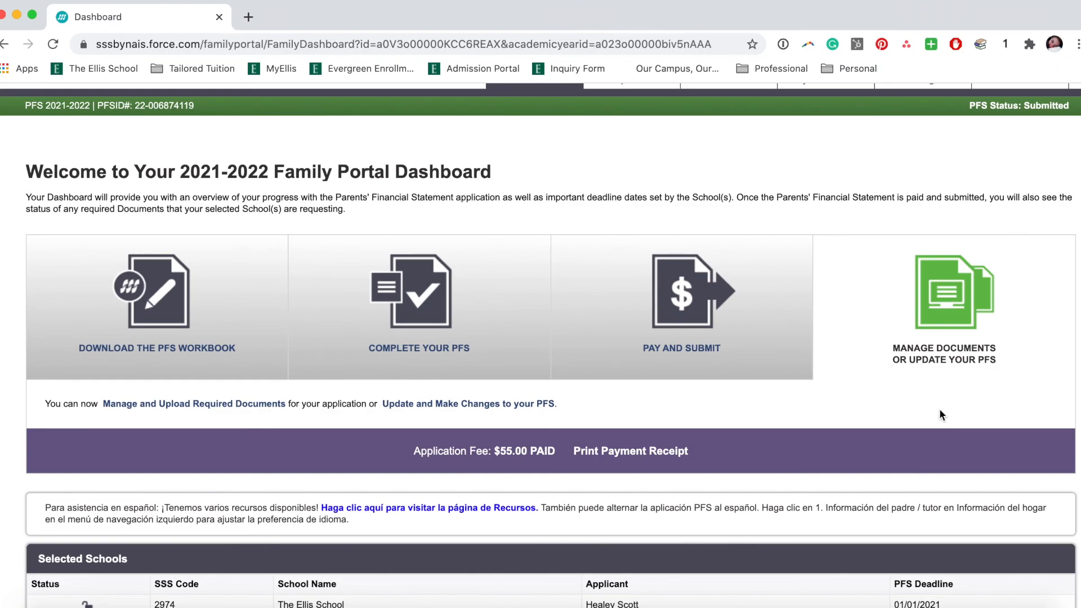
pyautogui.scroll(-6, 939, 412)
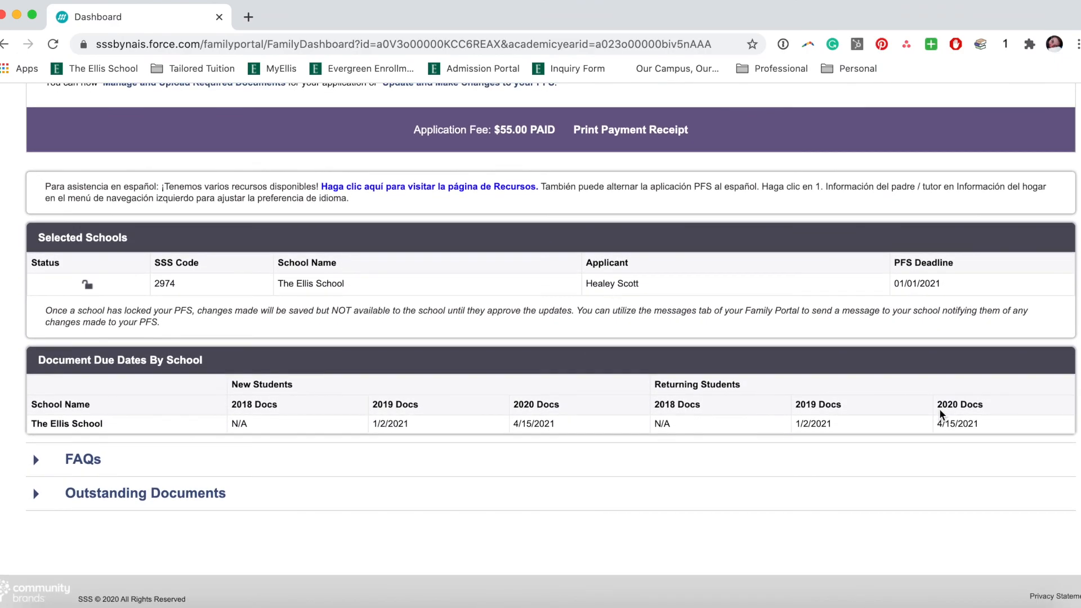
pyautogui.scroll(6, 940, 411)
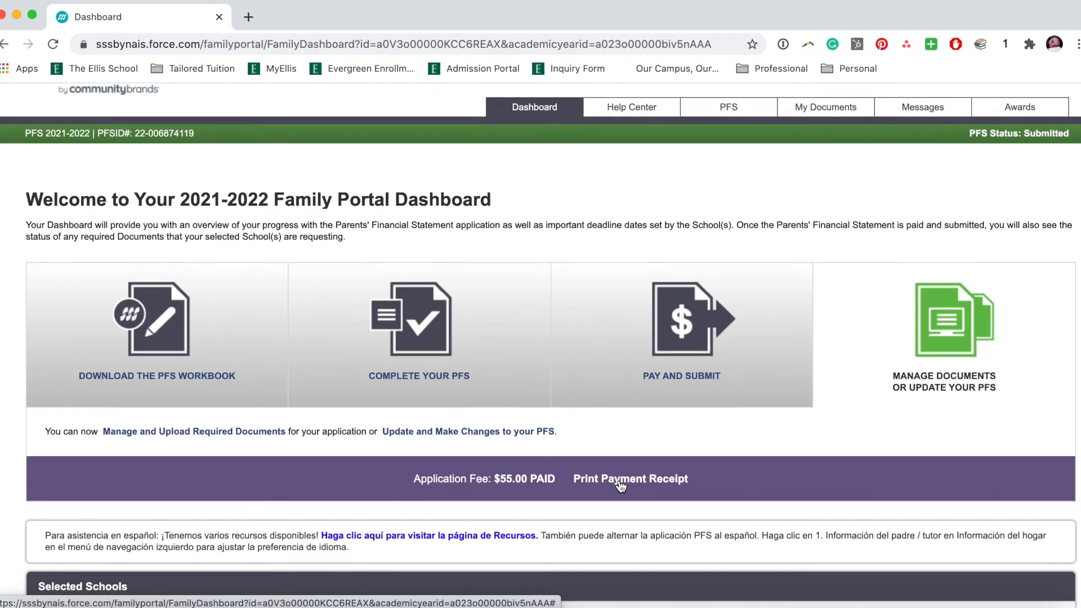
# Reopen the PFS from Complete Your PFS and look over its Household Information introduction and the full checklist through the print and submit options.
pyautogui.scroll(-2, 617, 484)
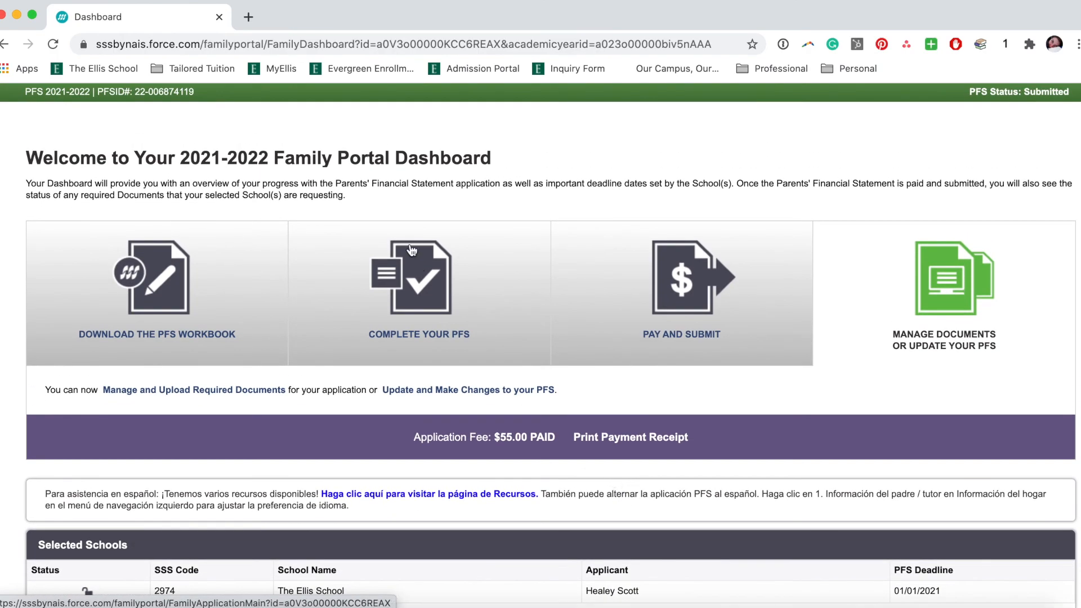
pyautogui.click(416, 257)
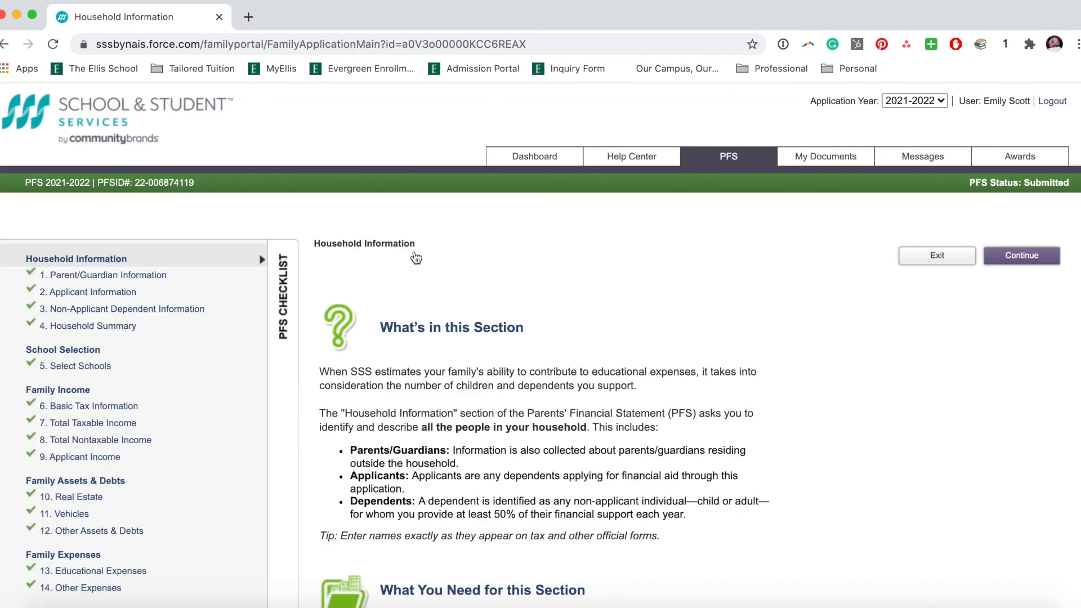
pyautogui.scroll(-5, 174, 485)
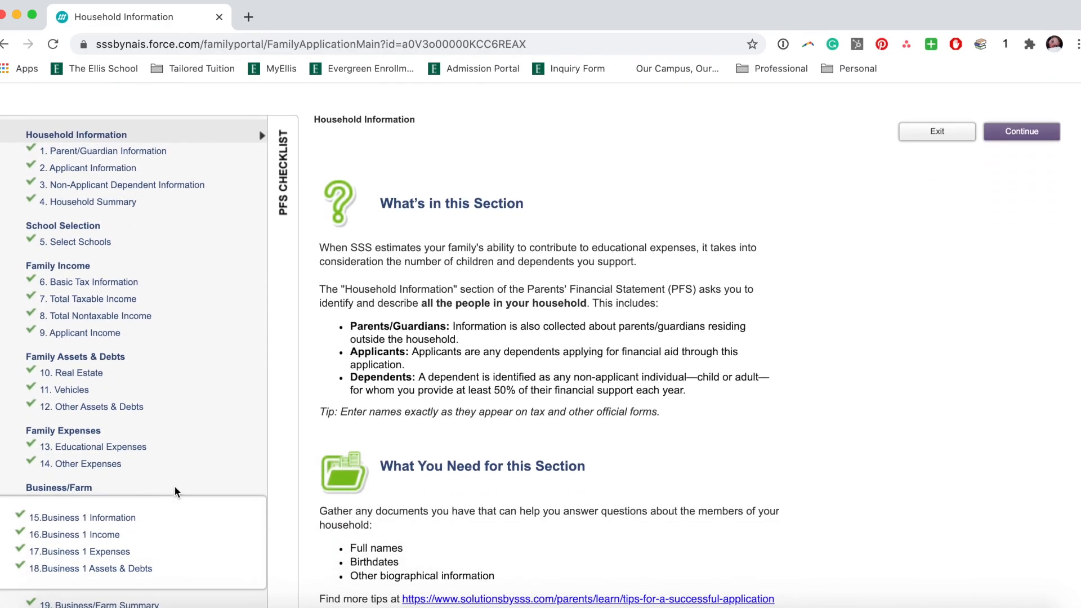
pyautogui.scroll(-3, 175, 487)
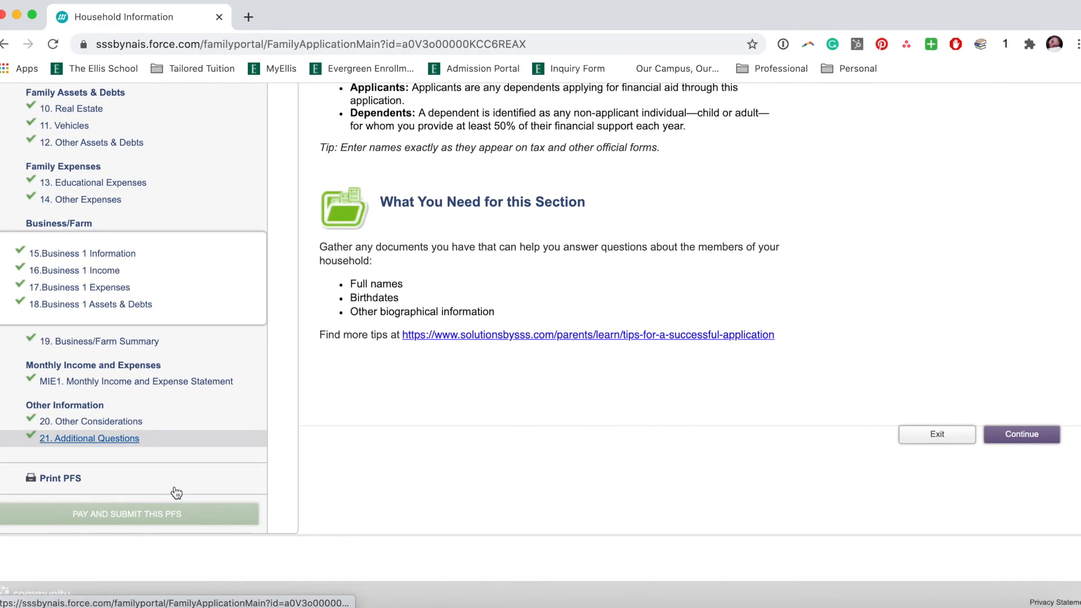
pyautogui.scroll(8, 176, 492)
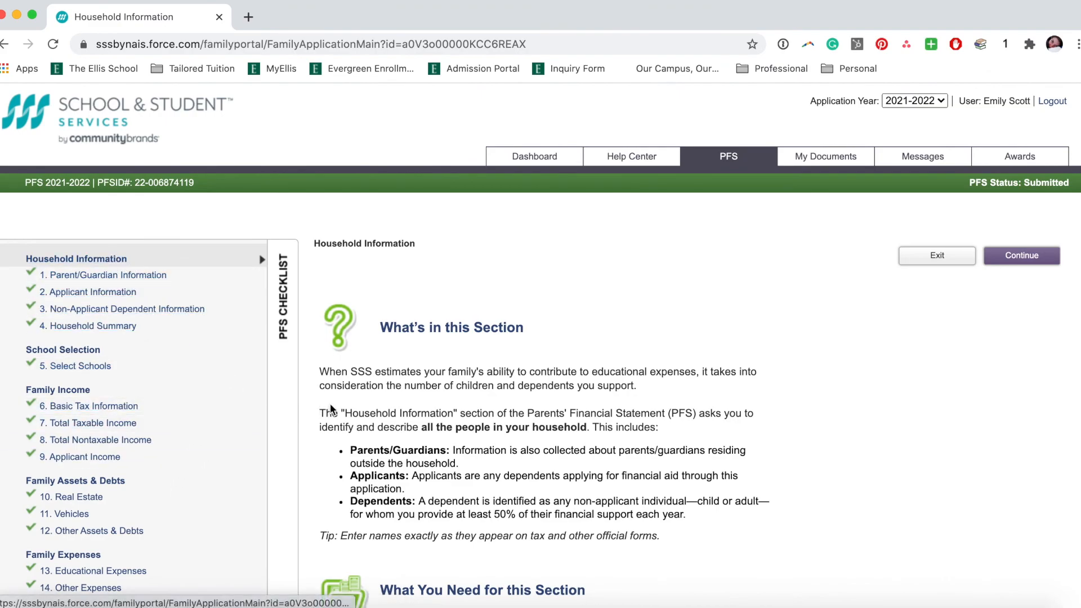
pyautogui.scroll(-5, 500, 482)
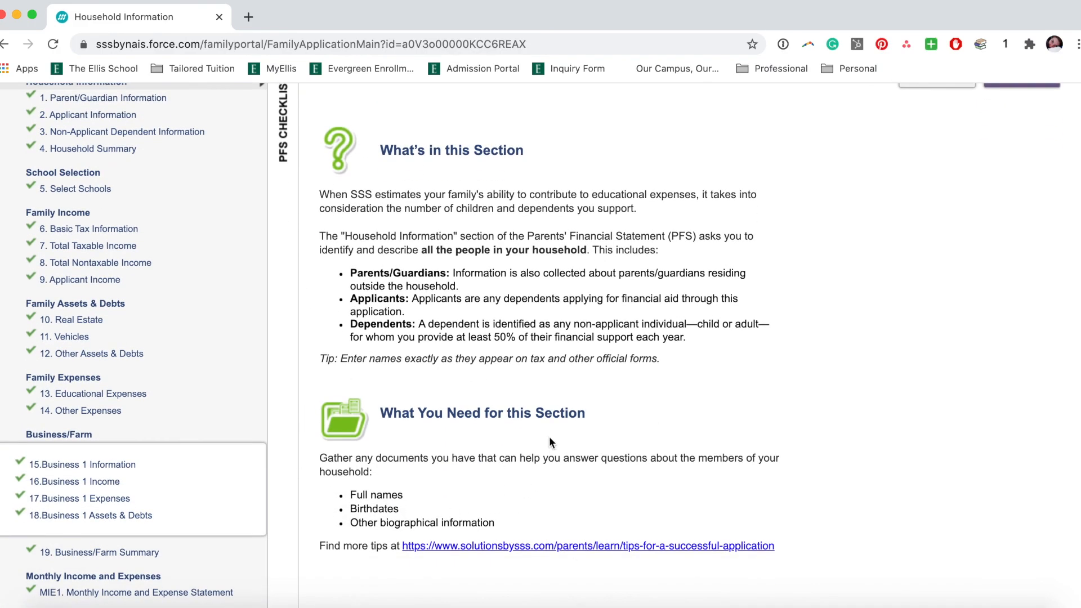
pyautogui.scroll(5, 549, 442)
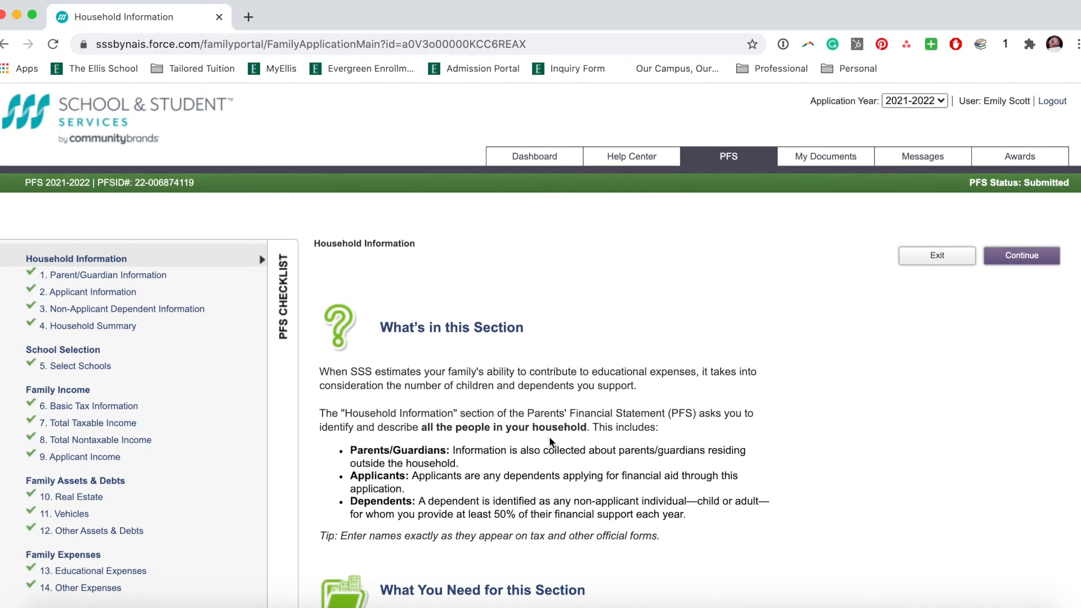